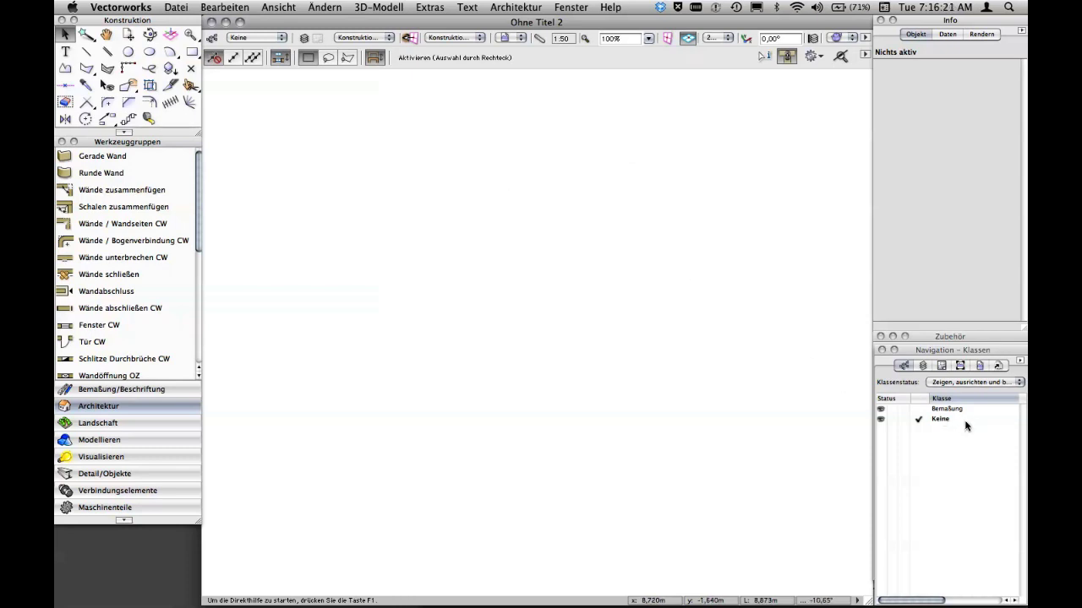
- Show the design layers (Konstruktionsebenen) in the Navigation palette and open the Datei menu
{"action": "left_click", "coordinate": [923, 366]}
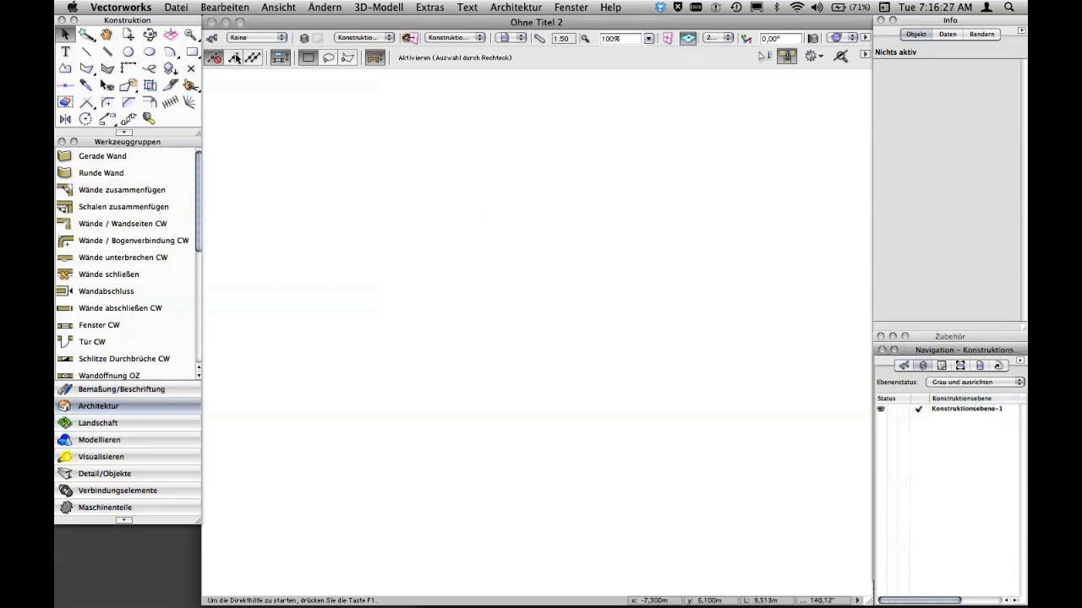
{"action": "left_click", "coordinate": [179, 7]}
{"action": "mouse_move", "coordinate": [187, 185]}
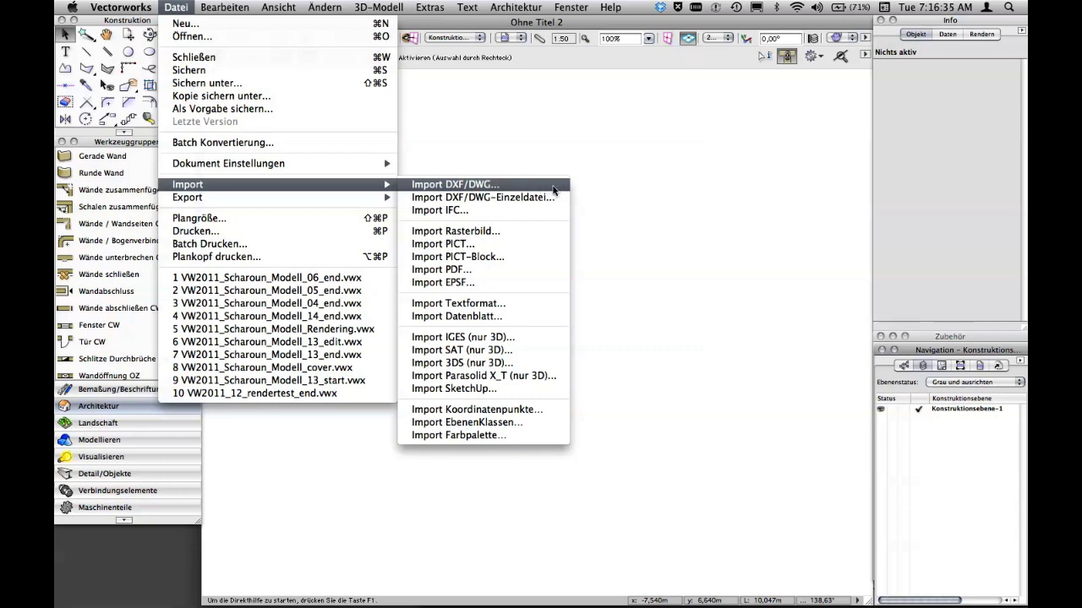
- Start a DXF/DWG batch import and pick the Neues Bauhausmuseum DWG from a .dwg search
{"action": "left_click", "coordinate": [553, 186]}
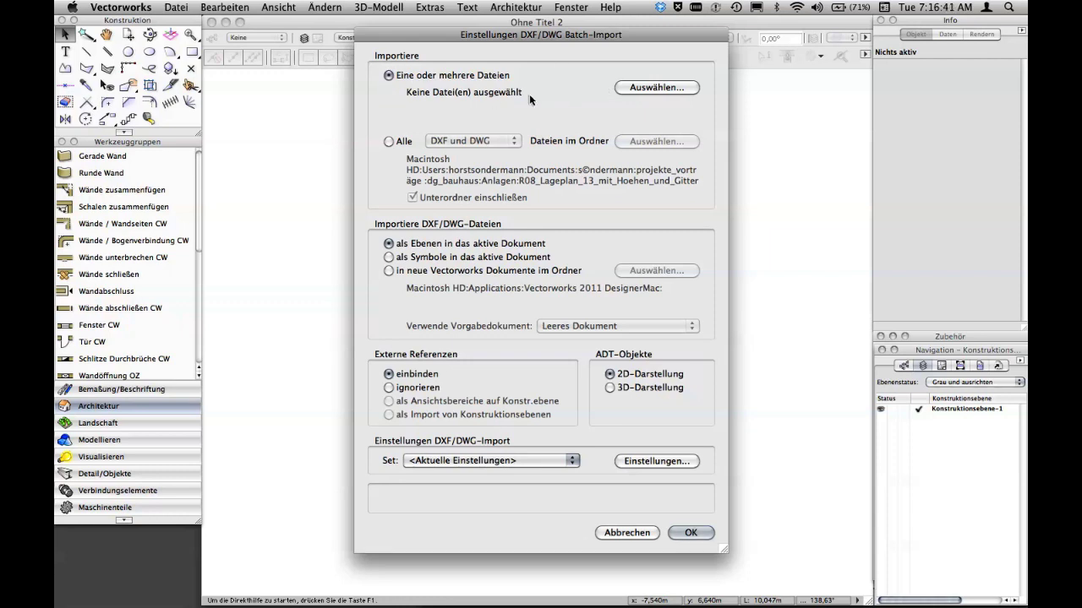
{"action": "left_click", "coordinate": [663, 87]}
{"action": "left_click", "coordinate": [669, 124]}
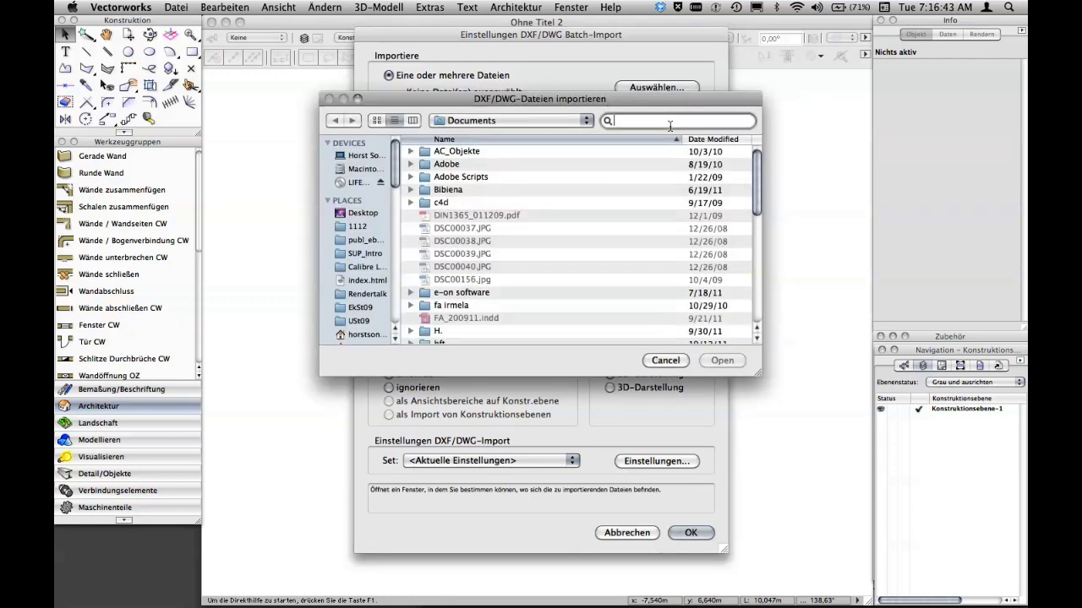
{"action": "type", "text": "."}
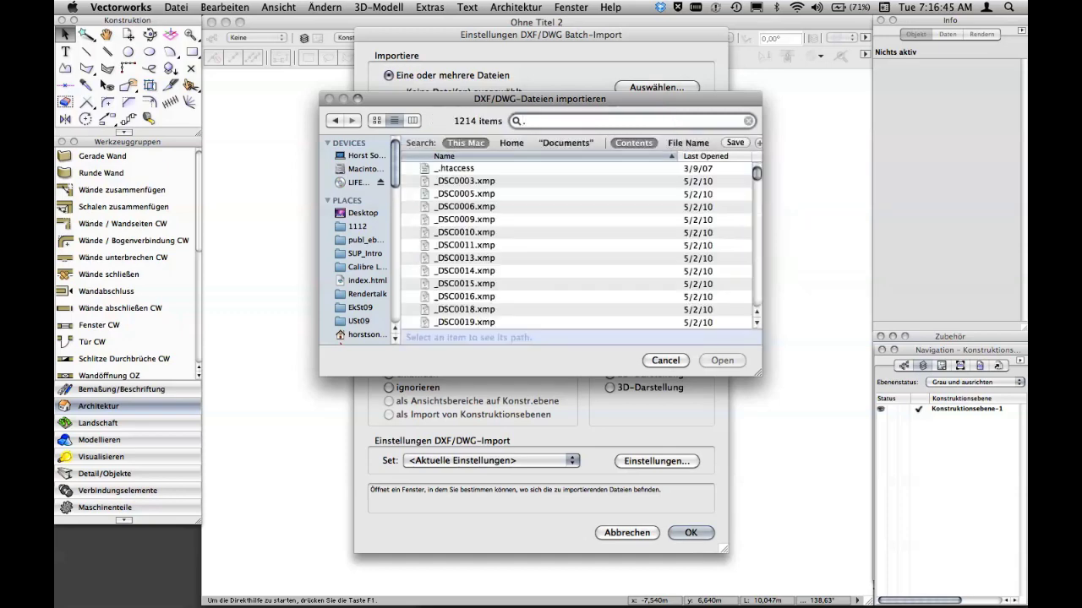
{"action": "type", "text": "dwf"}
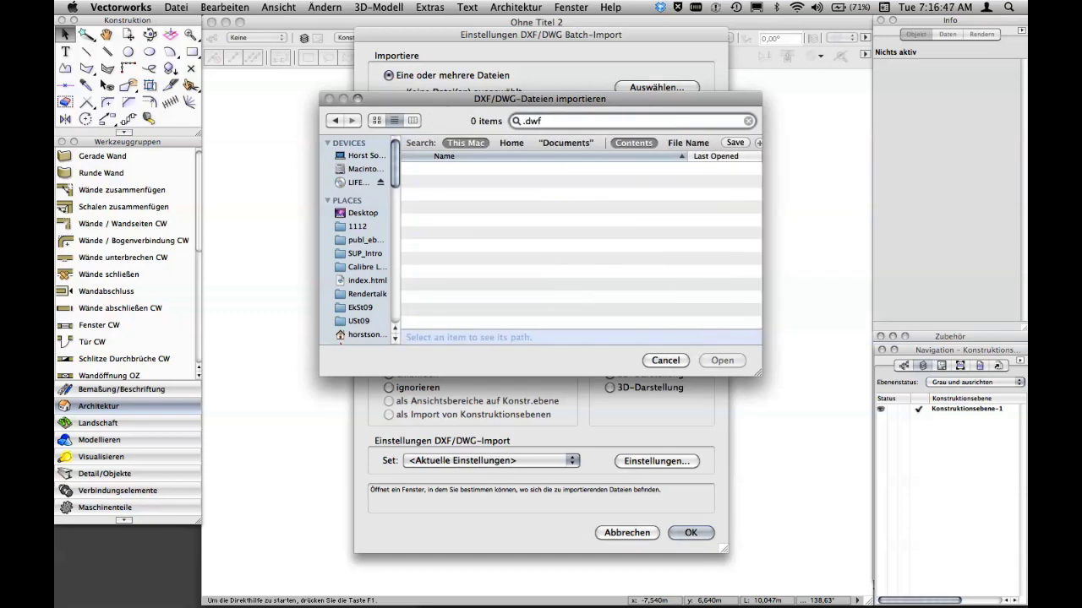
{"action": "key", "text": "BackSpace"}
{"action": "type", "text": "g"}
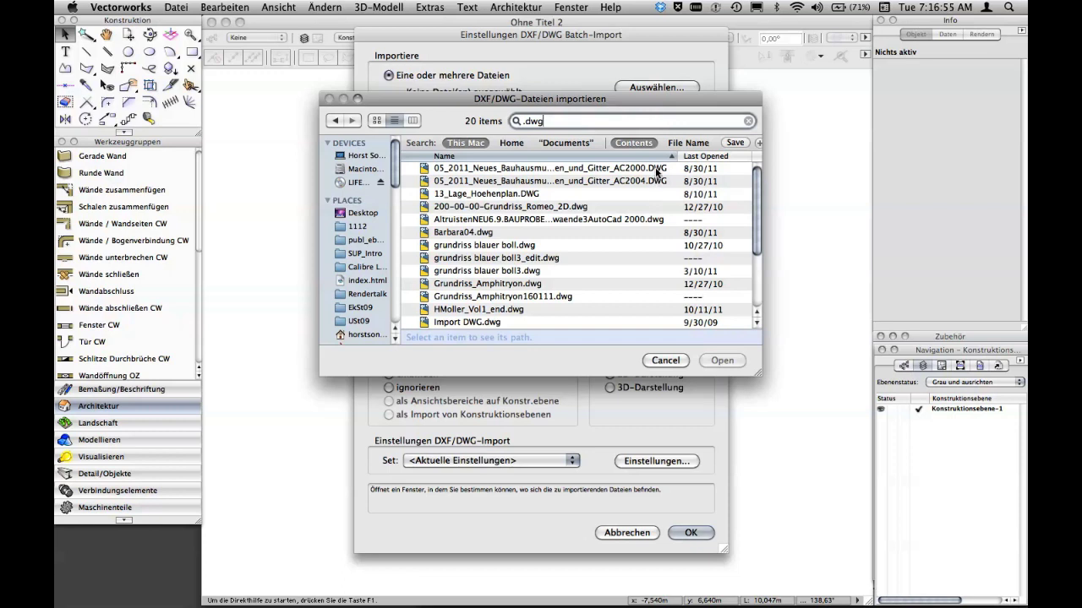
{"action": "left_click", "coordinate": [630, 169]}
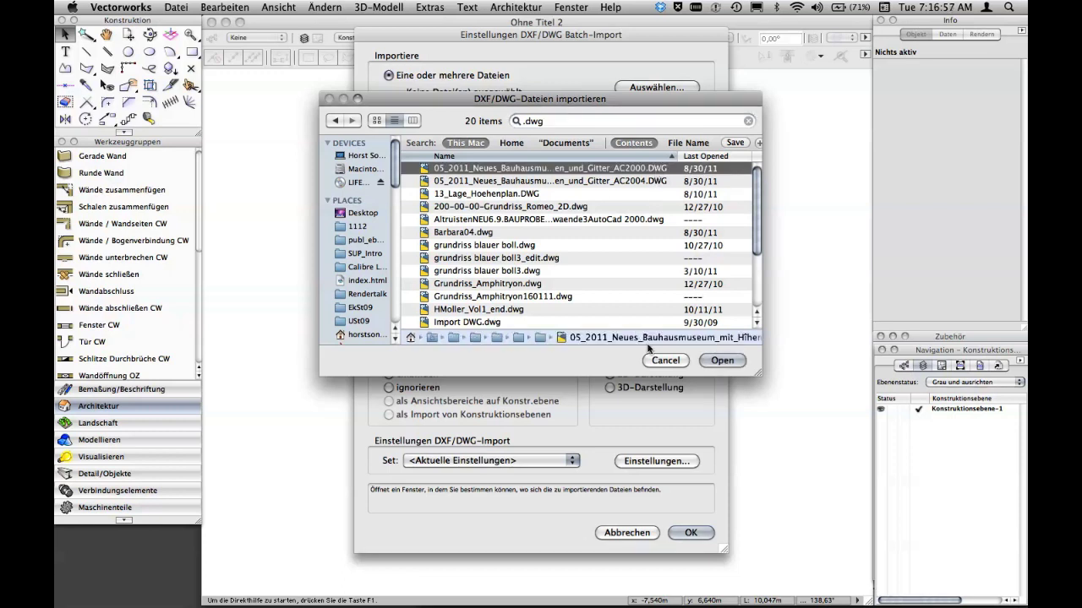
- Confirm R08_Lageplan_13_mit_Hoehen_und_Gitter as the drawing to import as layers
{"action": "left_click", "coordinate": [723, 361]}
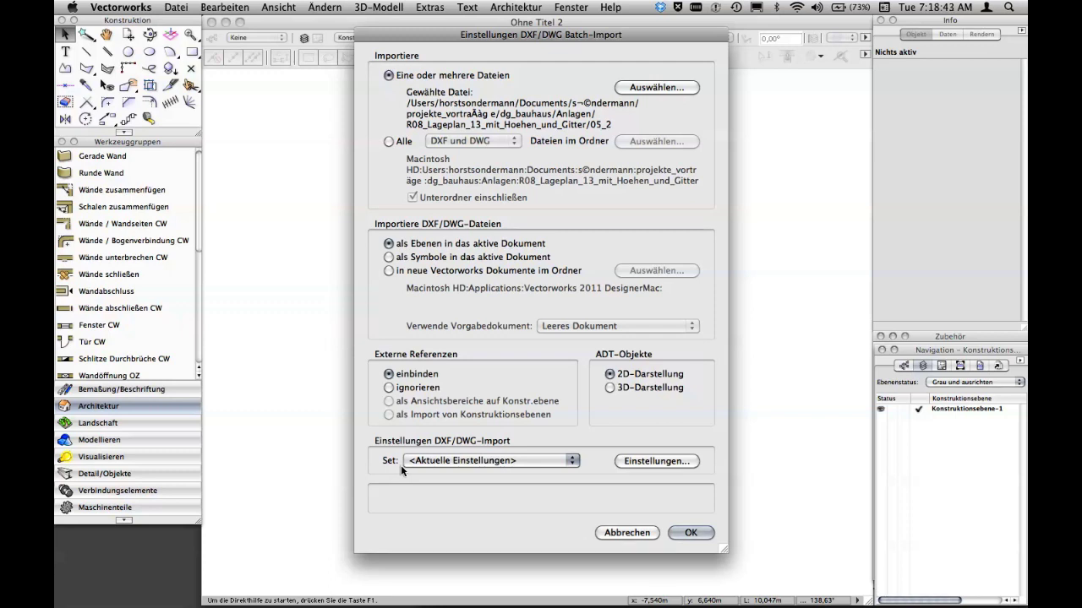
- Keep the <Aktuelle Einstellungen> settings set and bring up the detailed DXF/DWG import settings
{"action": "left_click", "coordinate": [452, 461]}
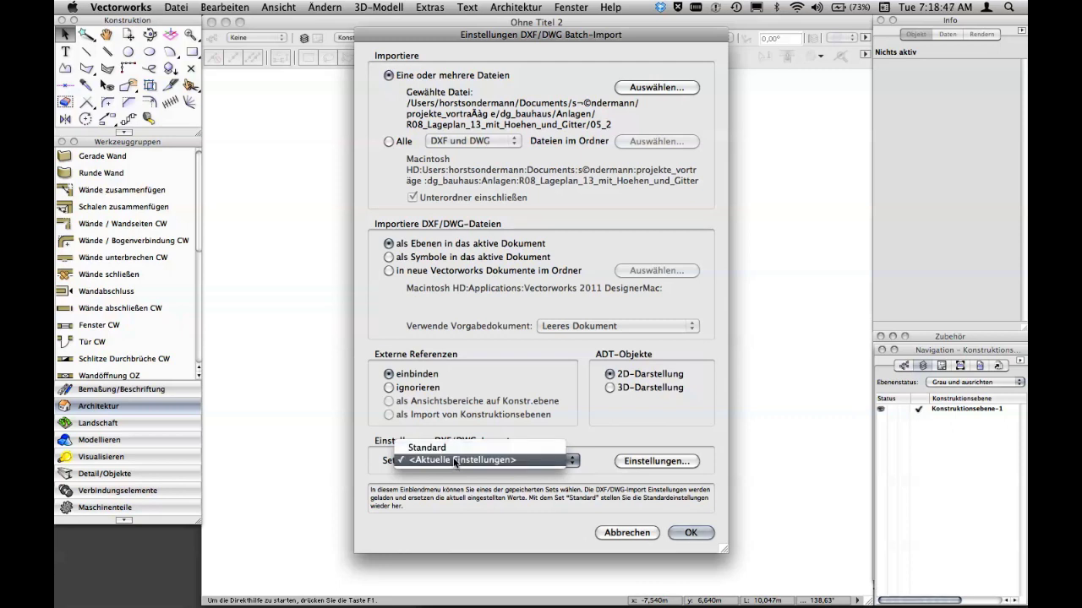
{"action": "left_click", "coordinate": [449, 448]}
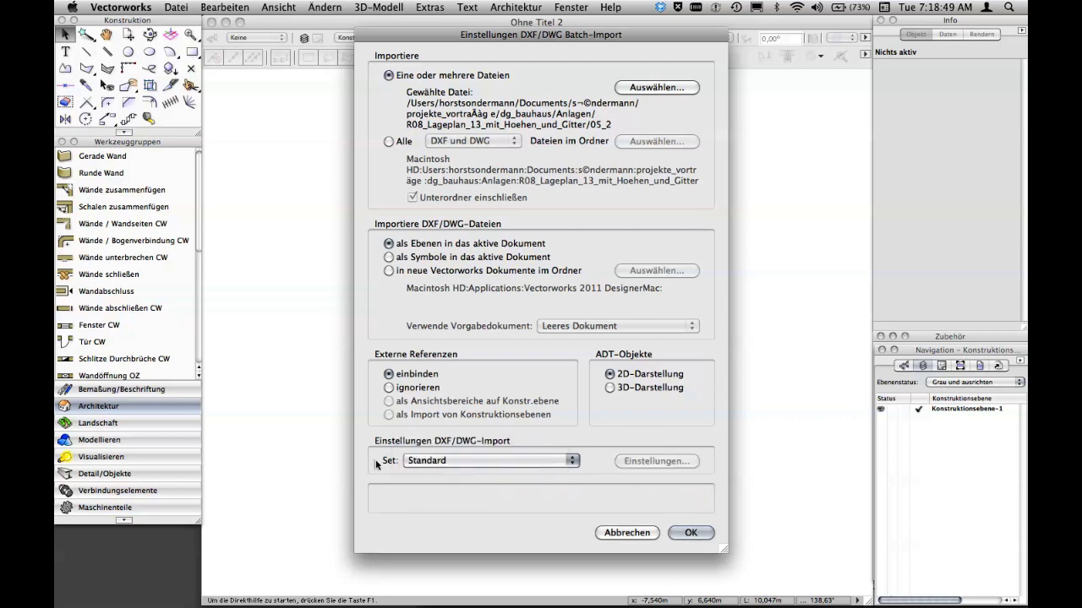
{"action": "left_click", "coordinate": [469, 461]}
{"action": "left_click", "coordinate": [463, 471]}
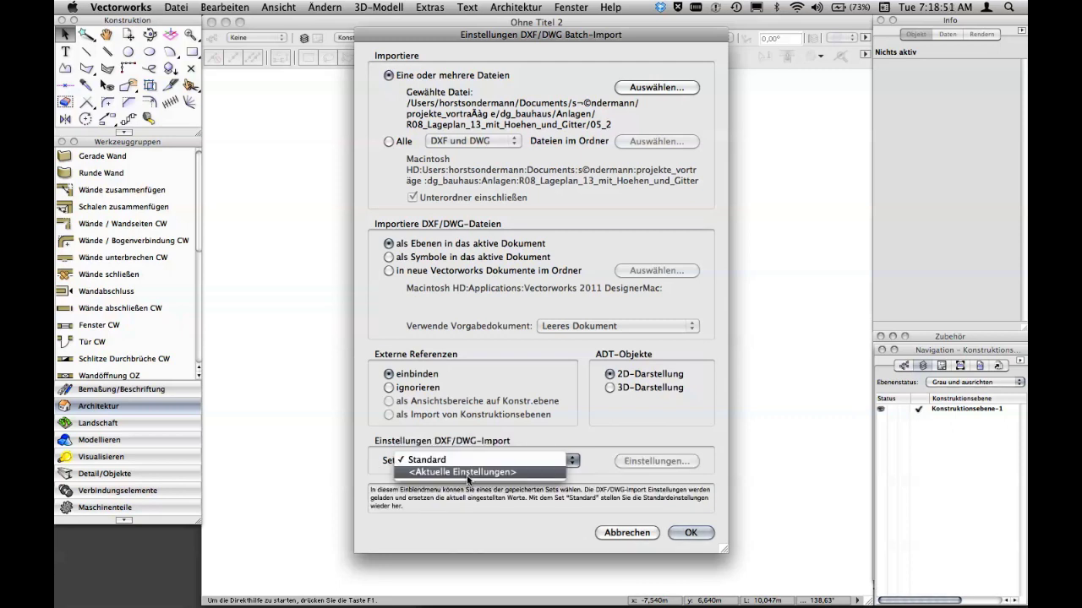
{"action": "left_click", "coordinate": [652, 462]}
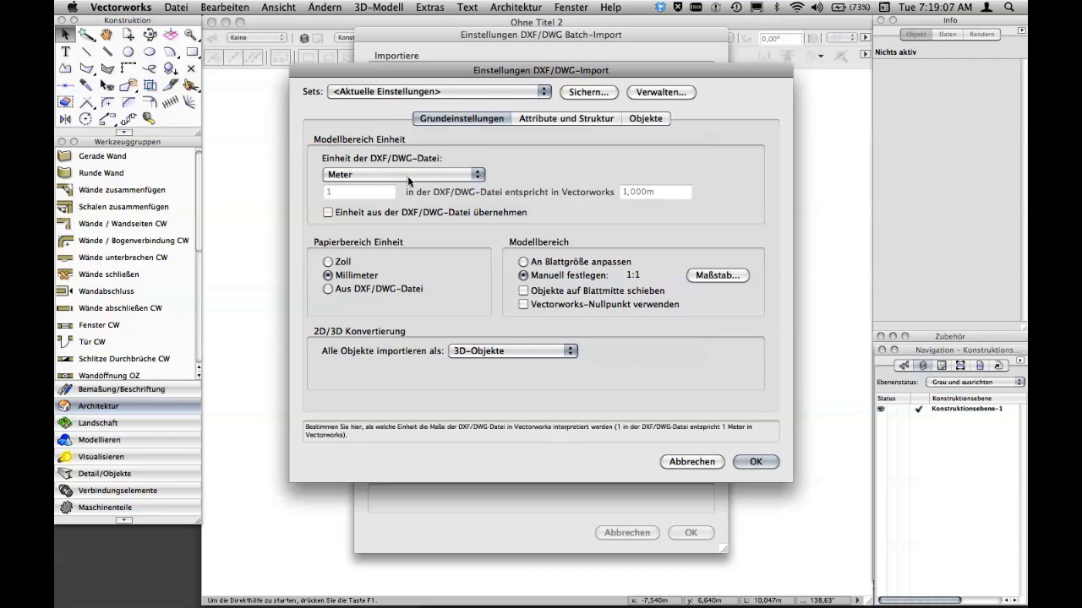
{"action": "left_click", "coordinate": [372, 175]}
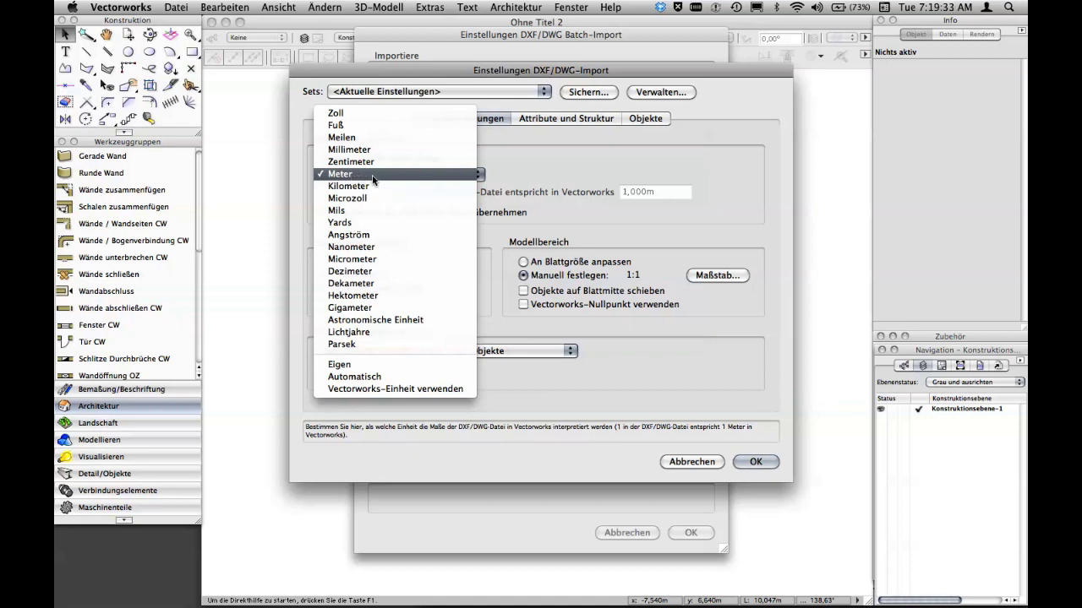
{"action": "left_click", "coordinate": [373, 176]}
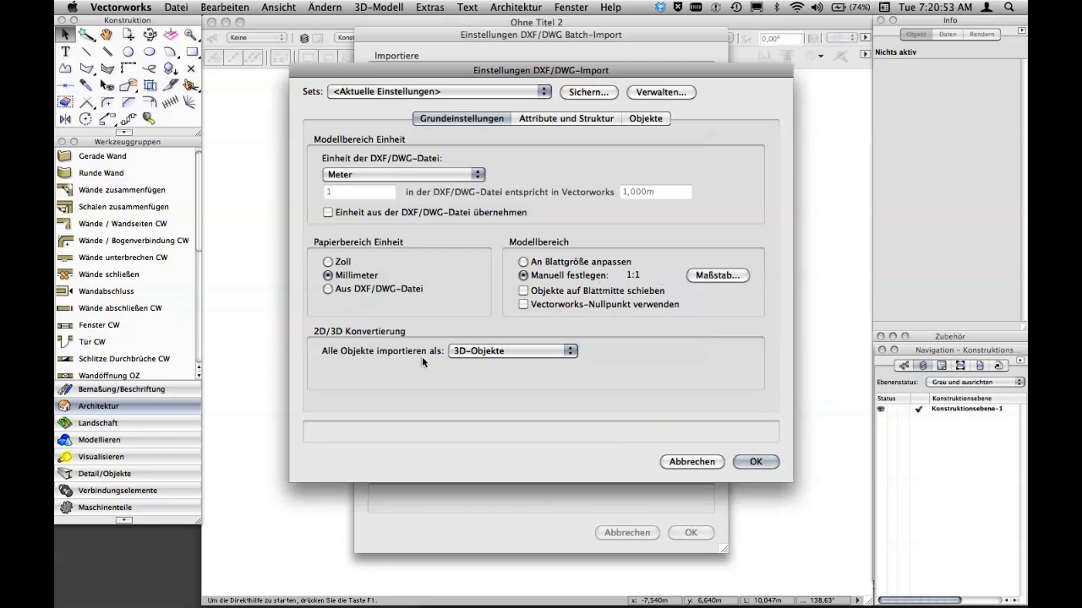
{"action": "left_click", "coordinate": [478, 353]}
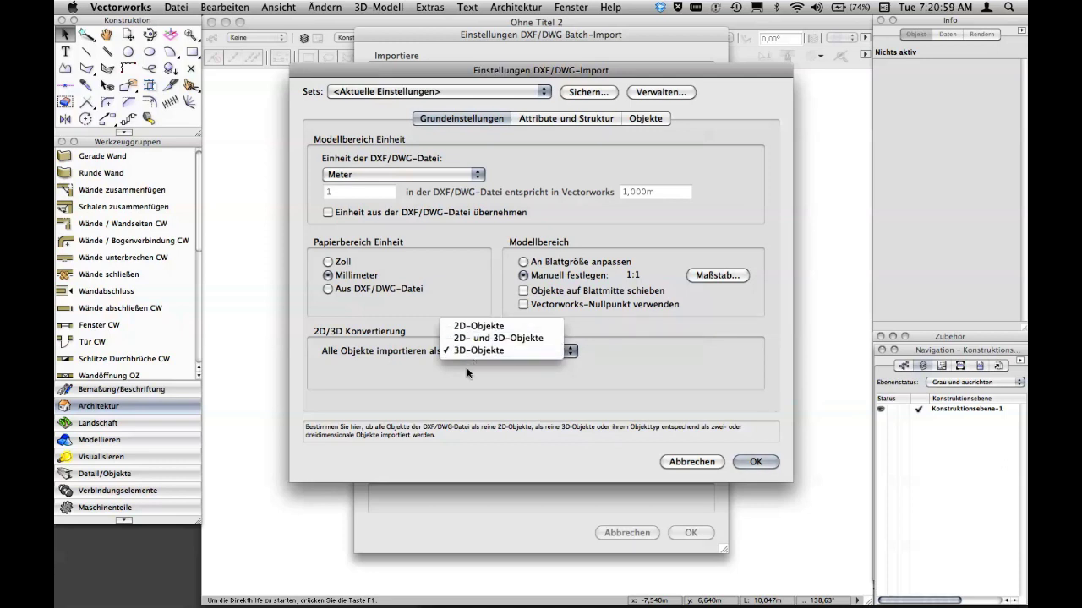
- Keep all objects importing as 3D-Objekte and show the Attribute und Struktur options
{"action": "left_click", "coordinate": [470, 371]}
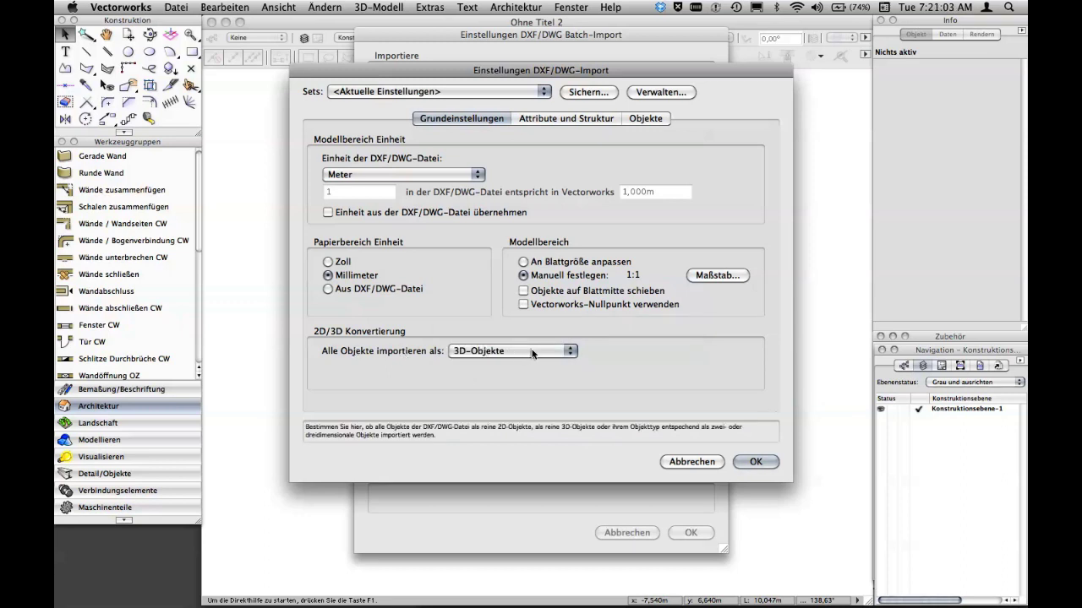
{"action": "left_click", "coordinate": [462, 354]}
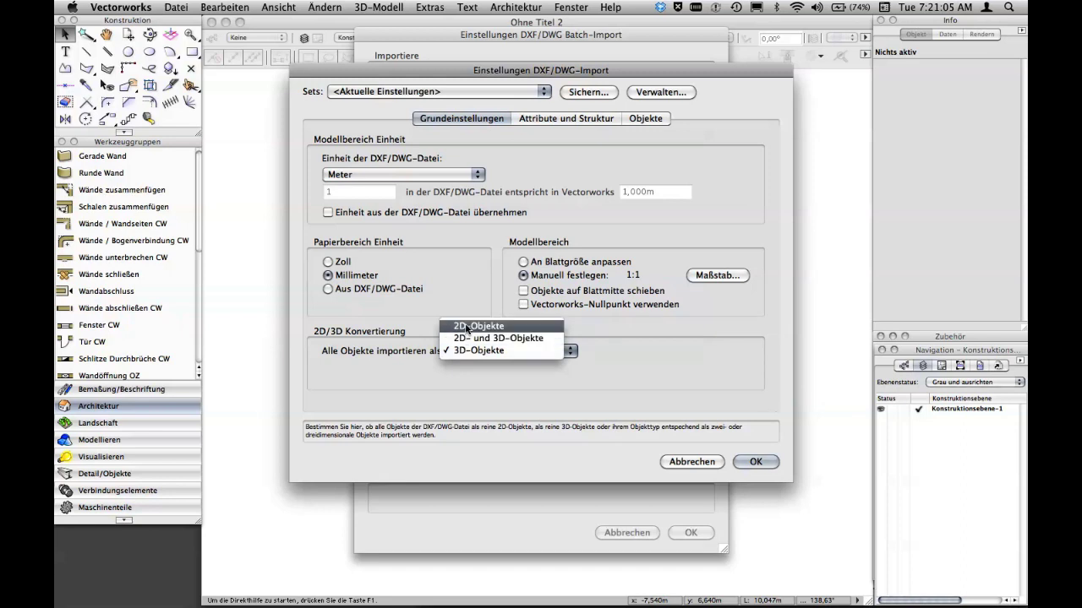
{"action": "left_click", "coordinate": [458, 372]}
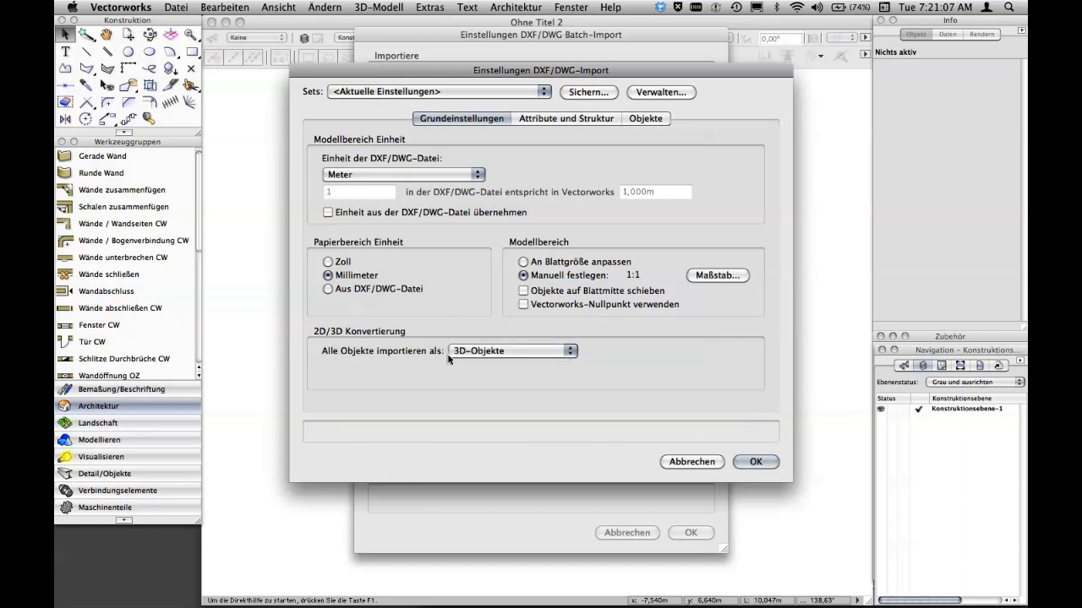
{"action": "left_click", "coordinate": [457, 354]}
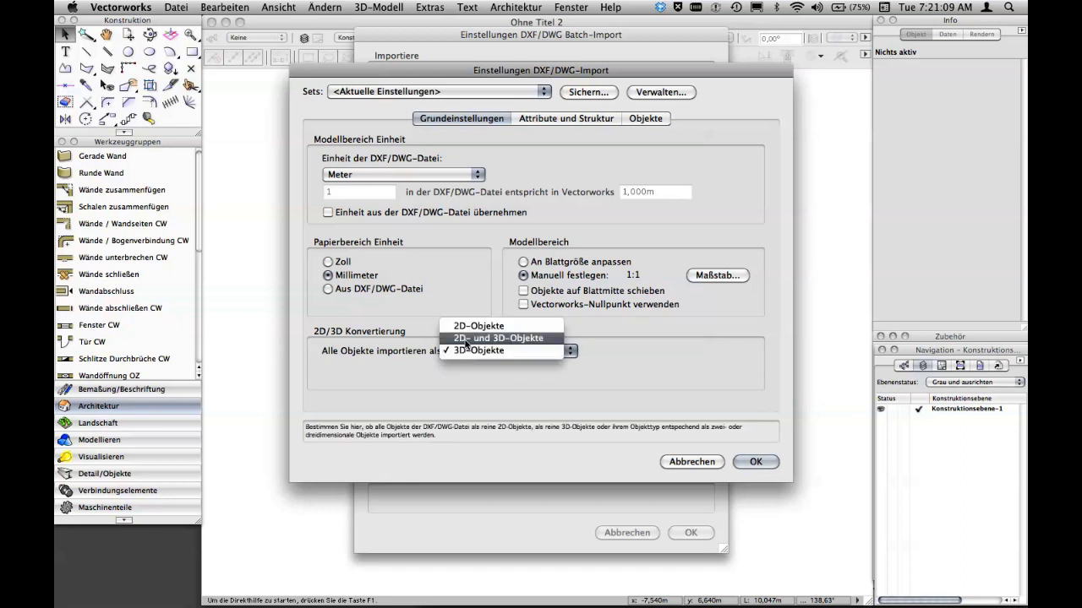
{"action": "left_click", "coordinate": [455, 367]}
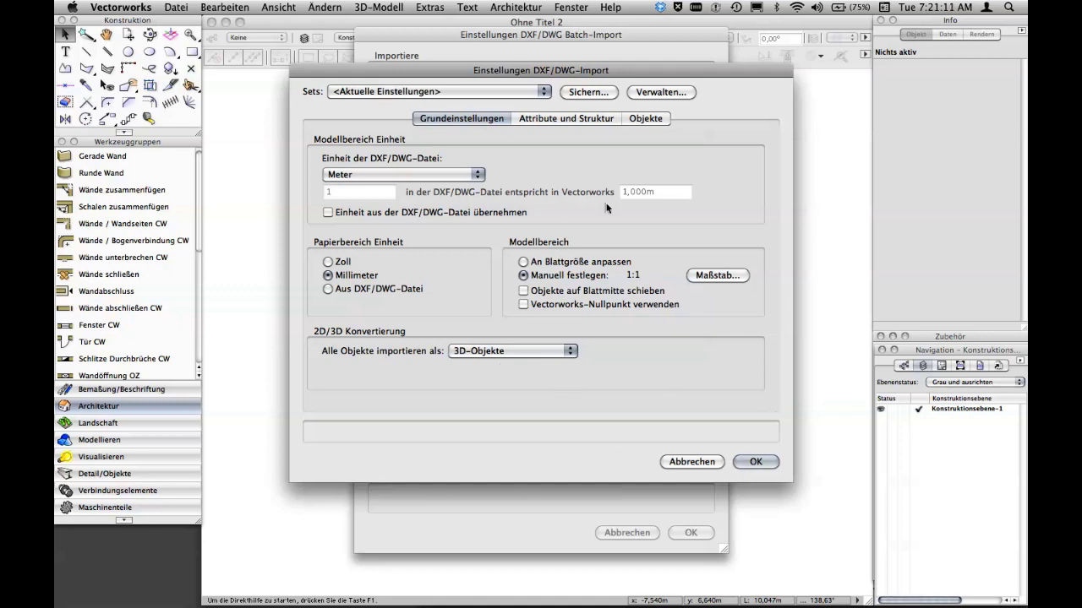
{"action": "left_click", "coordinate": [553, 119]}
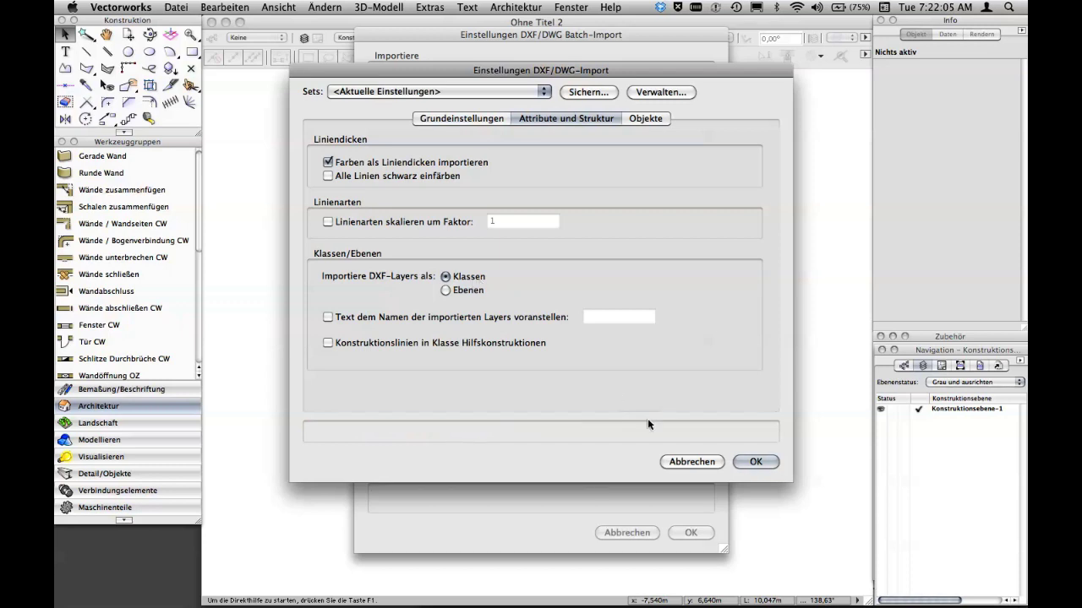
- Confirm the import settings, batch-import dialog and file settings to start importing the site plan
{"action": "left_click", "coordinate": [756, 461]}
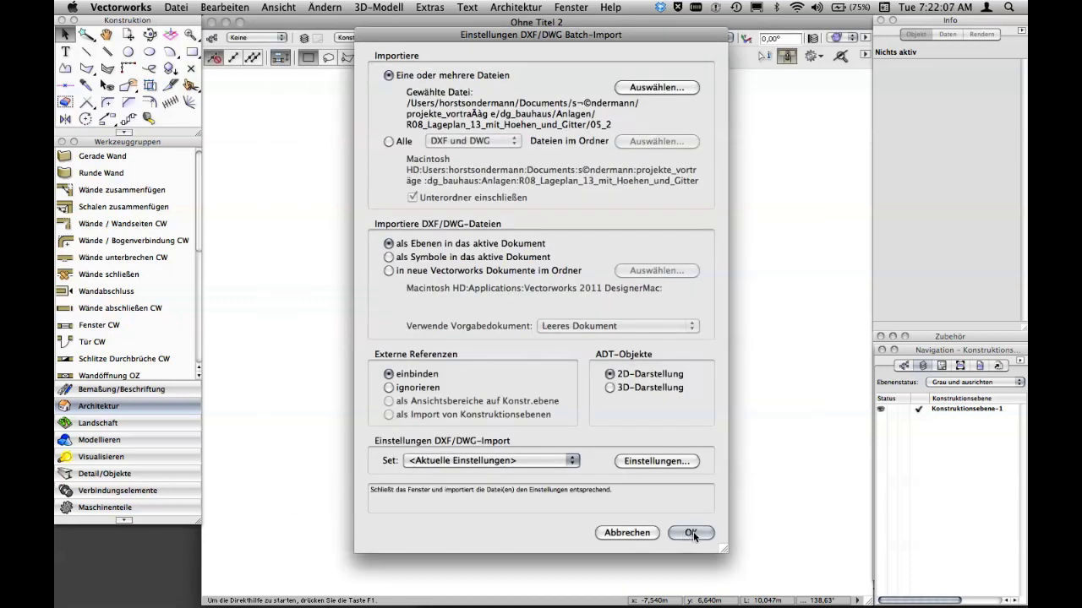
{"action": "left_click", "coordinate": [687, 534]}
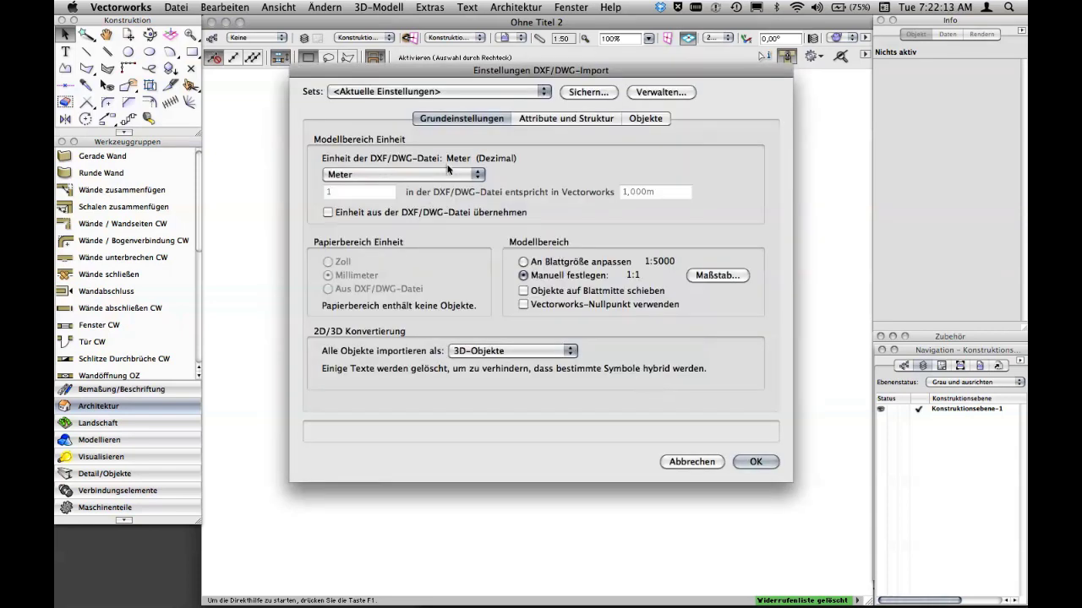
{"action": "left_click", "coordinate": [755, 462]}
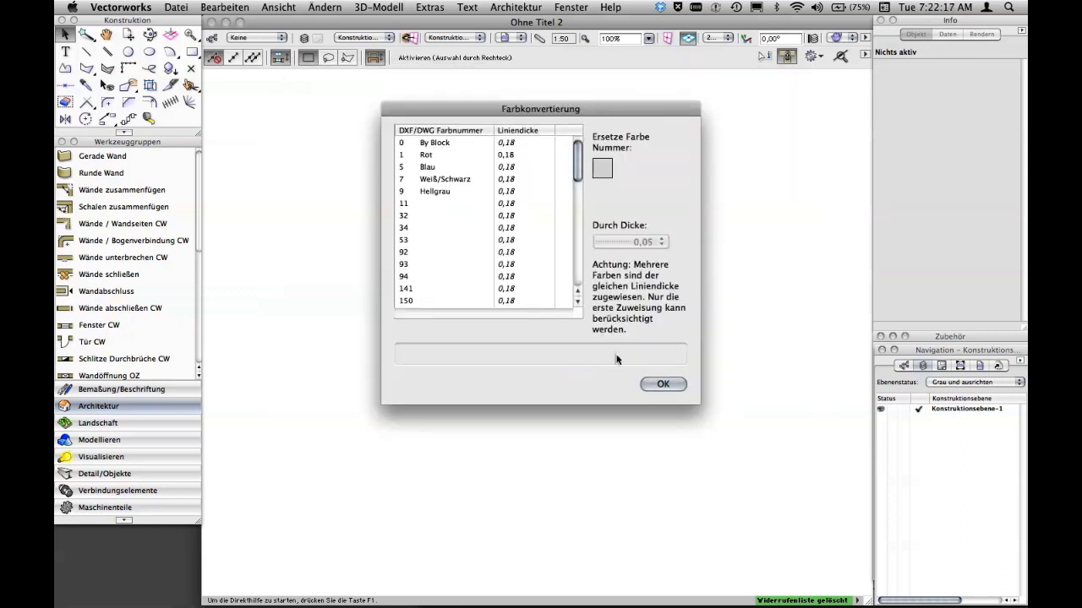
- Accept the Farbkonvertierung table mapping each DWG colour to line thickness 0,18
{"action": "left_click", "coordinate": [664, 384]}
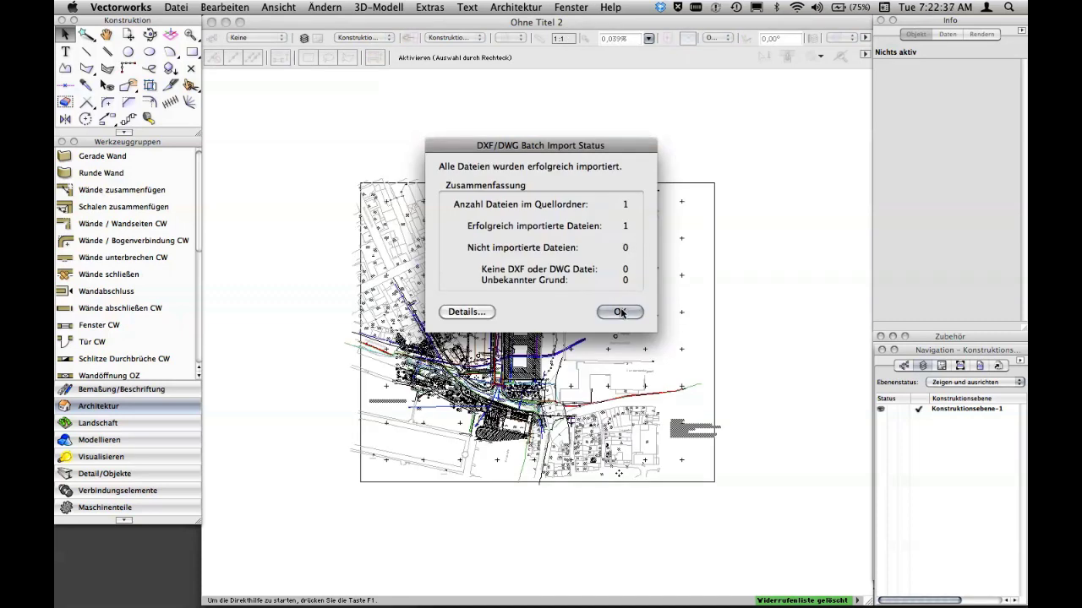
- Close the batch import status summary reporting 1 of 1 files imported successfully
{"action": "left_click", "coordinate": [620, 313]}
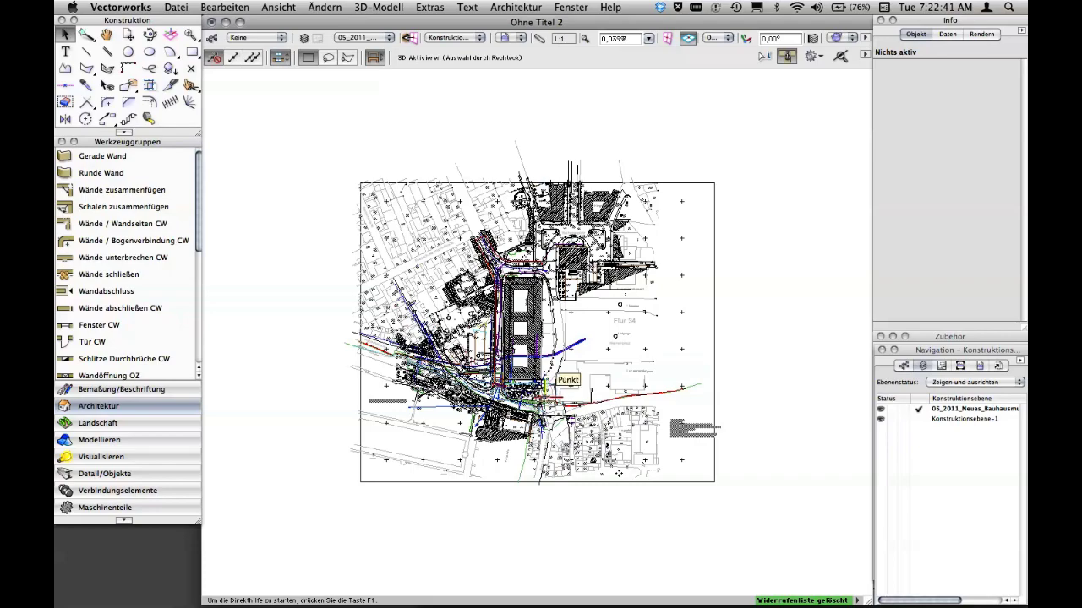
- Zoom out and select the 3D polygon at the site plan's lower-left corner
{"action": "scroll", "coordinate": [495, 389], "scroll_direction": "up", "scroll_amount": 3}
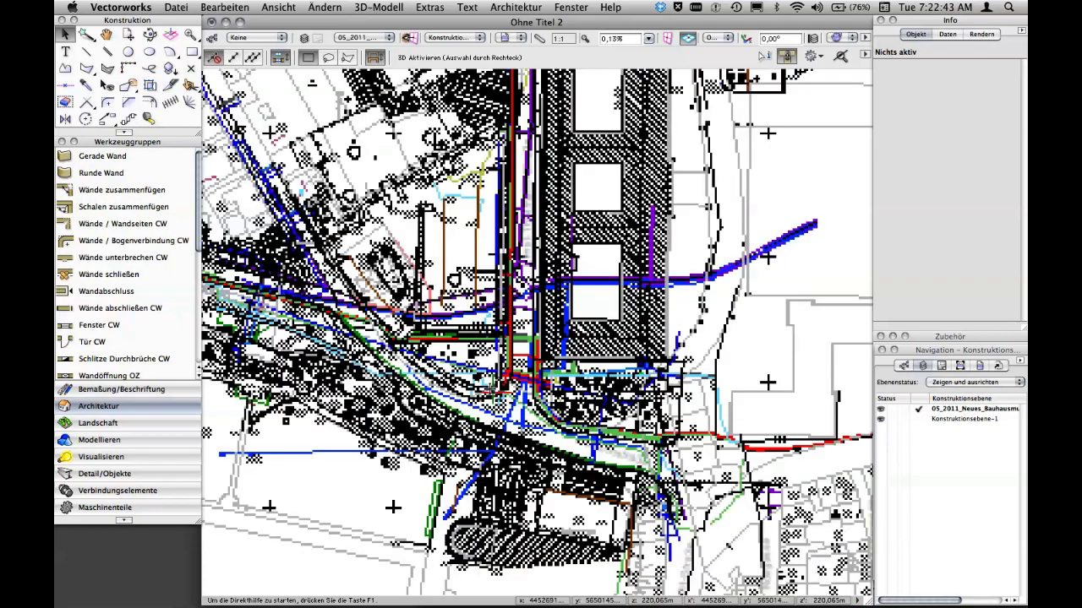
{"action": "scroll", "coordinate": [610, 336], "scroll_direction": "down", "scroll_amount": 2}
{"action": "scroll", "coordinate": [610, 337], "scroll_direction": "down", "scroll_amount": 2}
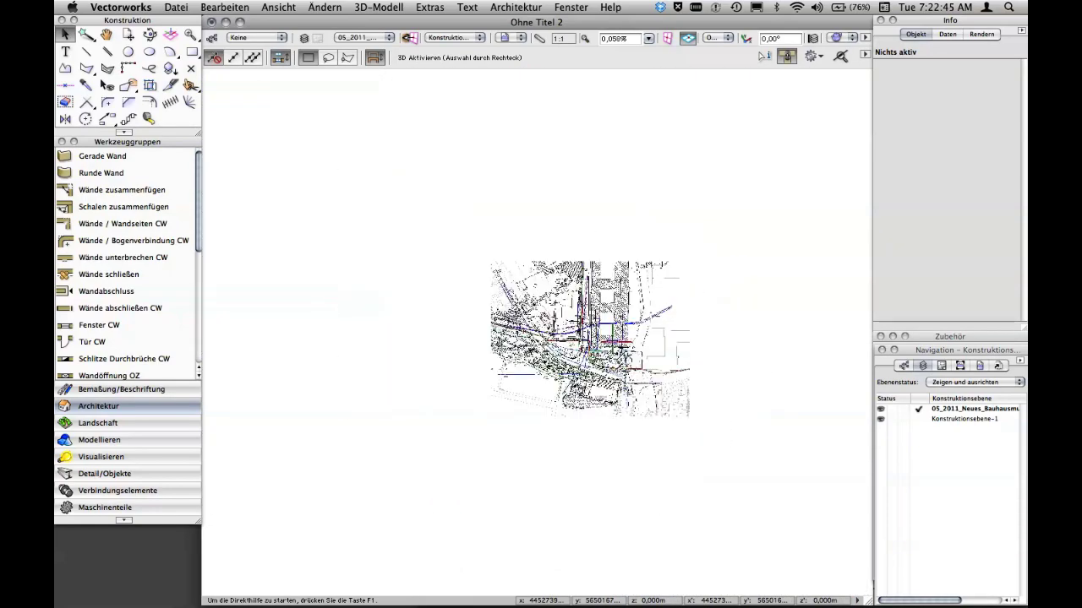
{"action": "scroll", "coordinate": [613, 334], "scroll_direction": "down", "scroll_amount": 1}
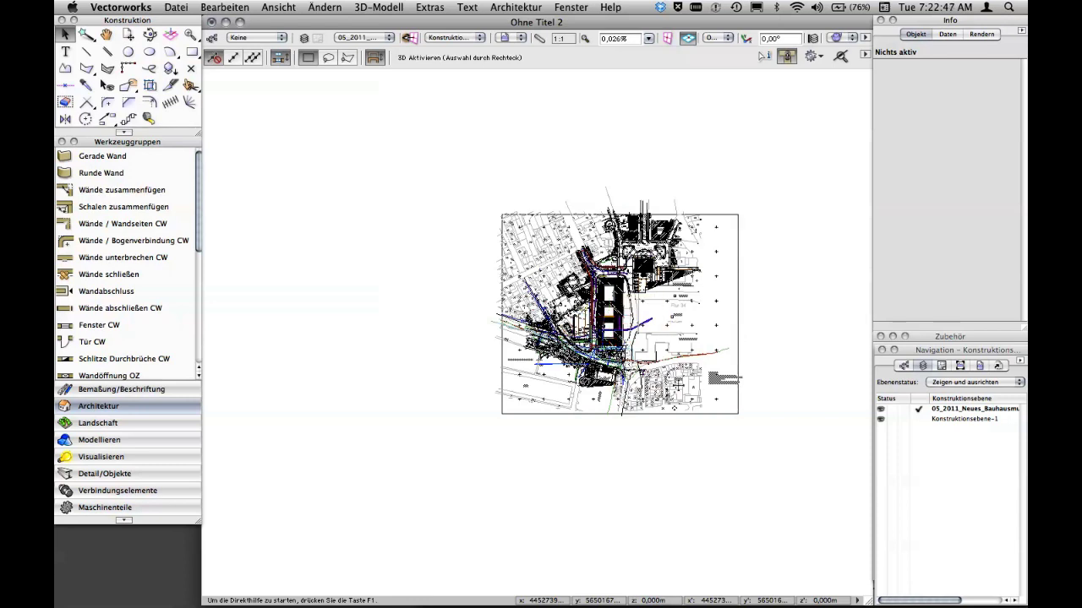
{"action": "left_click", "coordinate": [610, 338]}
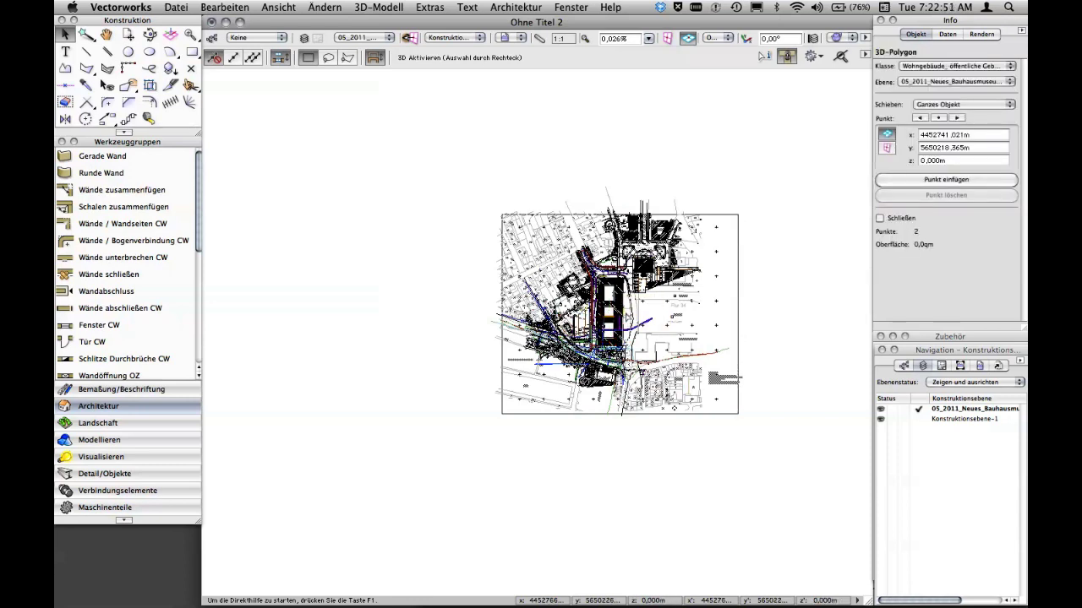
- Select the plot-box border along the plan's left edge, then deselect it
{"action": "left_click", "coordinate": [501, 412]}
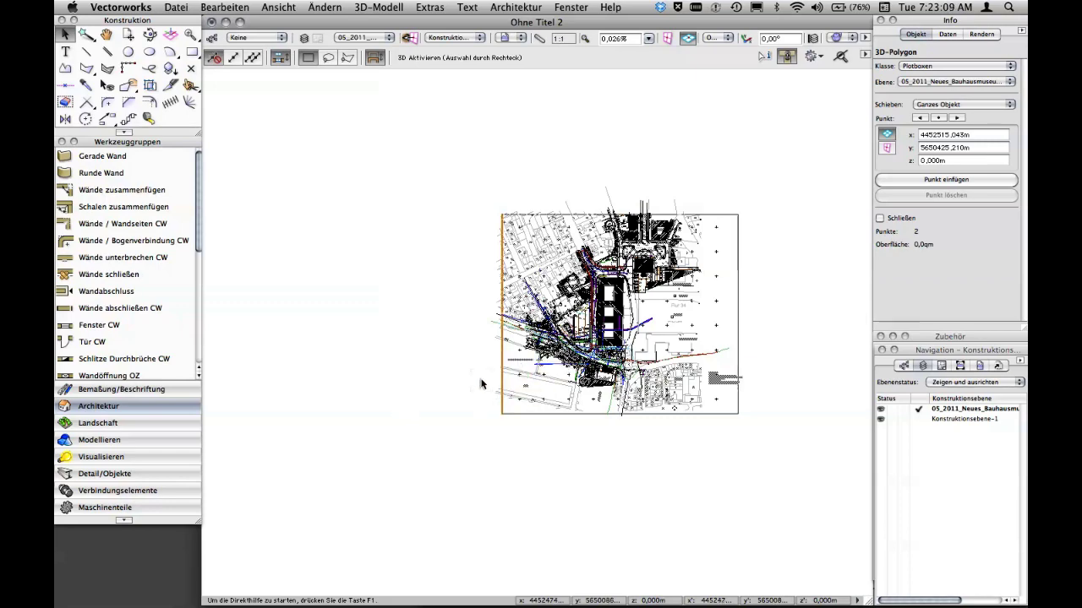
{"action": "scroll", "coordinate": [439, 375], "scroll_direction": "down", "scroll_amount": 2}
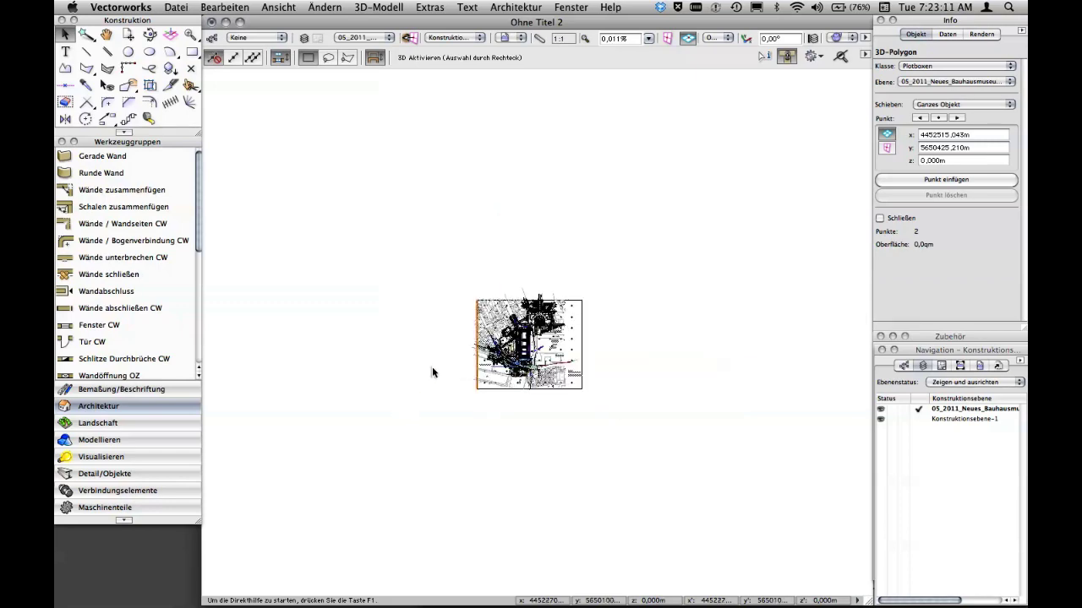
{"action": "scroll", "coordinate": [448, 368], "scroll_direction": "up", "scroll_amount": 2}
{"action": "scroll", "coordinate": [629, 294], "scroll_direction": "up", "scroll_amount": 2}
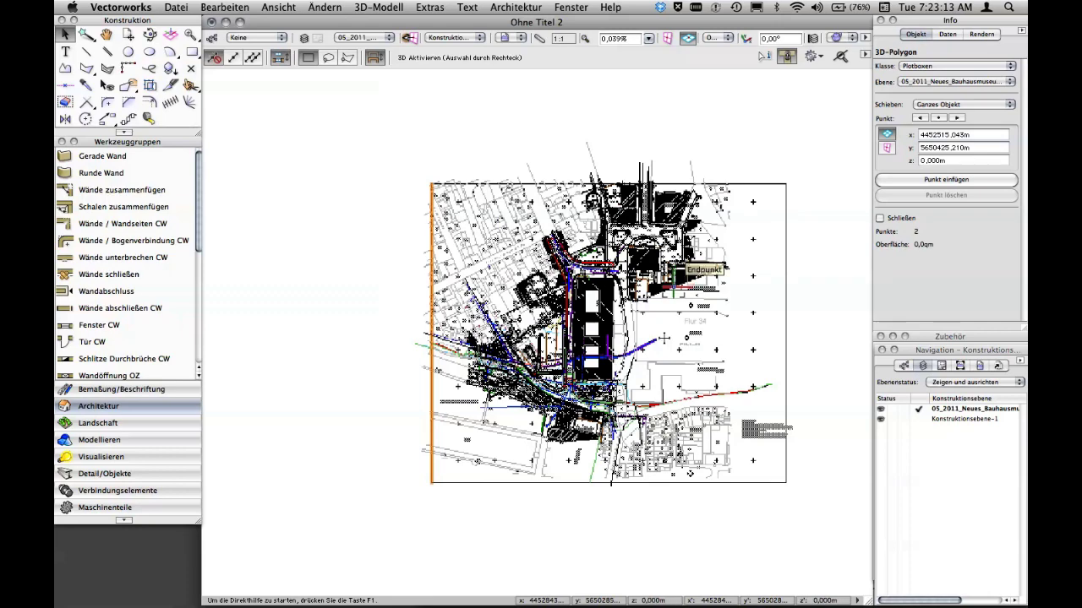
{"action": "middle_click_drag", "start_coordinate": [665, 332], "coordinate": [618, 284]}
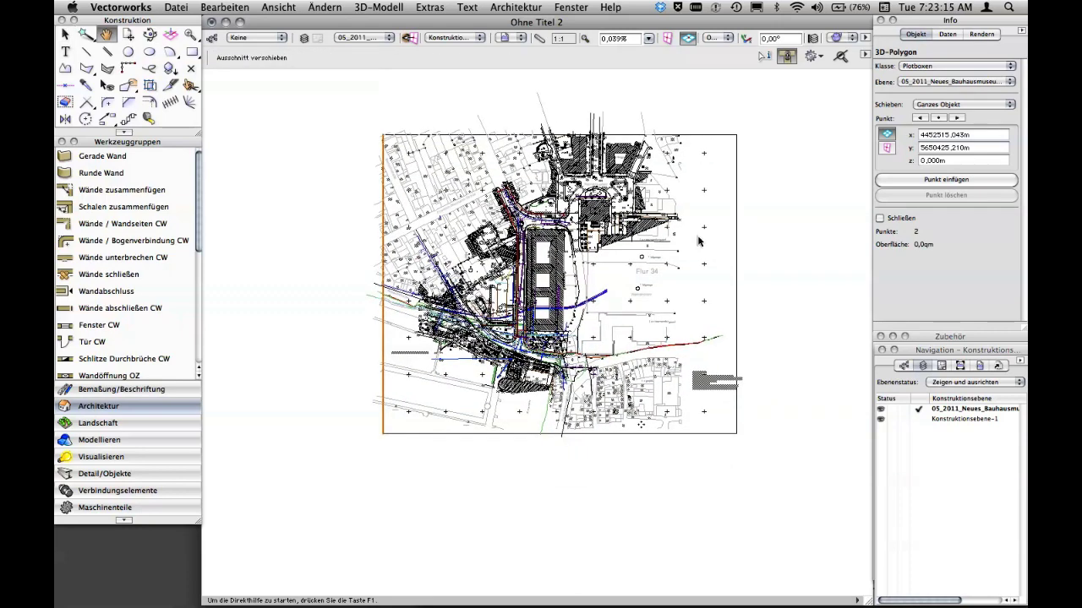
{"action": "left_click", "coordinate": [776, 241]}
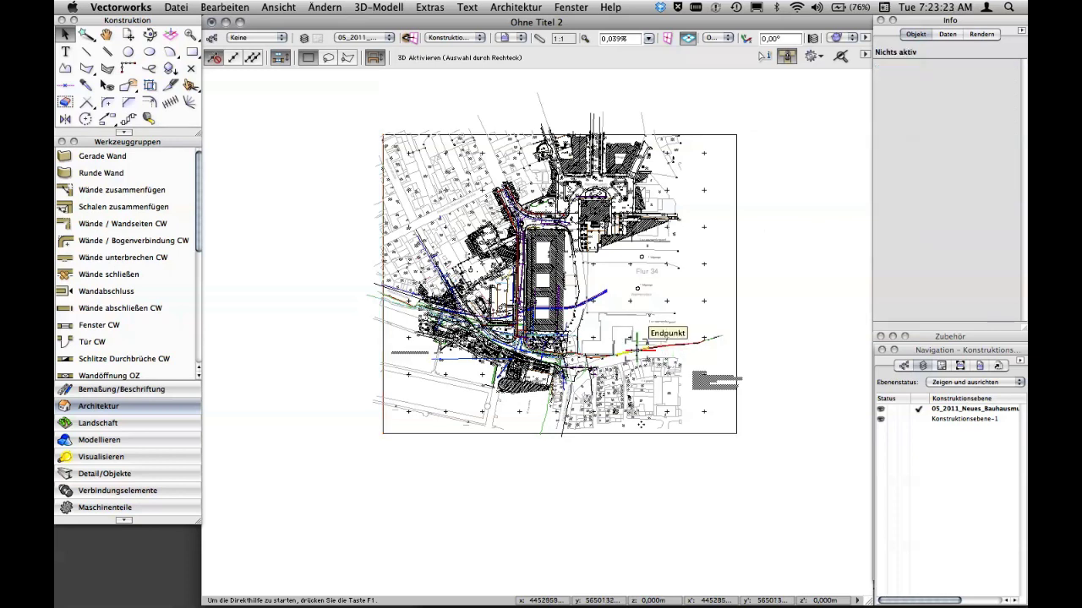
- Zoom into the courtyard's lower-left inner corner near the First 241.67 label
{"action": "scroll", "coordinate": [541, 333], "scroll_direction": "up", "scroll_amount": 3}
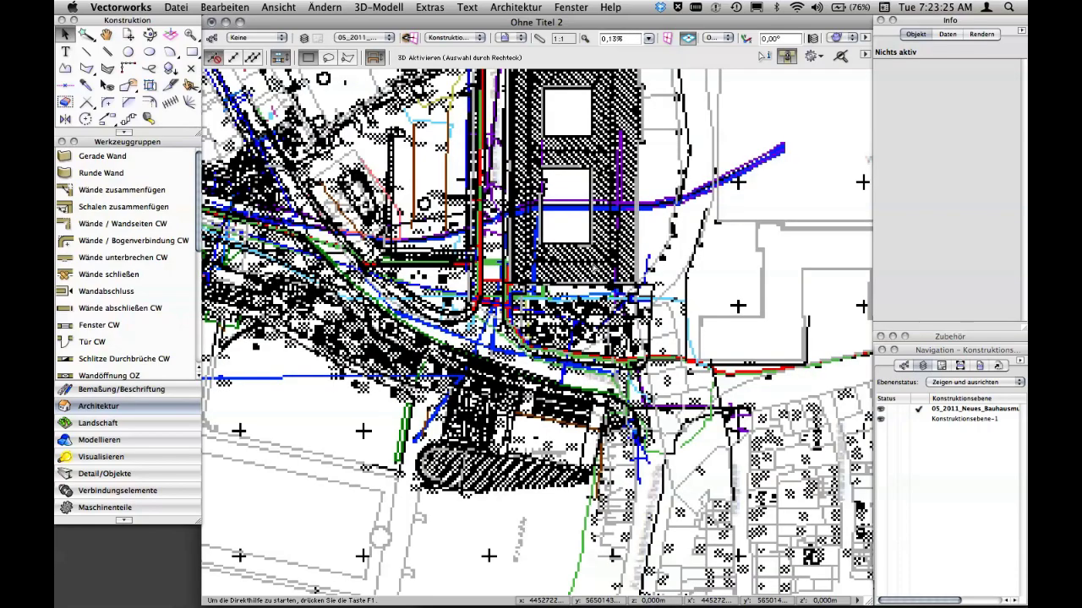
{"action": "scroll", "coordinate": [590, 258], "scroll_direction": "up", "scroll_amount": 1}
{"action": "scroll", "coordinate": [589, 257], "scroll_direction": "up", "scroll_amount": 1}
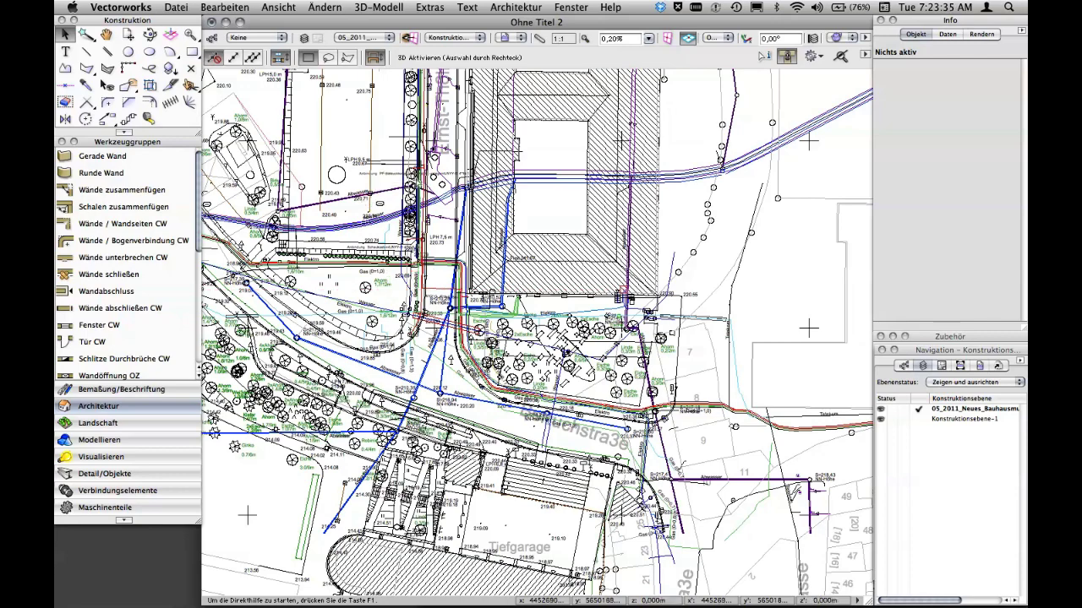
{"action": "scroll", "coordinate": [587, 241], "scroll_direction": "down", "scroll_amount": 1}
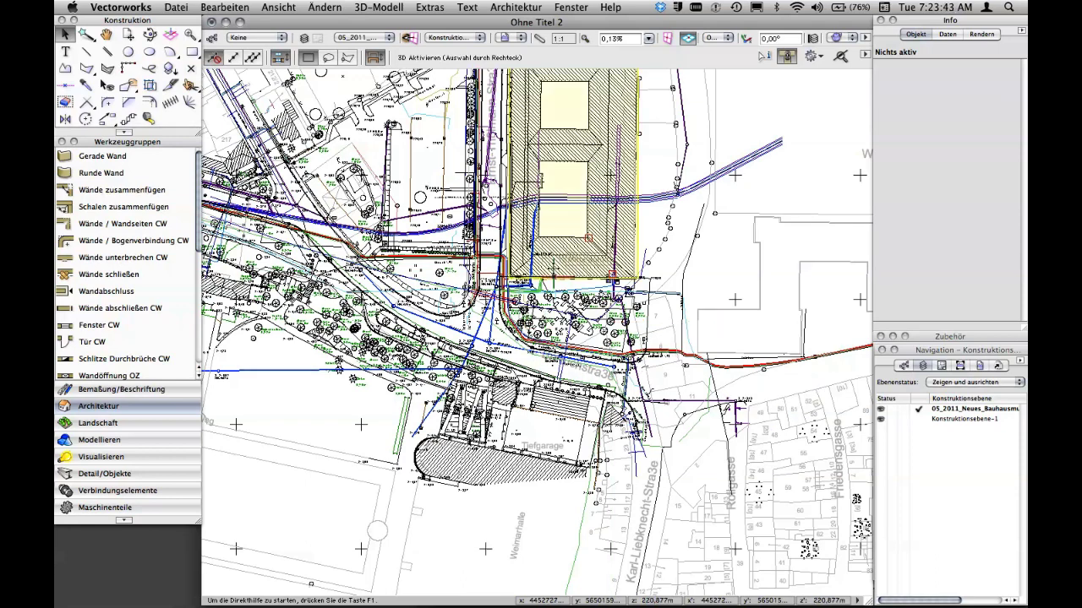
{"action": "scroll", "coordinate": [553, 266], "scroll_direction": "up", "scroll_amount": 2}
{"action": "scroll", "coordinate": [575, 245], "scroll_direction": "up", "scroll_amount": 3}
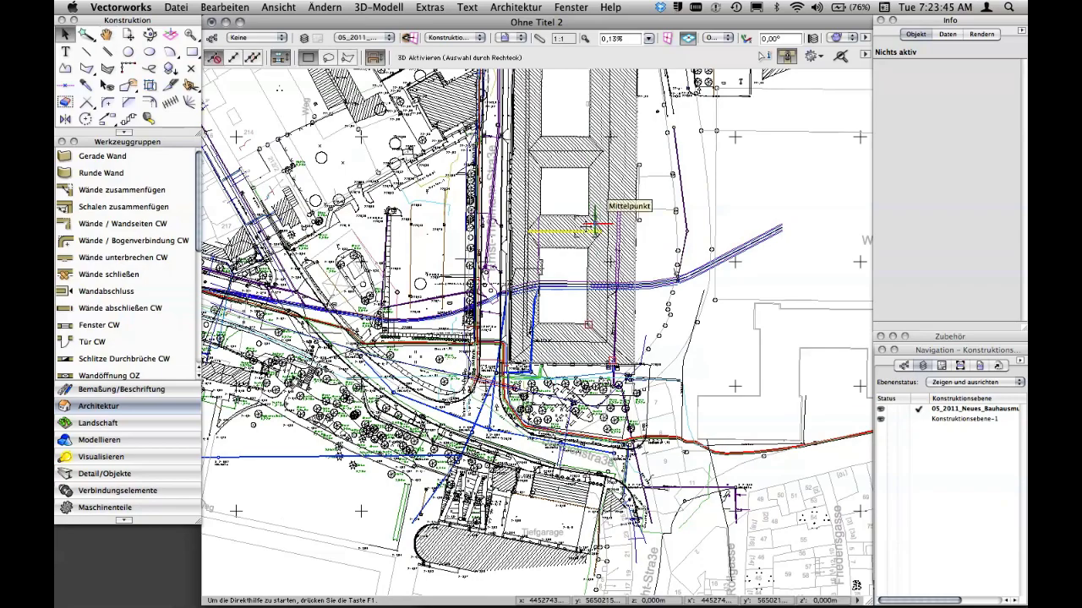
{"action": "scroll", "coordinate": [596, 224], "scroll_direction": "up", "scroll_amount": 3}
{"action": "middle_click_drag", "start_coordinate": [480, 402], "coordinate": [480, 380]}
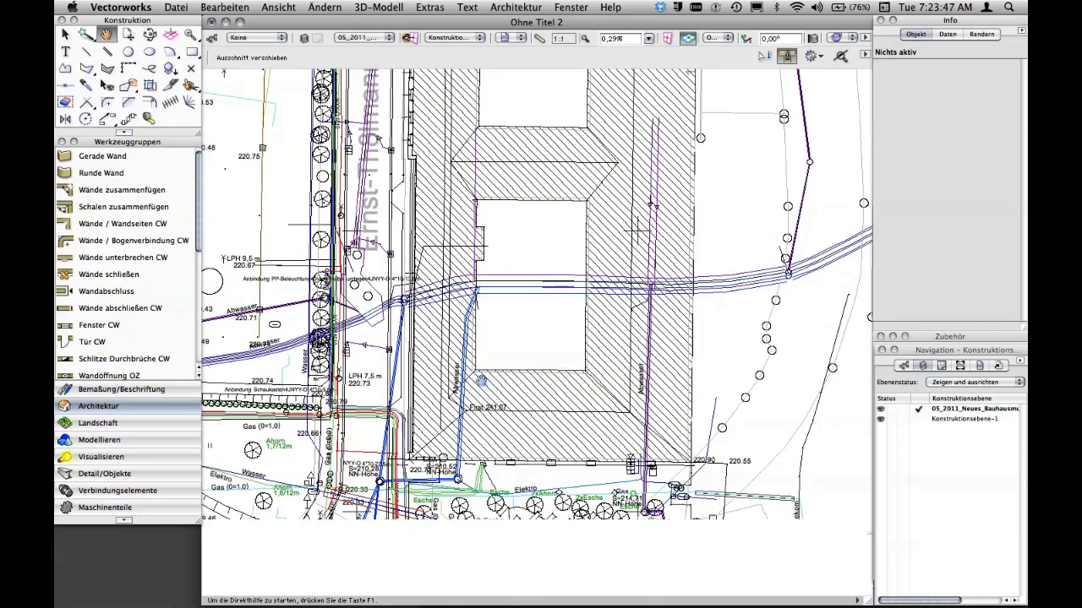
{"action": "scroll", "coordinate": [480, 380], "scroll_direction": "up", "scroll_amount": 2}
{"action": "scroll", "coordinate": [478, 364], "scroll_direction": "up", "scroll_amount": 1}
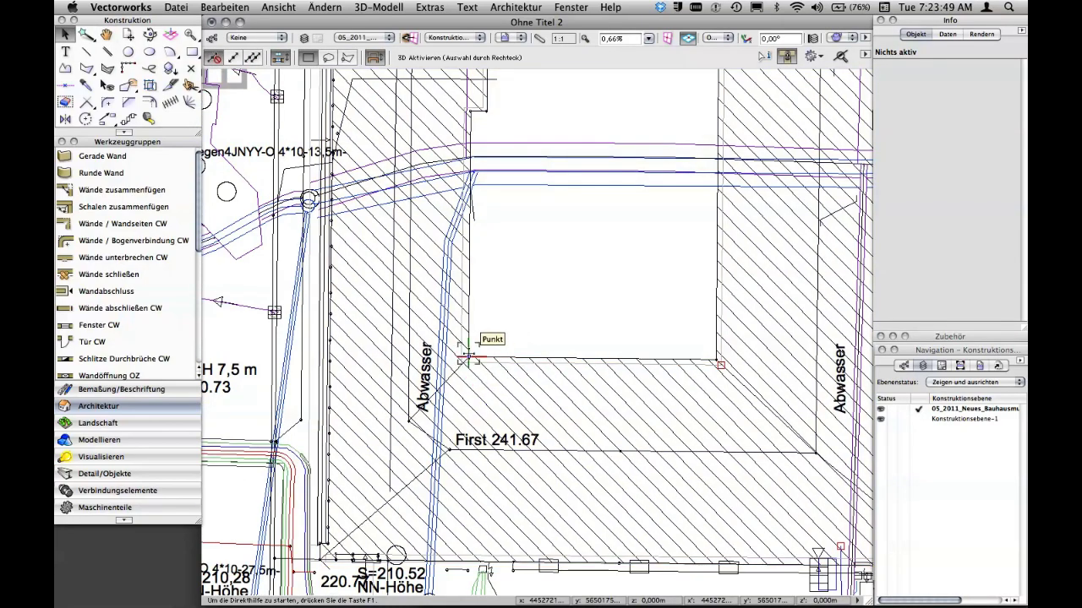
{"action": "scroll", "coordinate": [469, 357], "scroll_direction": "up", "scroll_amount": 2}
{"action": "mouse_move", "coordinate": [558, 426]}
{"action": "middle_mouse_down"}
{"action": "mouse_move", "coordinate": [551, 343]}
{"action": "mouse_move", "coordinate": [514, 355]}
{"action": "middle_mouse_up"}
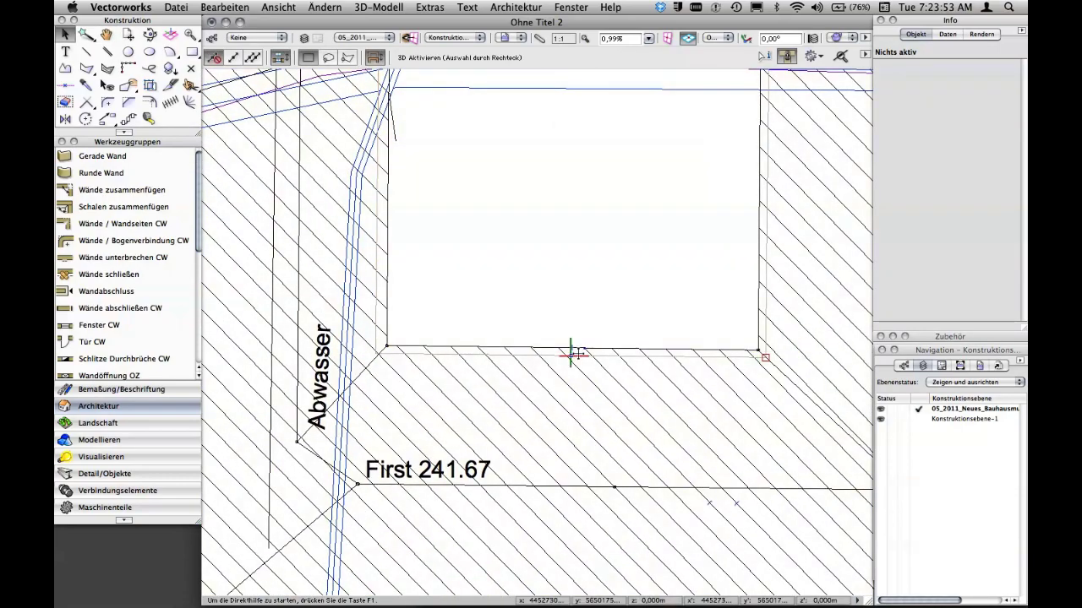
{"action": "scroll", "coordinate": [571, 353], "scroll_direction": "down", "scroll_amount": 1}
{"action": "scroll", "coordinate": [592, 338], "scroll_direction": "down", "scroll_amount": 1}
{"action": "scroll", "coordinate": [676, 353], "scroll_direction": "up", "scroll_amount": 1}
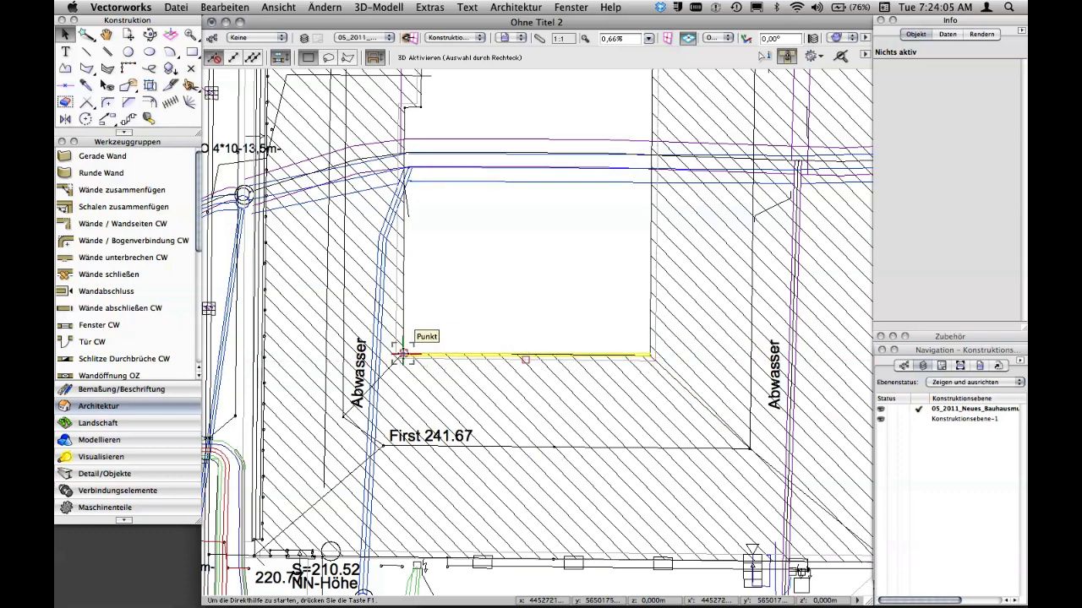
- Set a temporary origin at the courtyard corner and measure about 19.5 m to the opposite lower corner
{"action": "key", "text": "t"}
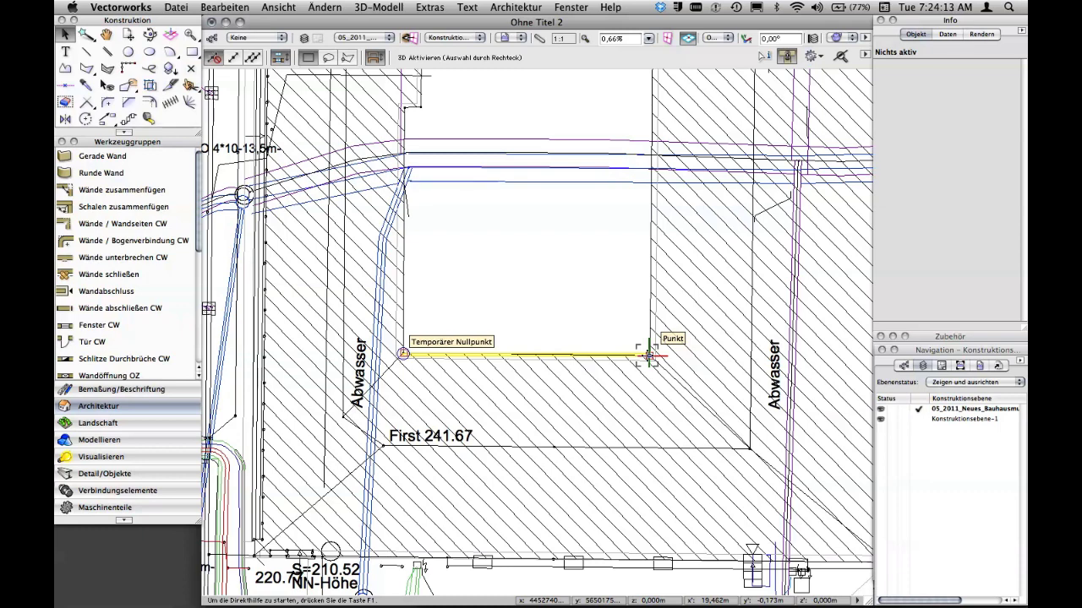
{"action": "left_click", "coordinate": [648, 355]}
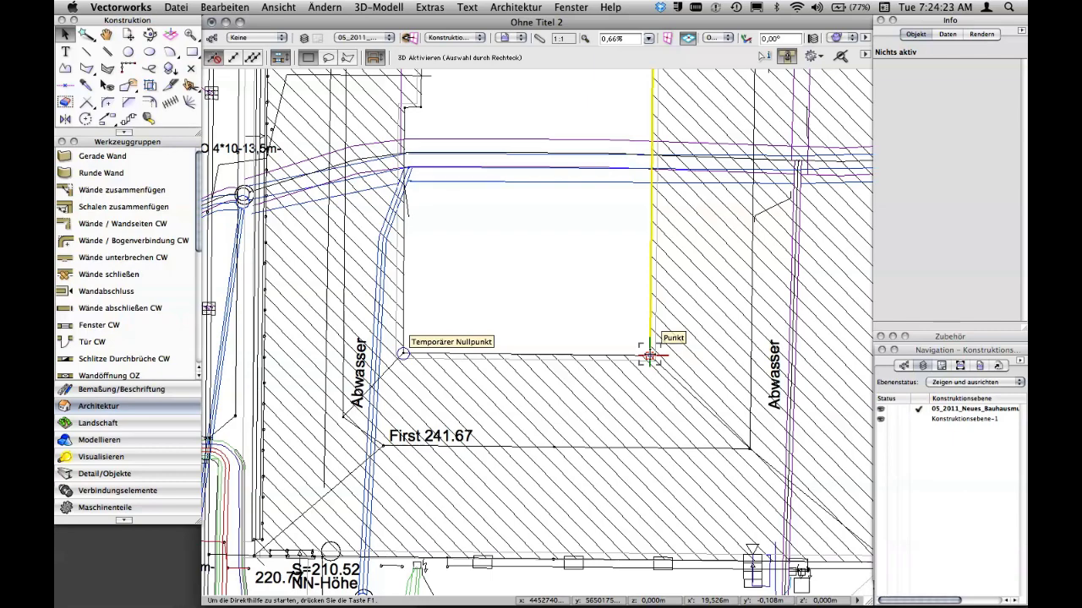
{"action": "scroll", "coordinate": [649, 356], "scroll_direction": "up", "scroll_amount": 2}
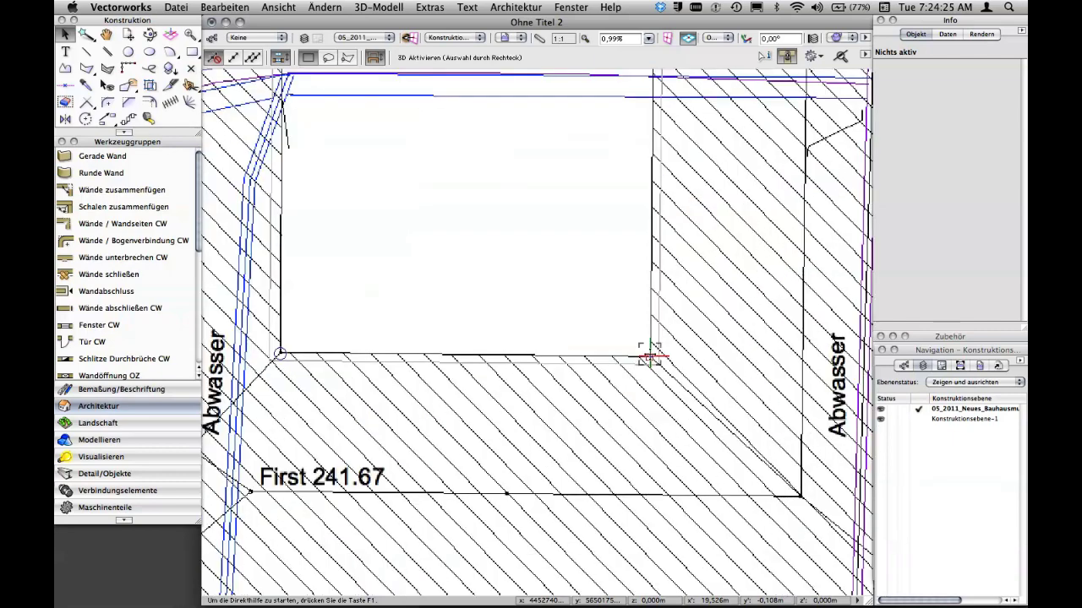
{"action": "scroll", "coordinate": [669, 387], "scroll_direction": "down", "scroll_amount": 2}
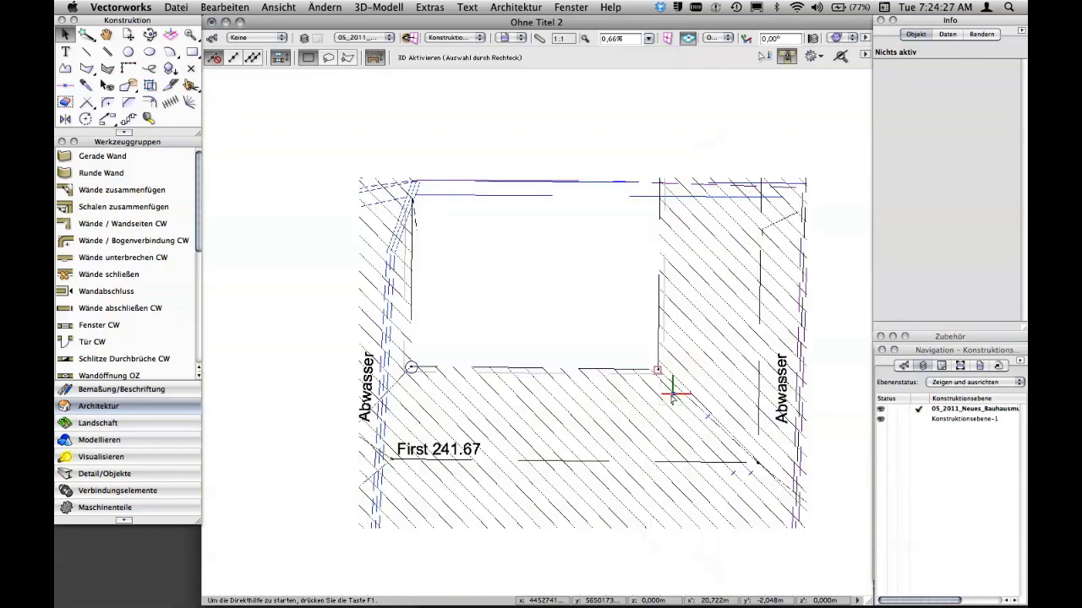
{"action": "scroll", "coordinate": [665, 376], "scroll_direction": "down", "scroll_amount": 1}
{"action": "scroll", "coordinate": [663, 375], "scroll_direction": "down", "scroll_amount": 2}
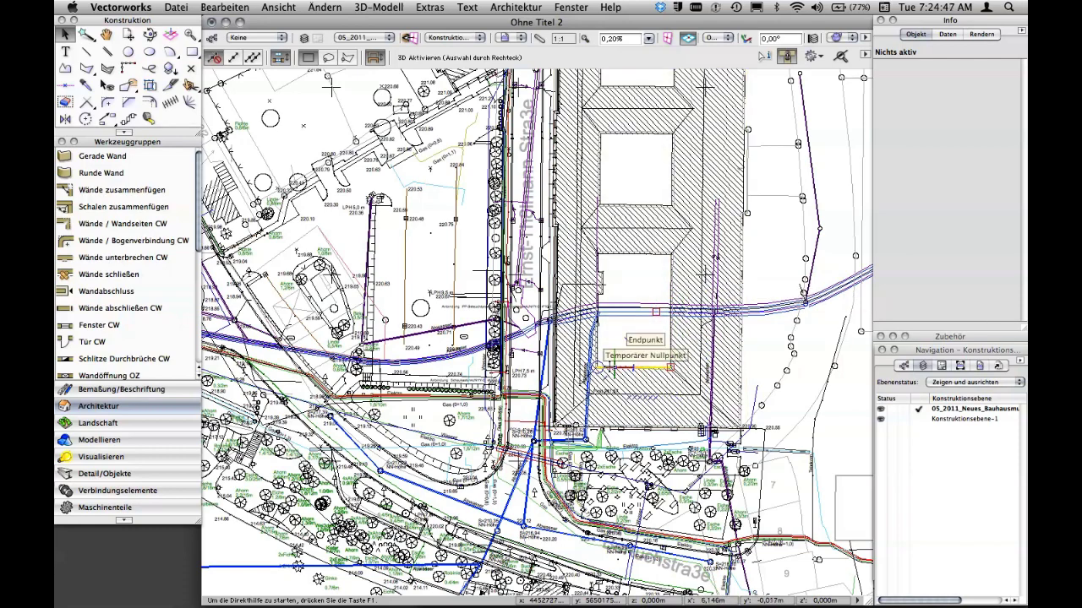
- Zoom out and pan until the entire imported site plan sits centred in the window
{"action": "scroll", "coordinate": [602, 366], "scroll_direction": "down", "scroll_amount": 3}
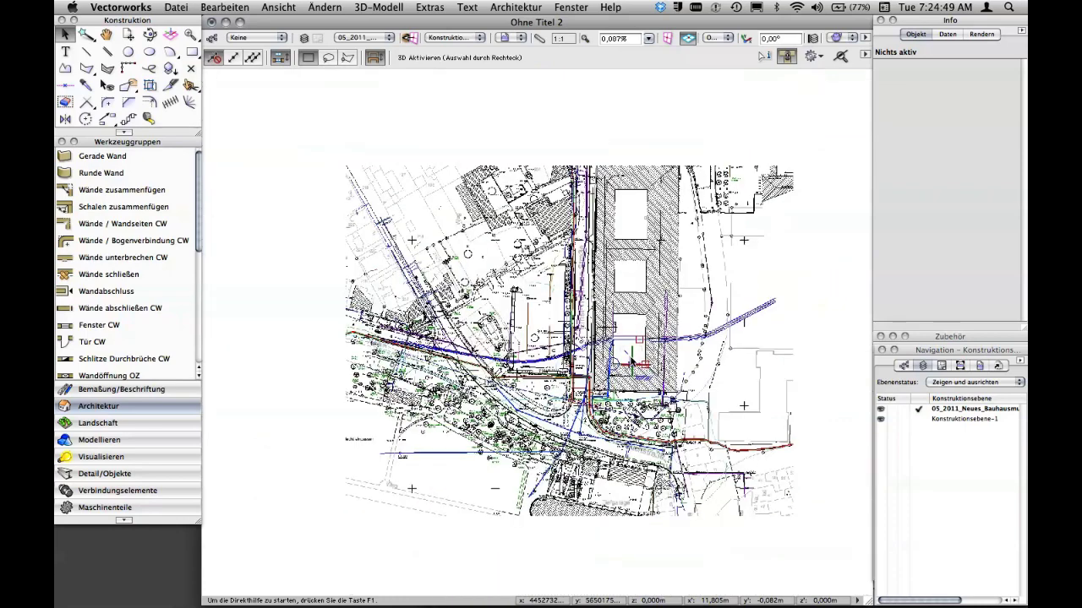
{"action": "scroll", "coordinate": [727, 304], "scroll_direction": "down", "scroll_amount": 3}
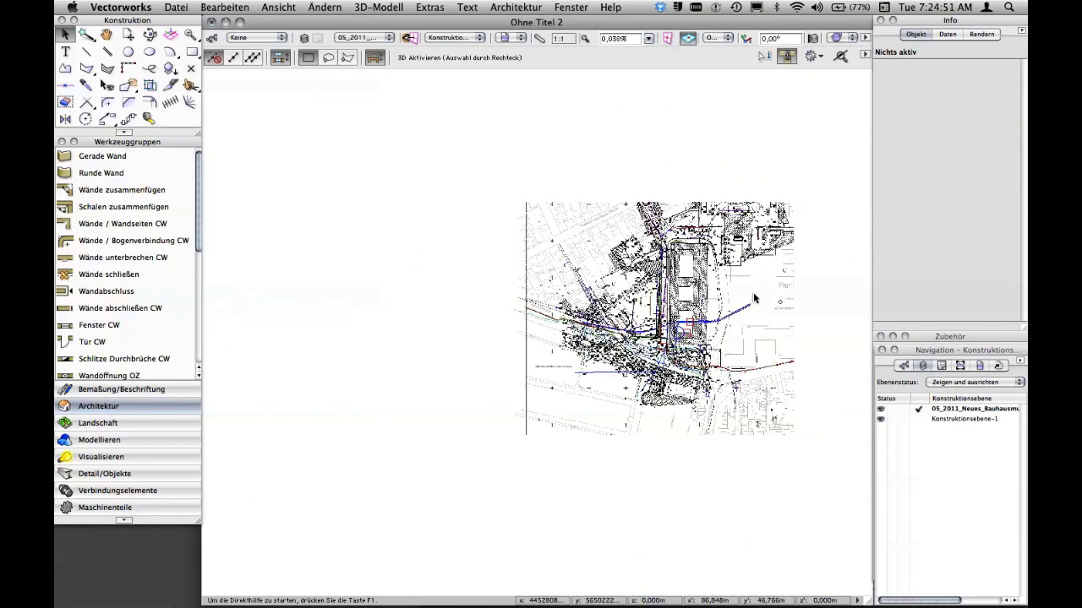
{"action": "middle_click_drag", "start_coordinate": [752, 299], "coordinate": [576, 315]}
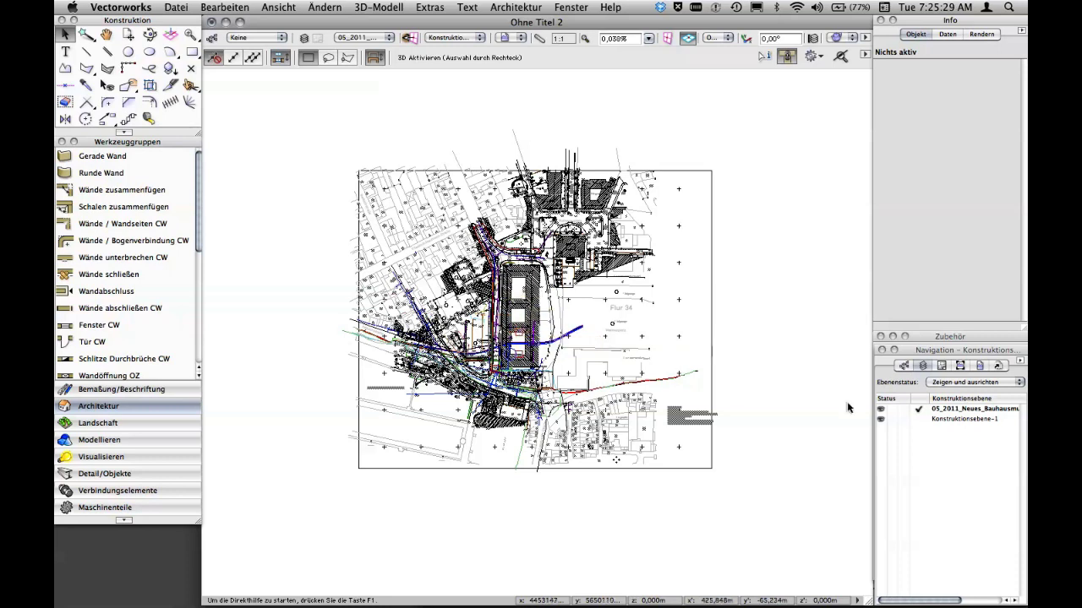
- Show the Classes list in the Navigation palette and make class 0 the active class
{"action": "left_click", "coordinate": [903, 365]}
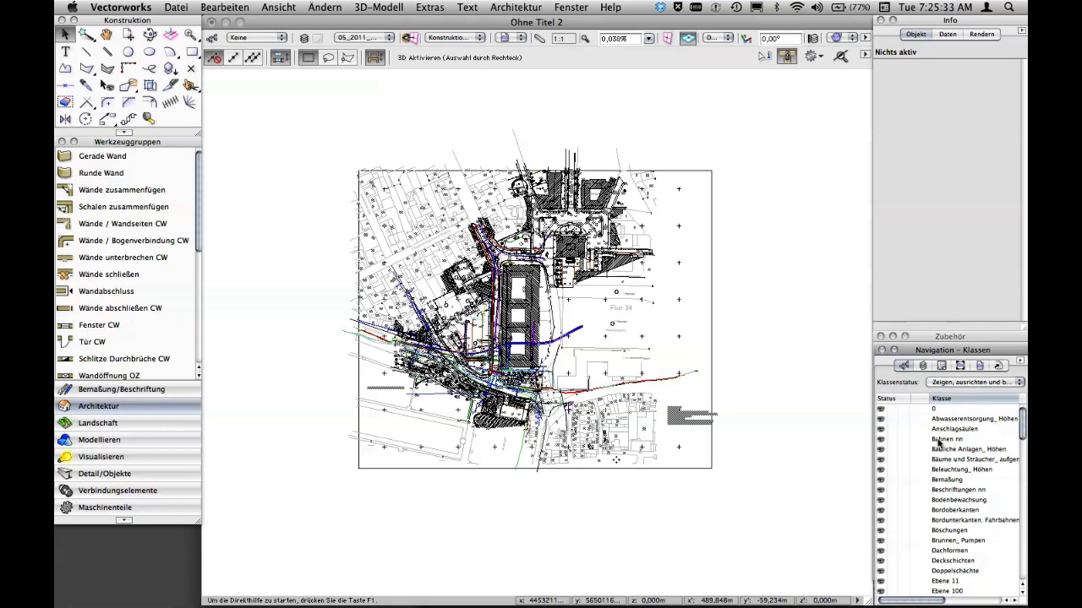
{"action": "mouse_move", "coordinate": [1020, 423]}
{"action": "left_mouse_down"}
{"action": "mouse_move", "coordinate": [1025, 560]}
{"action": "mouse_move", "coordinate": [1023, 461]}
{"action": "left_mouse_up"}
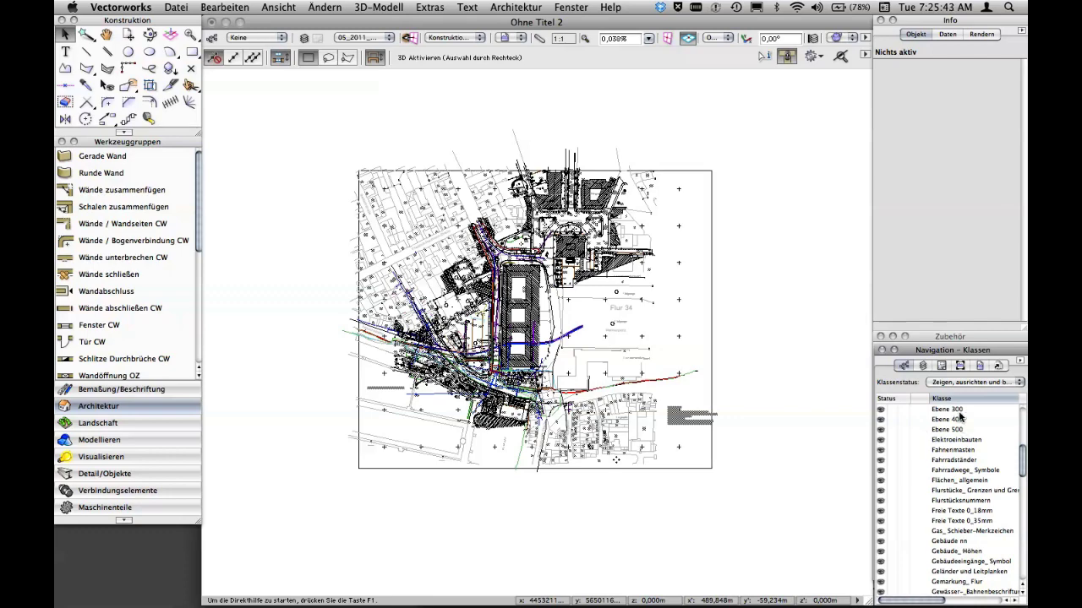
{"action": "mouse_move", "coordinate": [1022, 465]}
{"action": "left_mouse_down"}
{"action": "mouse_move", "coordinate": [1022, 519]}
{"action": "mouse_move", "coordinate": [1023, 427]}
{"action": "left_mouse_up"}
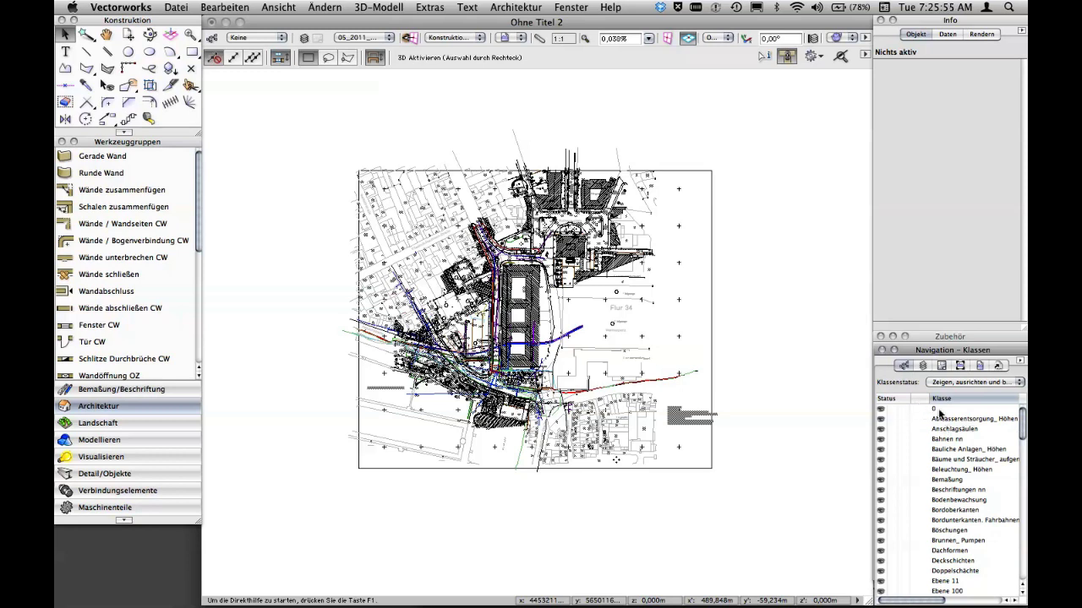
{"action": "left_click", "coordinate": [923, 410]}
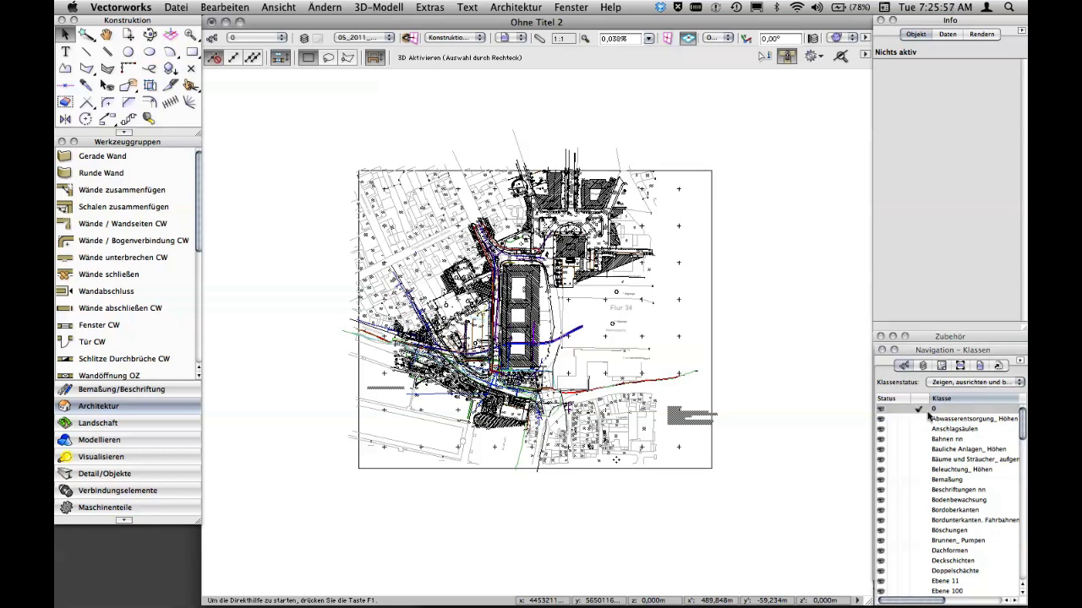
- Set class display to Nur aktive zeigen so only Abwasserentsorgung_ Höhen remains visible
{"action": "right_click", "coordinate": [771, 217]}
{"action": "mouse_move", "coordinate": [826, 267]}
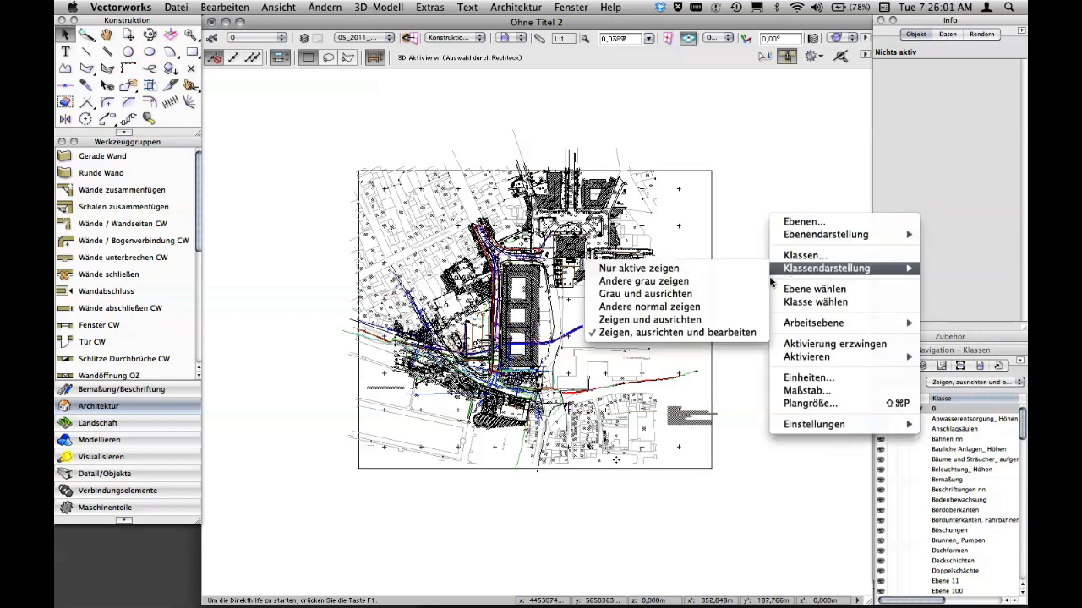
{"action": "left_click", "coordinate": [760, 271]}
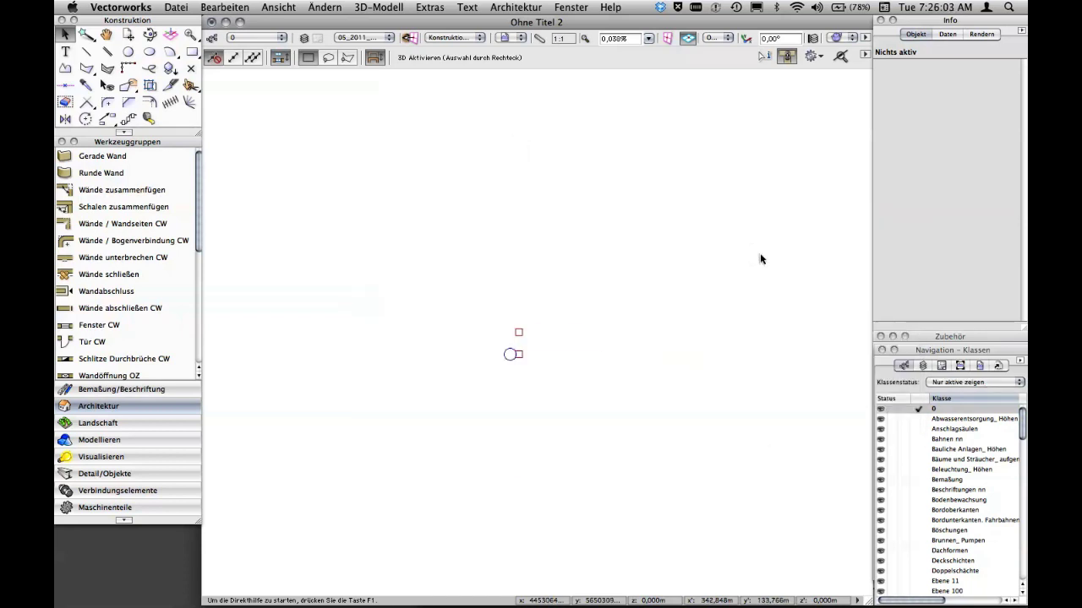
{"action": "scroll", "coordinate": [759, 266], "scroll_direction": "down", "scroll_amount": 2}
{"action": "key", "text": "h"}
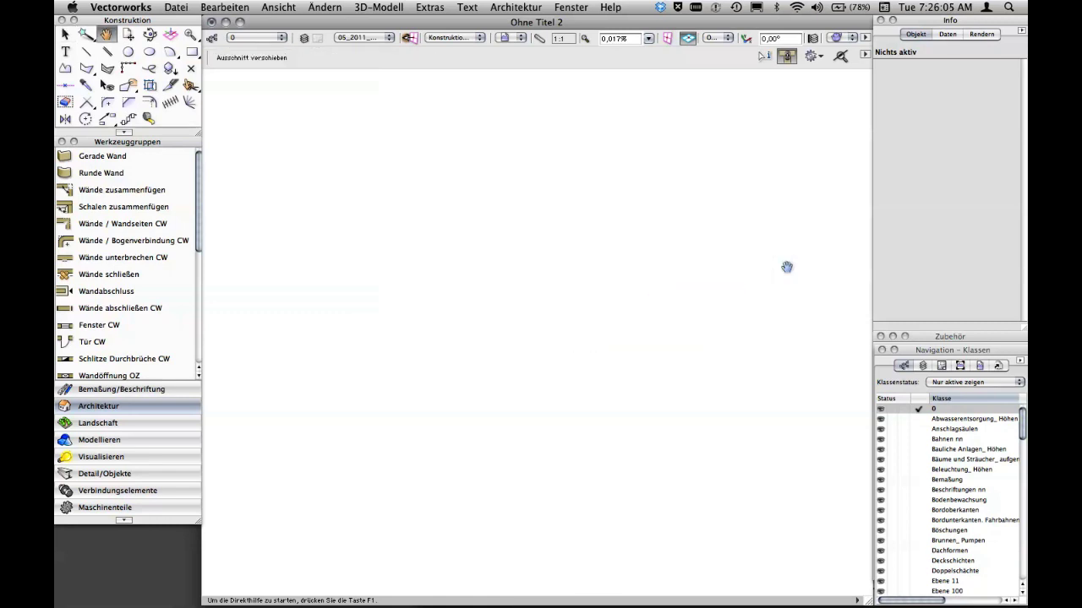
{"action": "key", "text": "x"}
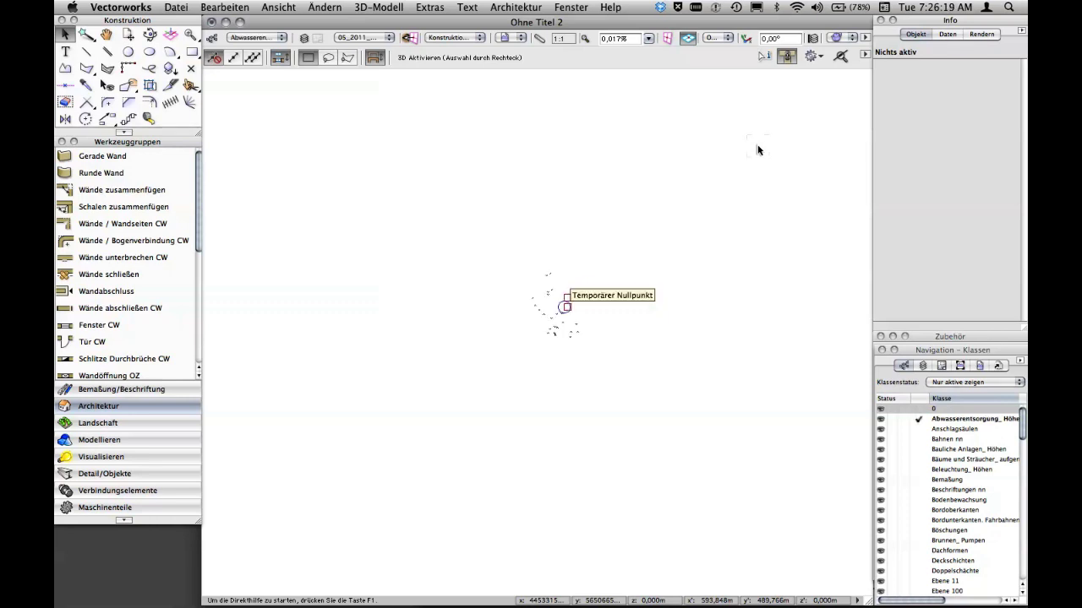
- Zoom in to inspect the scattered elevation labels such as 220.43
{"action": "scroll", "coordinate": [725, 213], "scroll_direction": "up", "scroll_amount": 2}
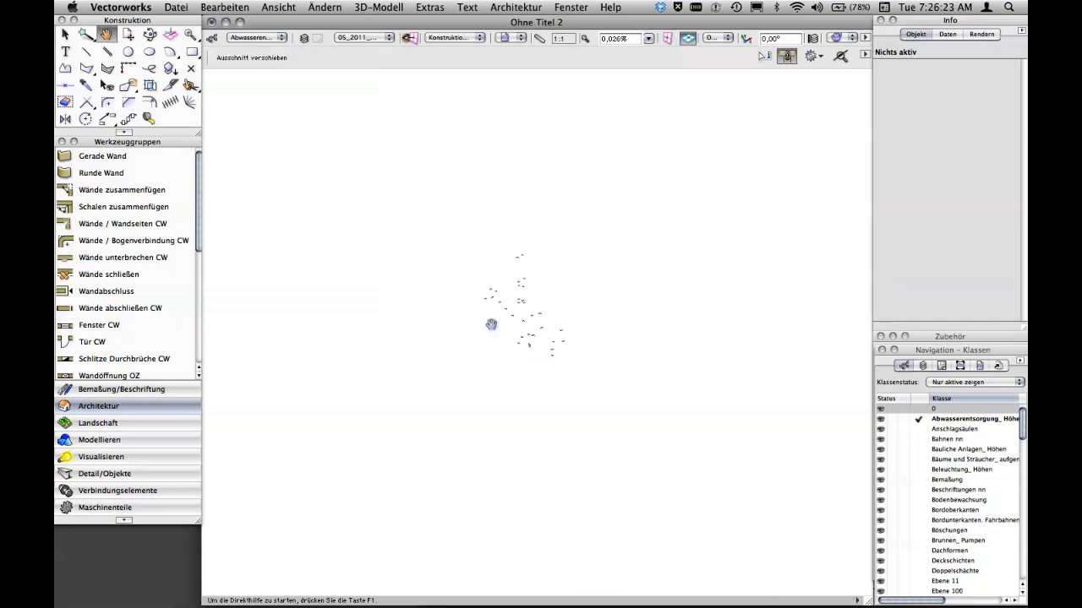
{"action": "scroll", "coordinate": [493, 322], "scroll_direction": "up", "scroll_amount": 3}
{"action": "scroll", "coordinate": [510, 312], "scroll_direction": "up", "scroll_amount": 3}
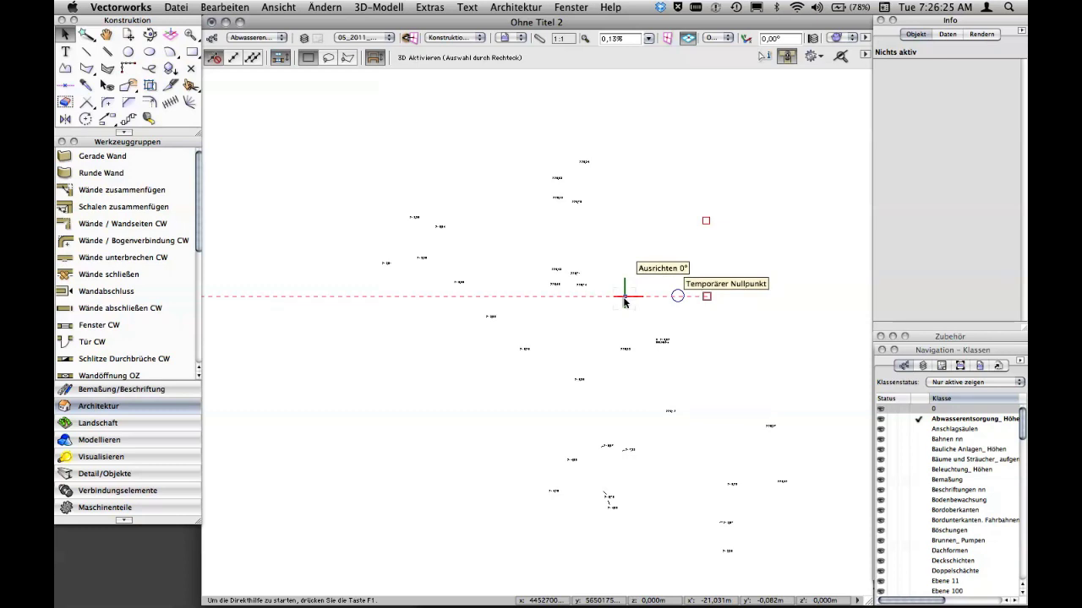
{"action": "scroll", "coordinate": [625, 292], "scroll_direction": "up", "scroll_amount": 3}
{"action": "scroll", "coordinate": [532, 263], "scroll_direction": "up", "scroll_amount": 2}
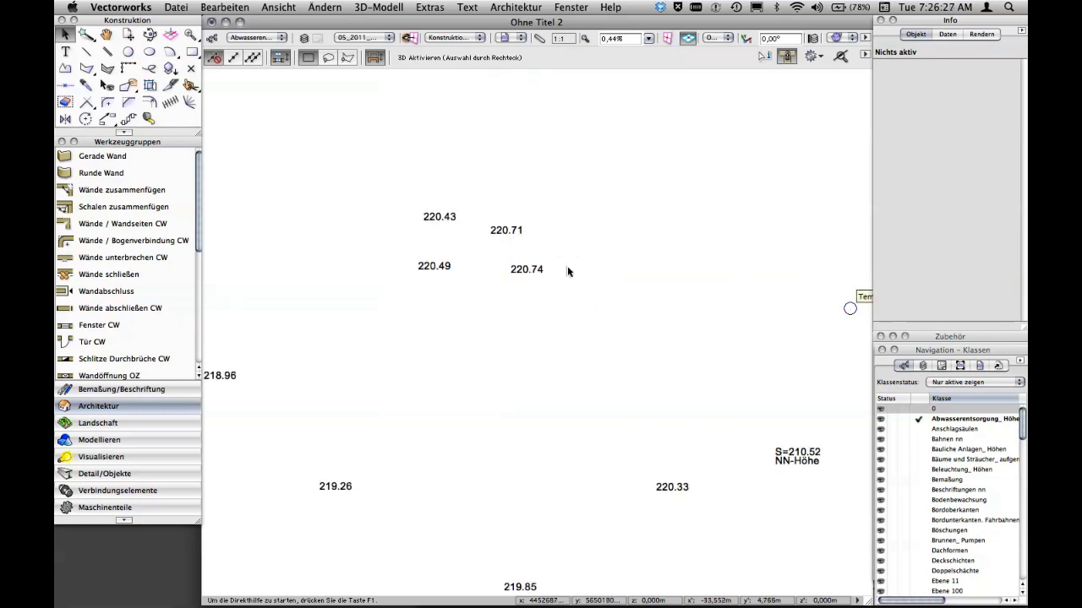
{"action": "scroll", "coordinate": [566, 271], "scroll_direction": "down", "scroll_amount": 2}
{"action": "scroll", "coordinate": [567, 271], "scroll_direction": "down", "scroll_amount": 1}
{"action": "scroll", "coordinate": [567, 271], "scroll_direction": "down", "scroll_amount": 2}
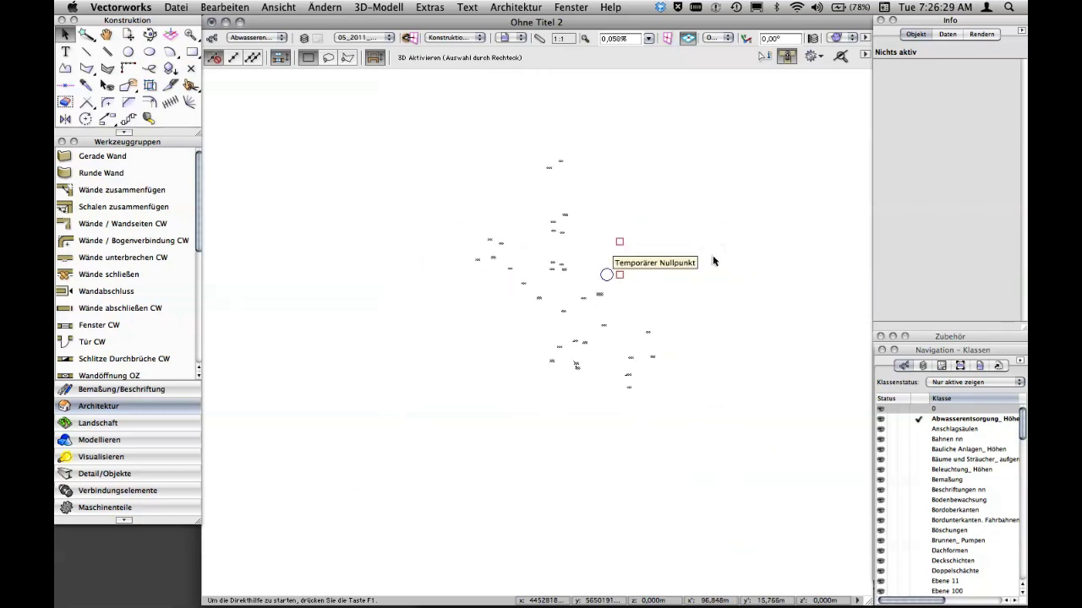
- Pan the plan left and step the active class down to Böschungen
{"action": "key", "text": "h"}
{"action": "scroll", "coordinate": [698, 289], "scroll_direction": "down", "scroll_amount": 1}
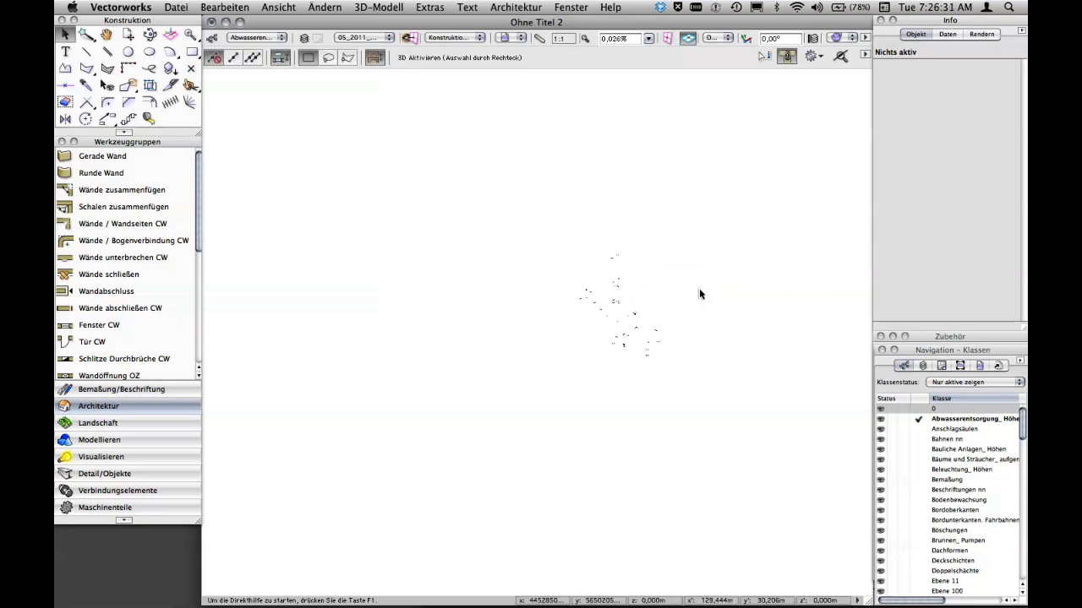
{"action": "left_click_drag", "start_coordinate": [699, 288], "coordinate": [584, 285]}
{"action": "key", "text": "x"}
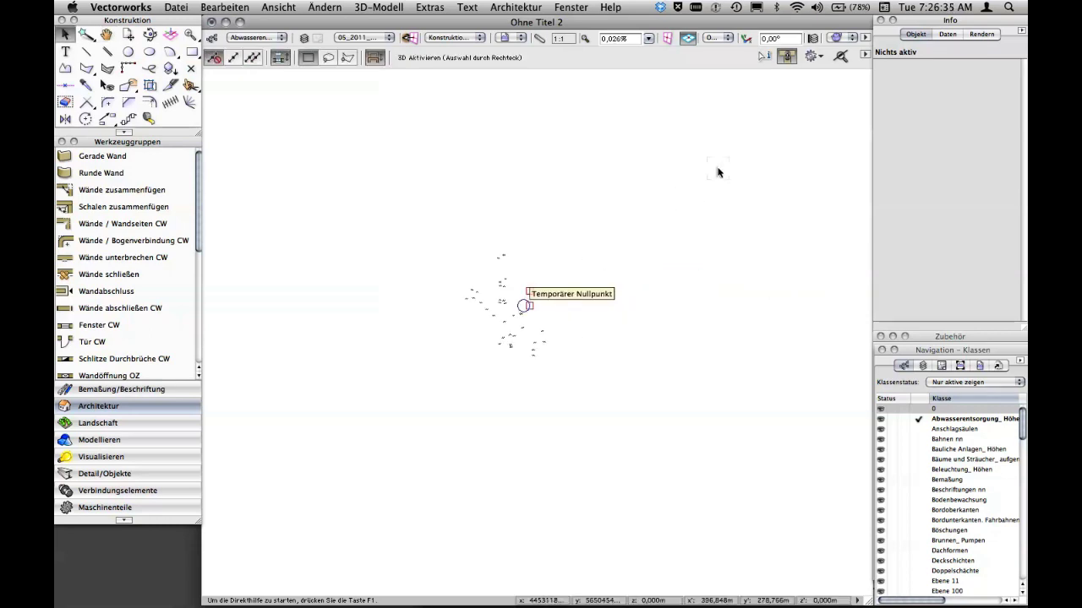
{"action": "key", "text": "super+alt+Down"}
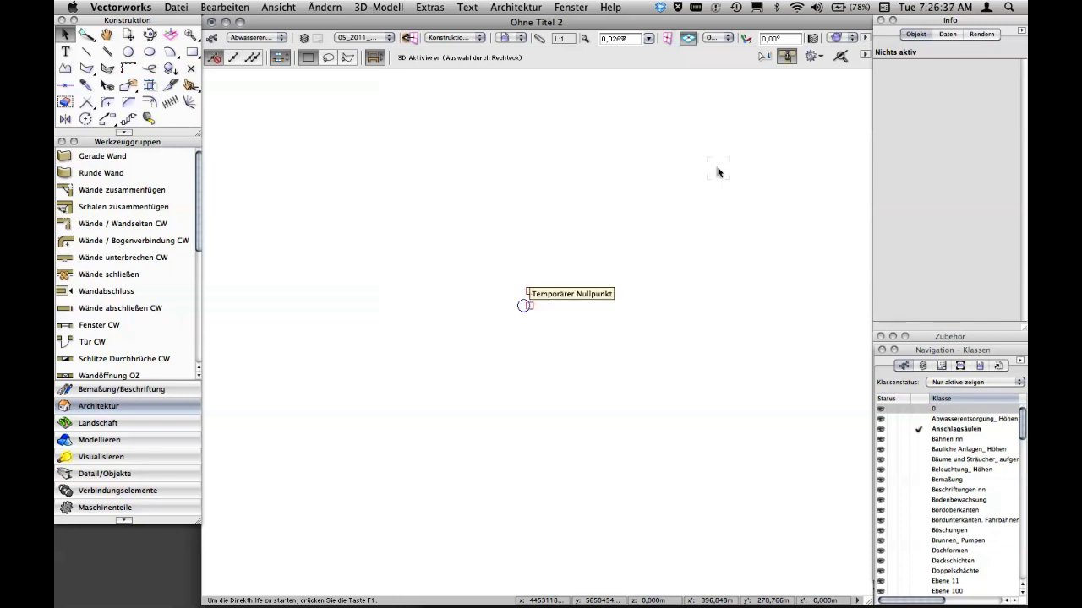
{"action": "key", "text": "super+alt+Up"}
{"action": "key", "text": "super+alt+Up"}
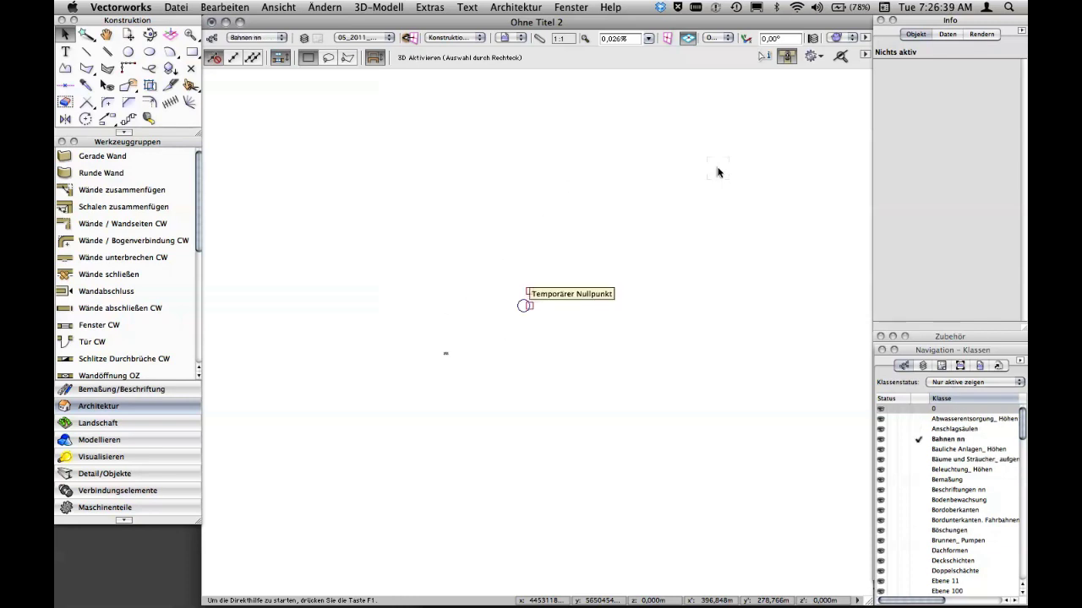
{"action": "key", "text": "super+alt+Down"}
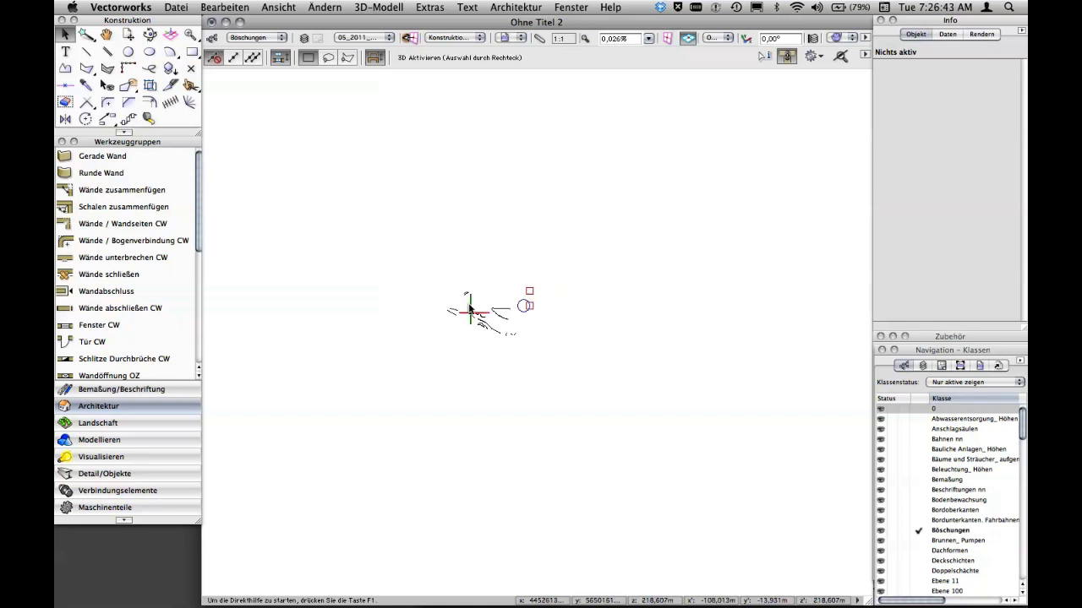
- Keep stepping down the class list until Bordunterkanten. Fahrbahnen is the active class
{"action": "scroll", "coordinate": [474, 314], "scroll_direction": "up", "scroll_amount": 5}
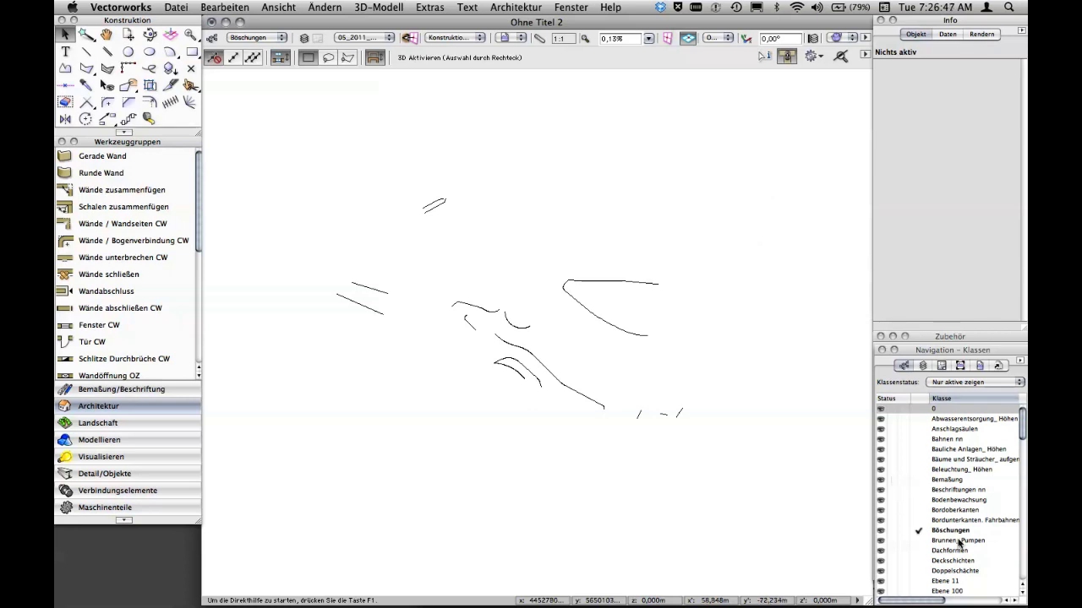
{"action": "scroll", "coordinate": [699, 345], "scroll_direction": "down", "scroll_amount": 3}
{"action": "middle_click_drag", "start_coordinate": [717, 309], "coordinate": [582, 294]}
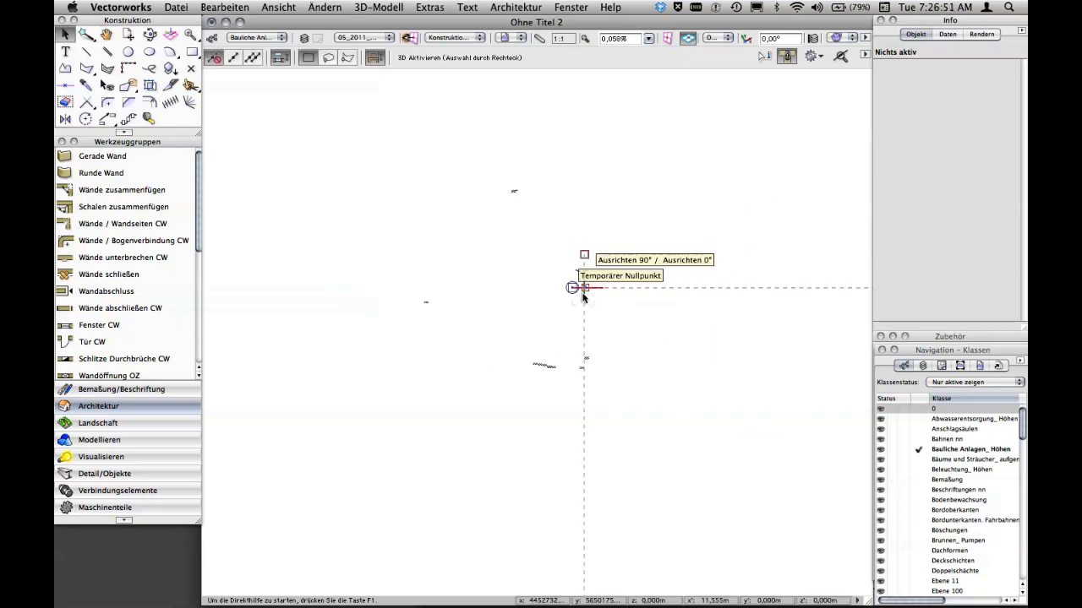
{"action": "key", "text": "ctrl+alt+Page_Down"}
{"action": "key", "text": "ctrl+alt+Page_Down"}
{"action": "key", "text": "ctrl+alt+Page_Down"}
{"action": "key", "text": "ctrl+alt+Page_Down"}
{"action": "key", "text": "ctrl+alt+Page_Down"}
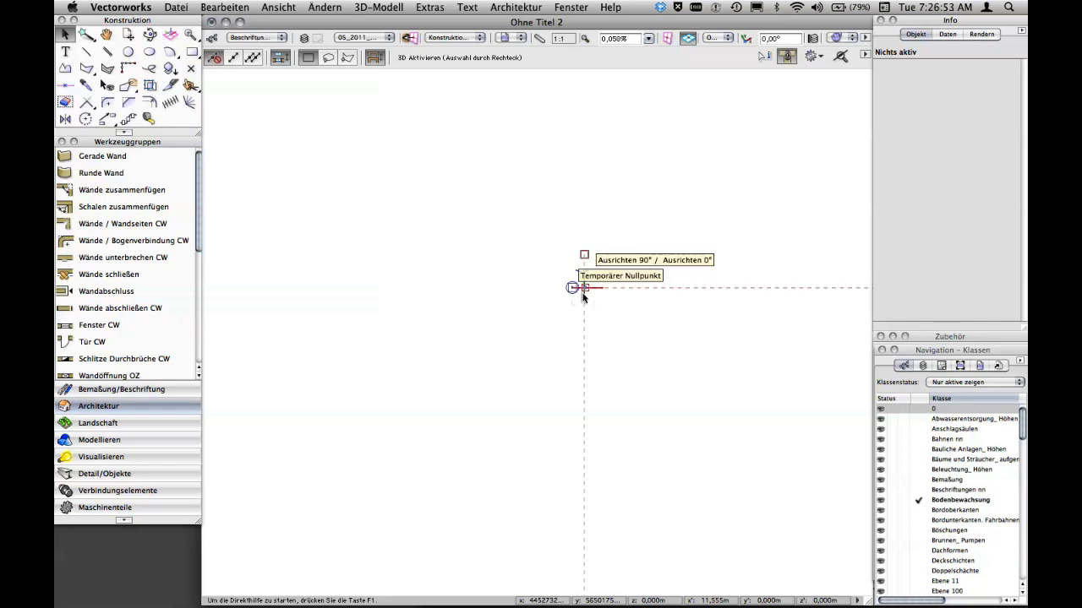
{"action": "key", "text": "ctrl+alt+Page_Down"}
{"action": "key", "text": "ctrl+alt+Page_Down"}
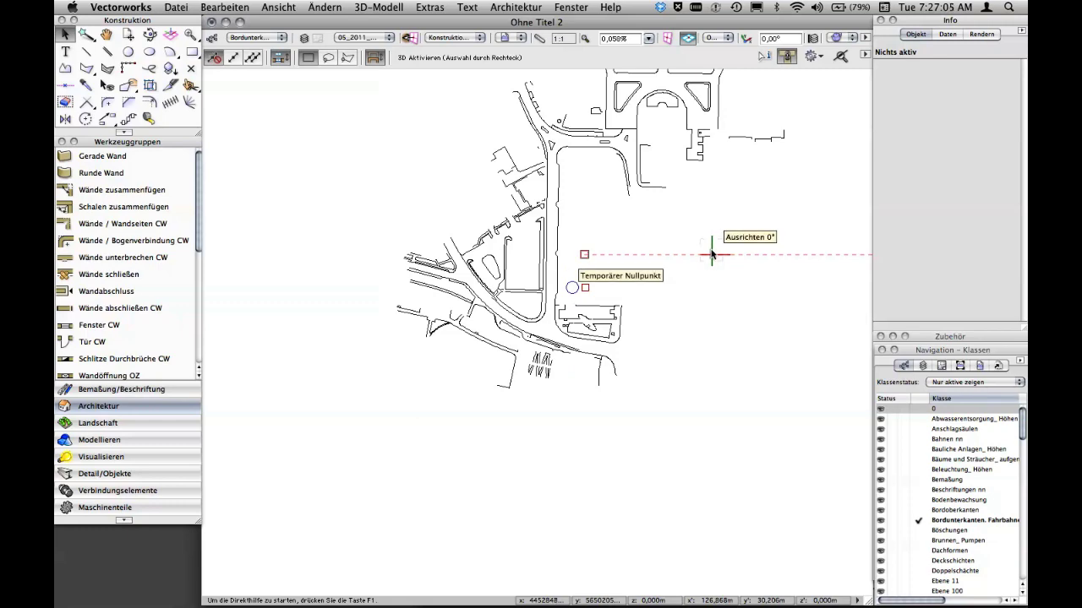
{"action": "scroll", "coordinate": [511, 215], "scroll_direction": "up", "scroll_amount": 5}
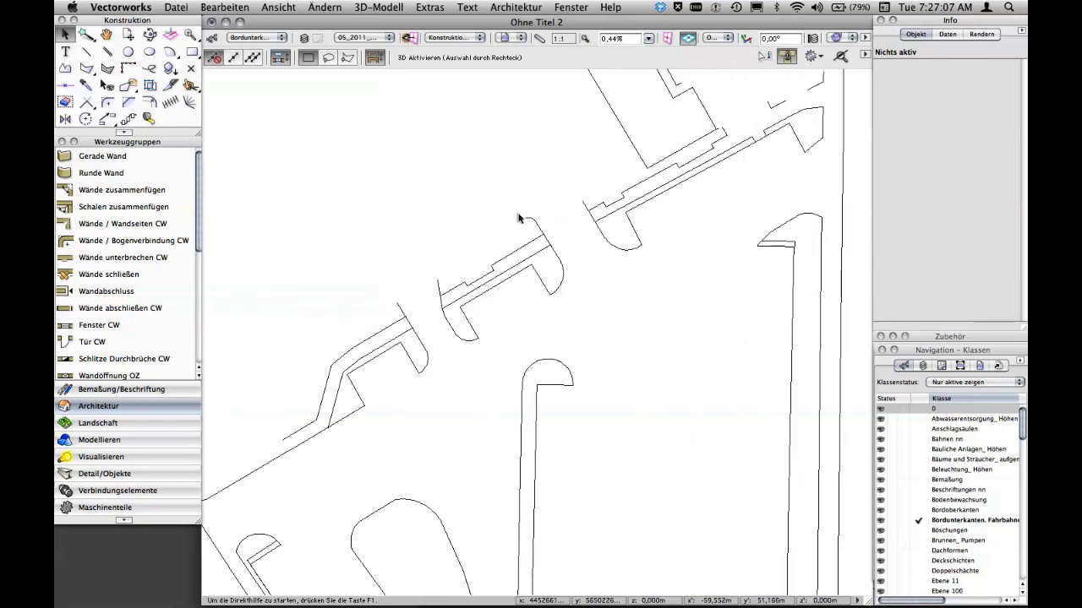
- Briefly tilt the kerb lines into a 3D perspective, then return to top plan view
{"action": "scroll", "coordinate": [550, 309], "scroll_direction": "up", "scroll_amount": 2}
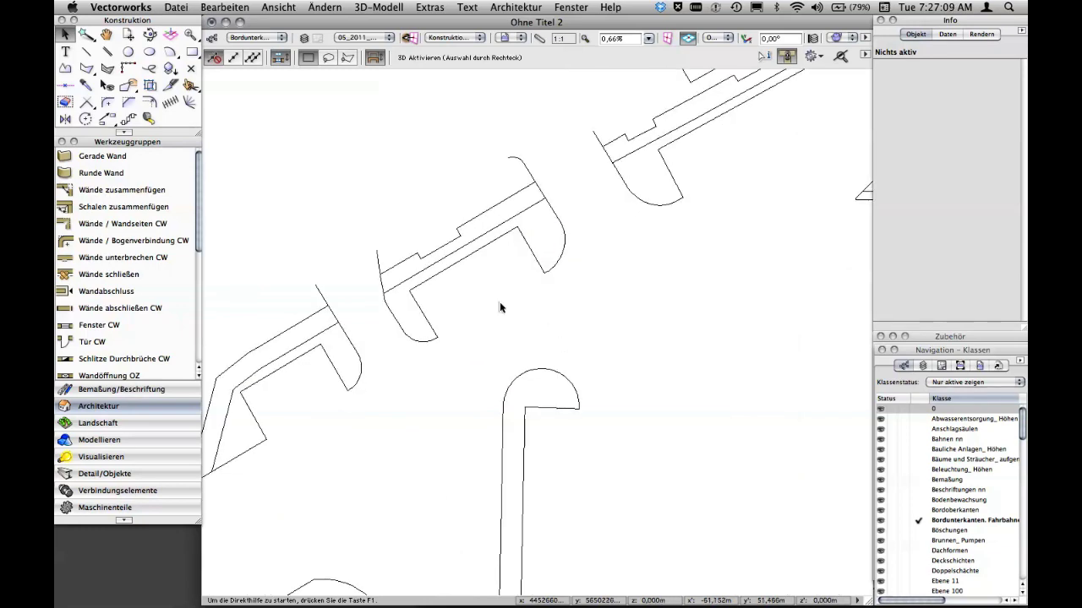
{"action": "middle_click_drag", "start_coordinate": [751, 289], "coordinate": [660, 209], "text": "shift"}
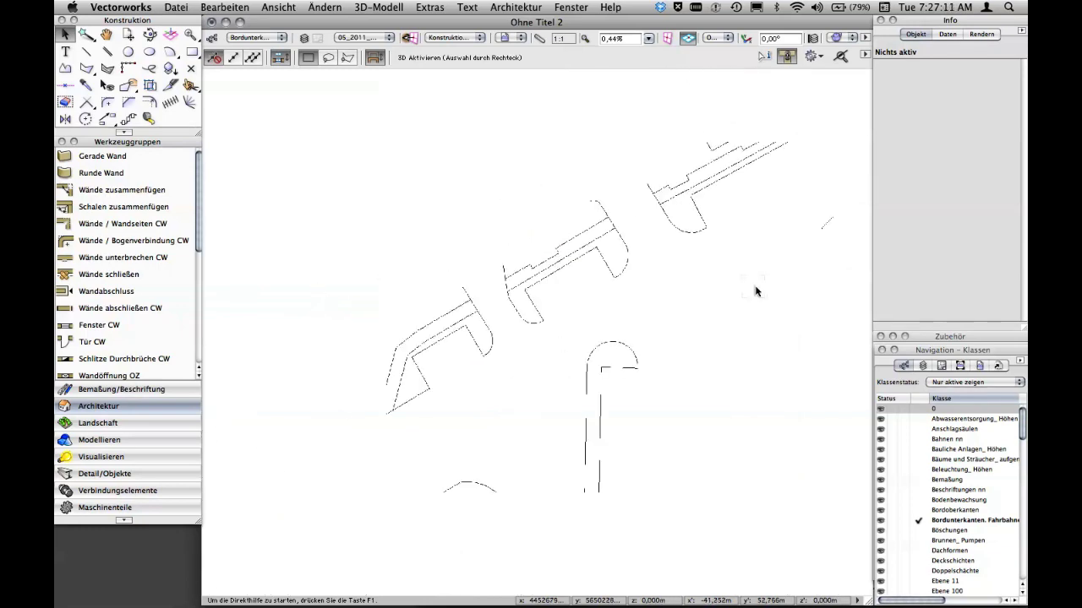
{"action": "key", "text": "F5"}
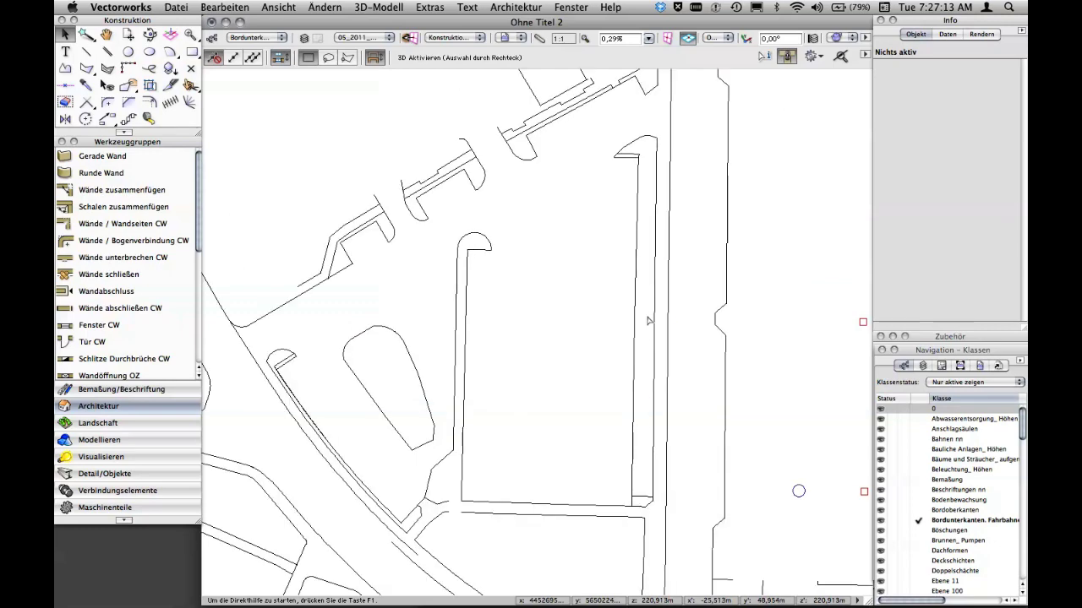
- Zoom out and pan until the whole Bordunterkanten plan is centred in the window
{"action": "middle_click_drag", "start_coordinate": [628, 405], "coordinate": [654, 304]}
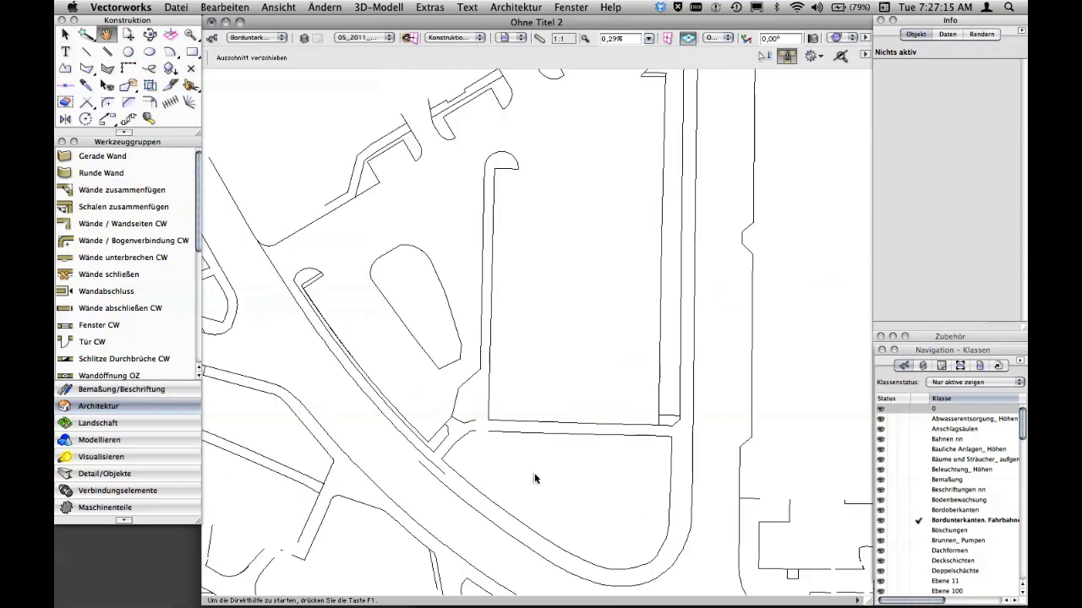
{"action": "scroll", "coordinate": [476, 441], "scroll_direction": "up", "scroll_amount": 2}
{"action": "scroll", "coordinate": [476, 441], "scroll_direction": "up", "scroll_amount": 2}
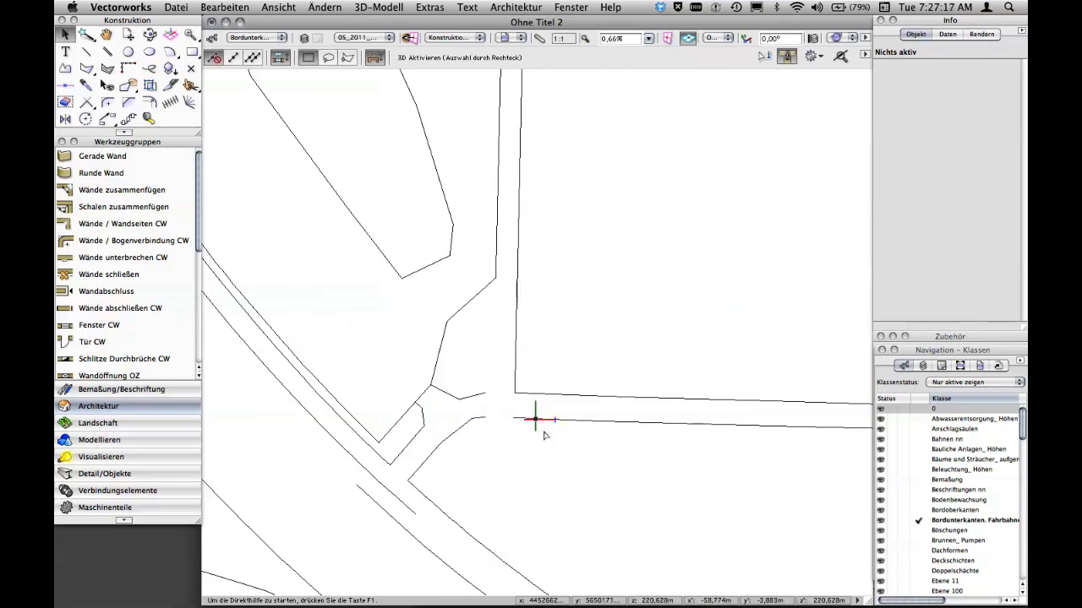
{"action": "scroll", "coordinate": [499, 427], "scroll_direction": "up", "scroll_amount": 4}
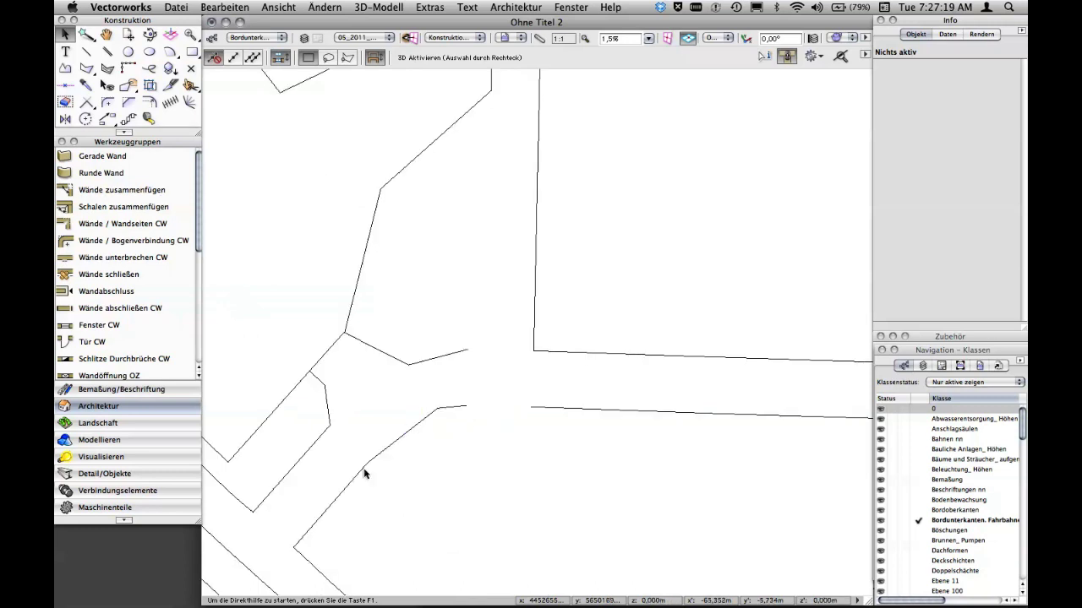
{"action": "scroll", "coordinate": [470, 336], "scroll_direction": "down", "scroll_amount": 2}
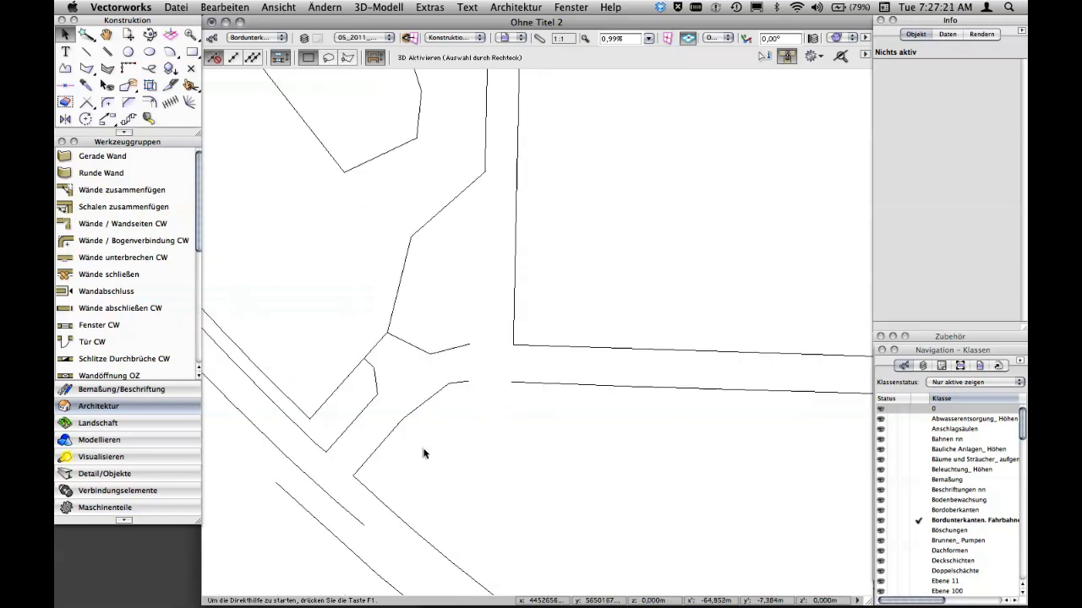
{"action": "middle_click_drag", "start_coordinate": [410, 473], "coordinate": [575, 365]}
{"action": "scroll", "coordinate": [564, 440], "scroll_direction": "down", "scroll_amount": 5}
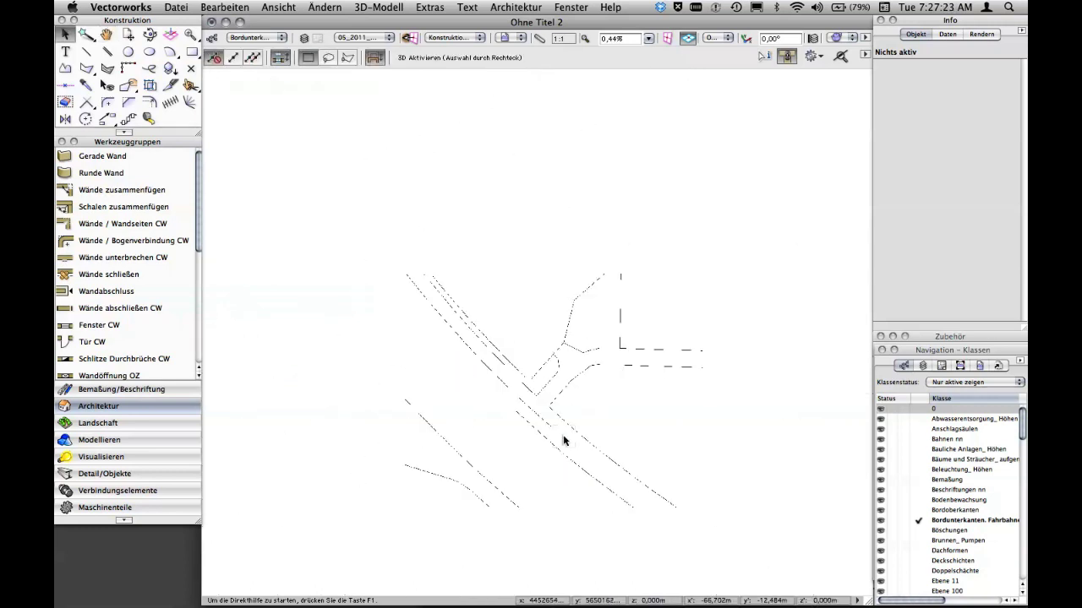
{"action": "scroll", "coordinate": [703, 423], "scroll_direction": "down", "scroll_amount": 4}
{"action": "scroll", "coordinate": [703, 427], "scroll_direction": "up", "scroll_amount": 3}
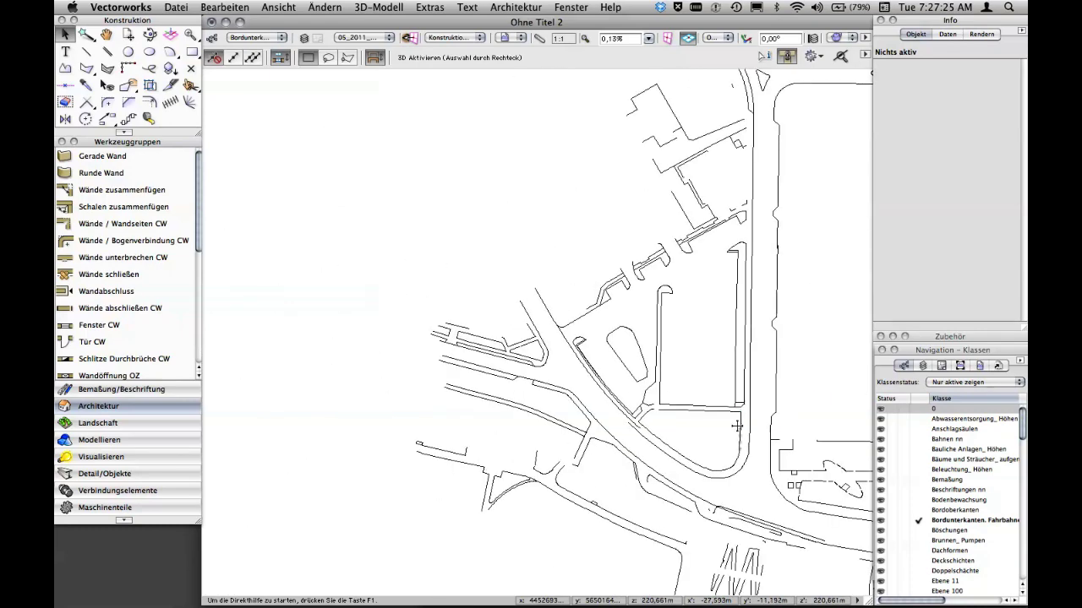
{"action": "scroll", "coordinate": [689, 351], "scroll_direction": "down", "scroll_amount": 4}
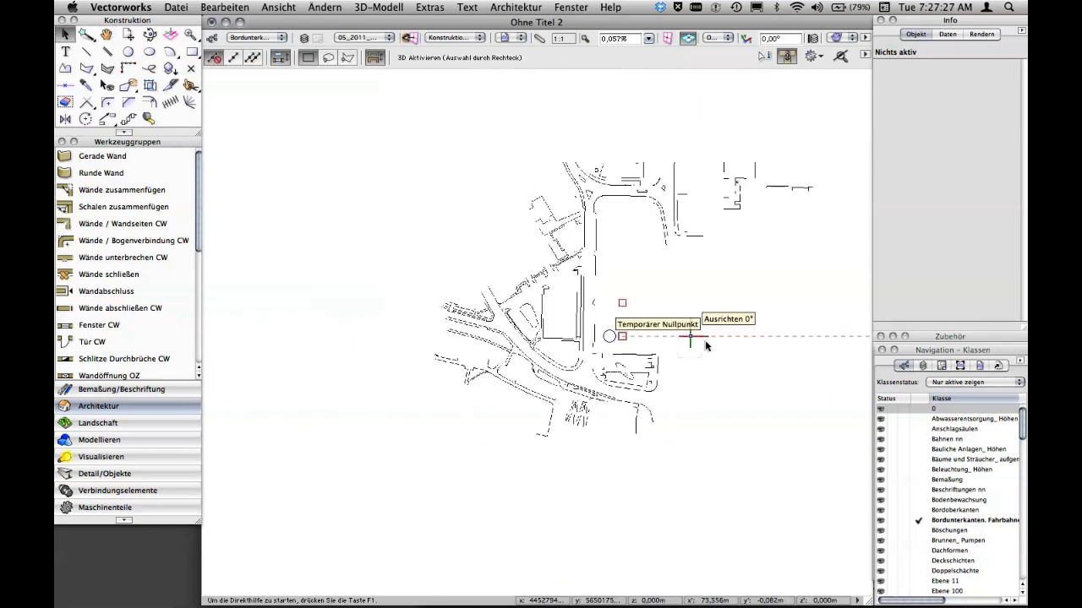
{"action": "scroll", "coordinate": [704, 340], "scroll_direction": "down", "scroll_amount": 2}
{"action": "middle_click_drag", "start_coordinate": [621, 341], "coordinate": [662, 321]}
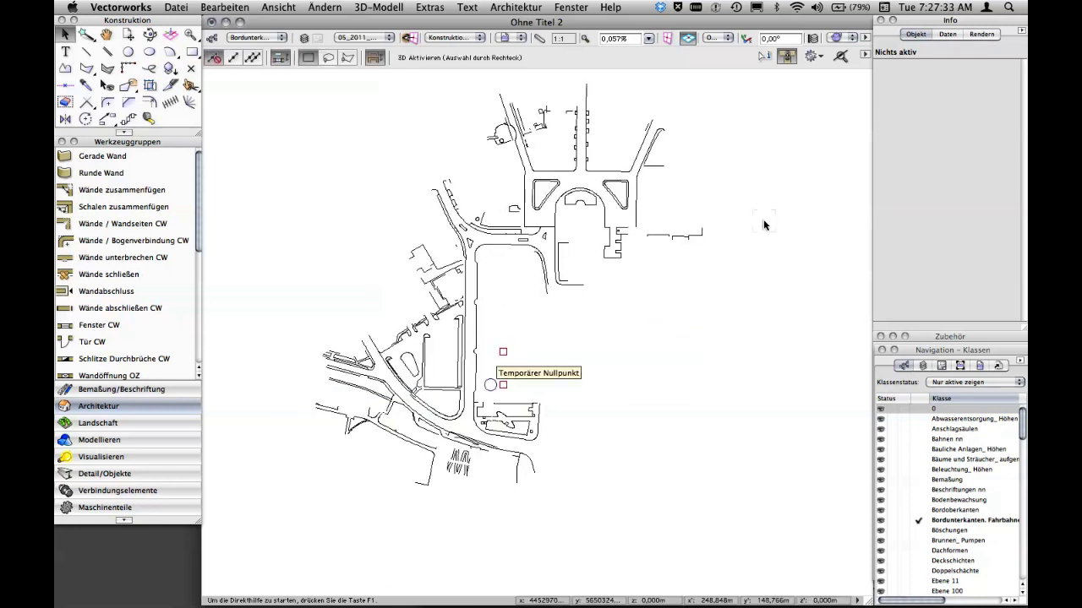
{"action": "scroll", "coordinate": [763, 219], "scroll_direction": "down", "scroll_amount": 2}
{"action": "middle_click_drag", "start_coordinate": [770, 217], "coordinate": [733, 242]}
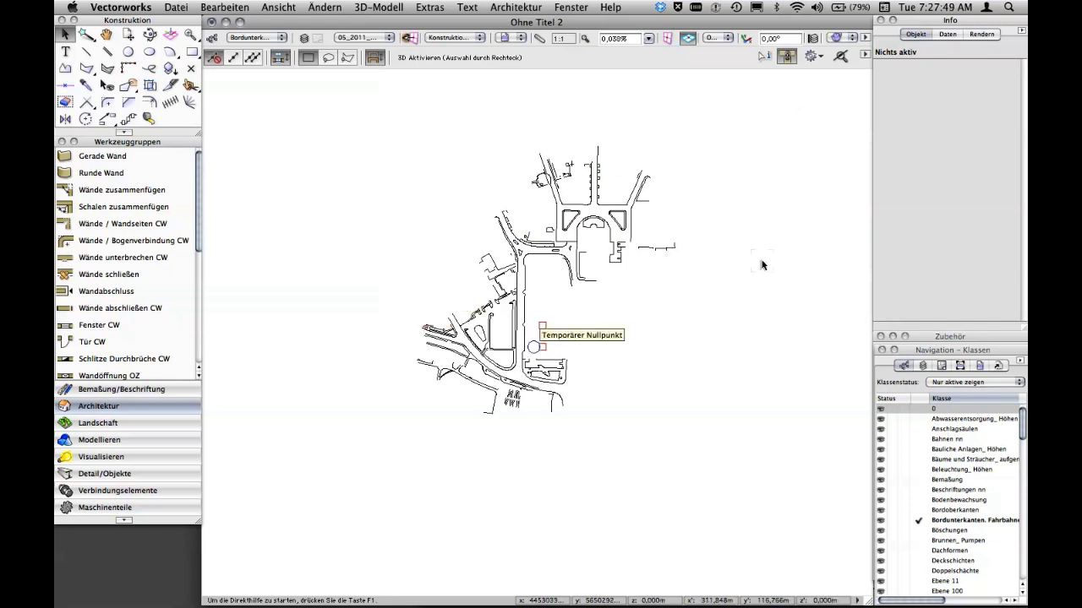
- Step through the Dachformen, Ebene 100–300, Elektroeinbauten and cadastral parcel classes
{"action": "key", "text": "super+alt+Down"}
{"action": "key", "text": "super+alt+Down"}
{"action": "key", "text": "super+alt+Down"}
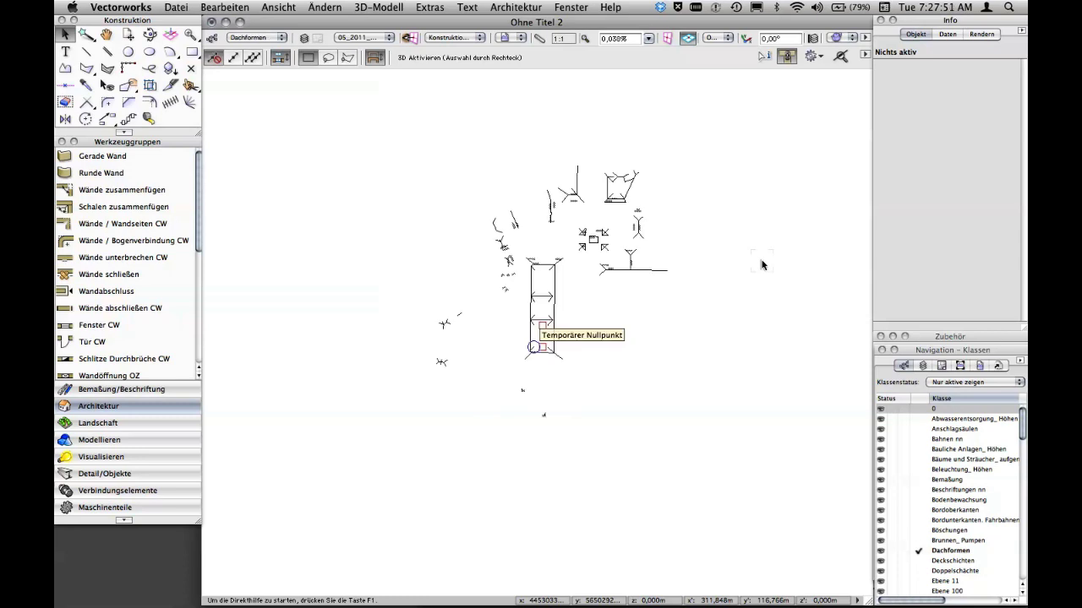
{"action": "key", "text": "super+alt+Down"}
{"action": "key", "text": "super+alt+Down"}
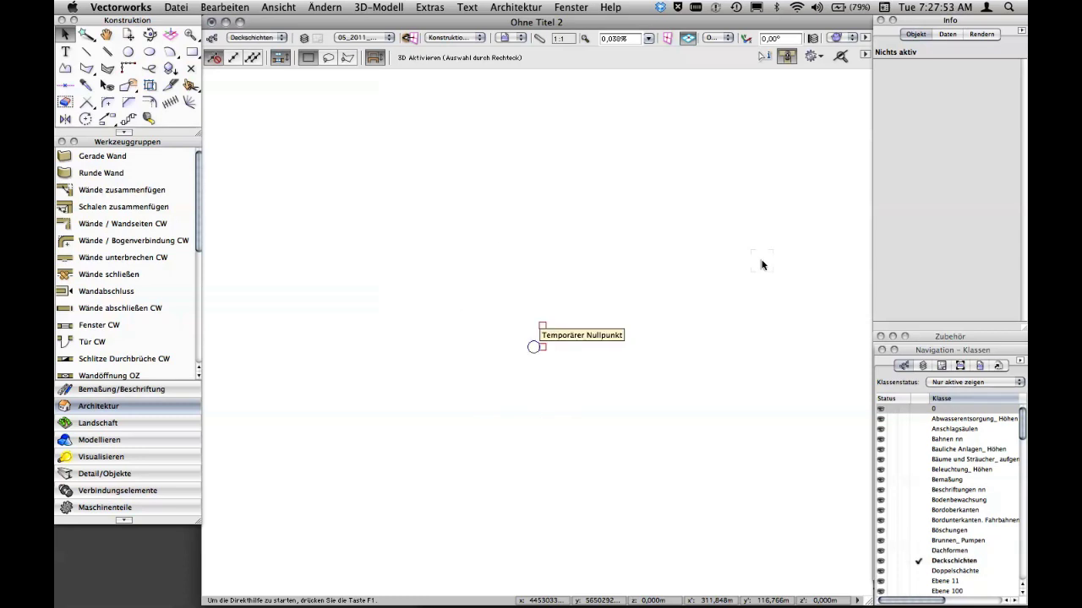
{"action": "key", "text": "super+alt+Down"}
{"action": "key", "text": "super+alt+Down"}
{"action": "key", "text": "super+alt+Down"}
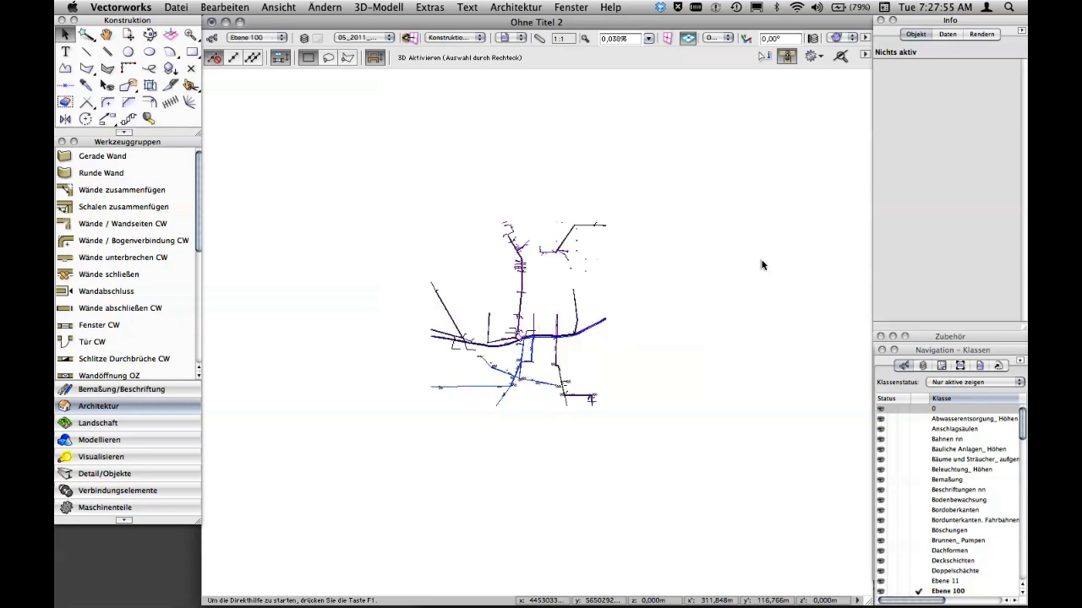
{"action": "key", "text": "super+alt+Down"}
{"action": "key", "text": "super+alt+Down"}
{"action": "key", "text": "super+alt+Down"}
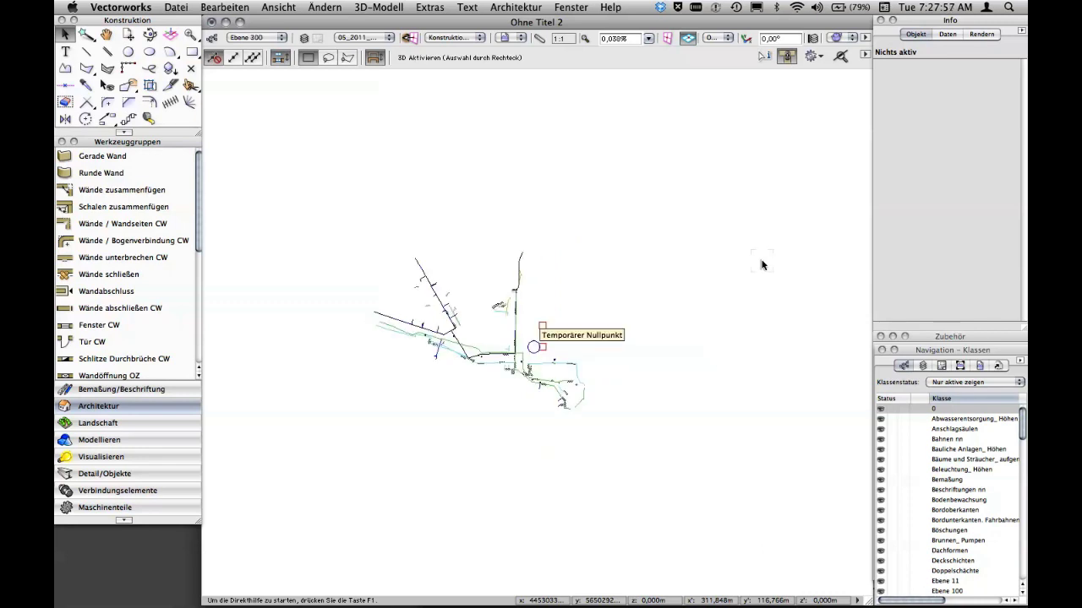
{"action": "key", "text": "super+alt+Down"}
{"action": "key", "text": "super+alt+Down"}
{"action": "key", "text": "super+alt+Down"}
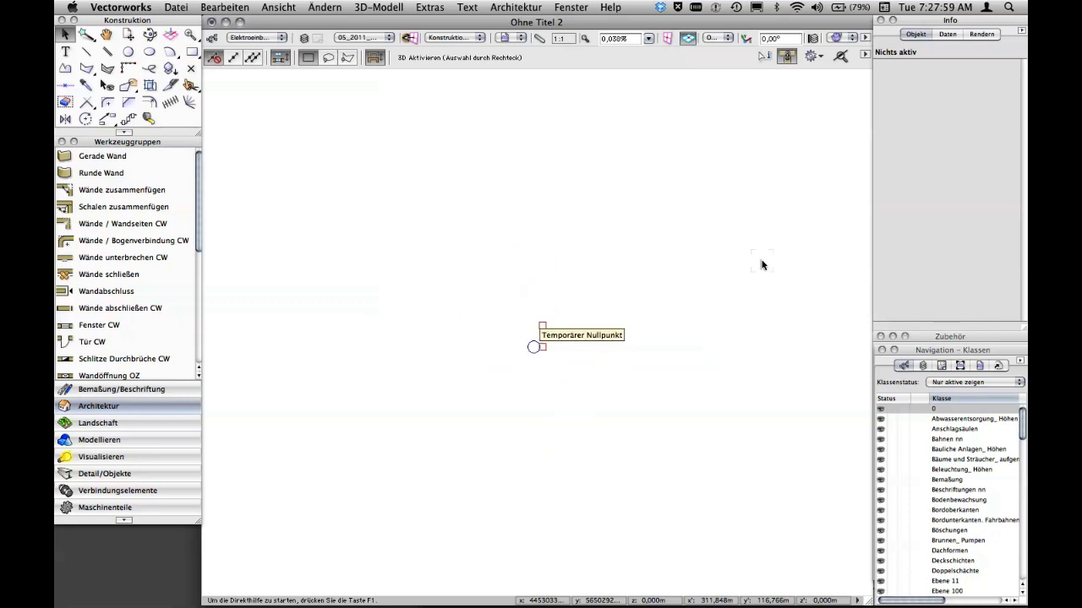
{"action": "key", "text": "super+alt+Down"}
{"action": "key", "text": "super+alt+Down"}
{"action": "key", "text": "super+alt+Down"}
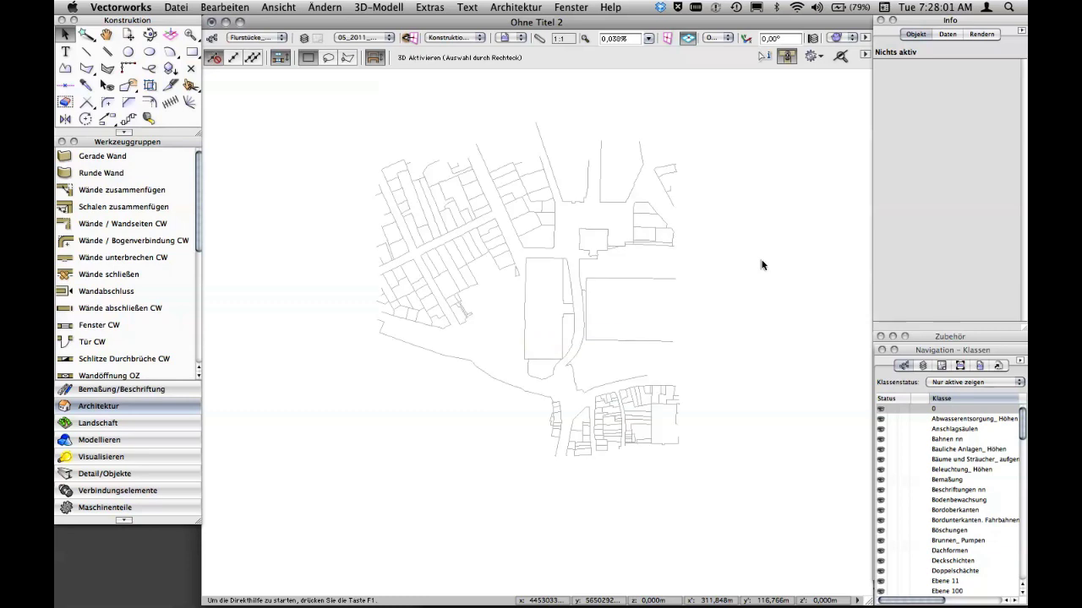
{"action": "key", "text": "super+alt+Down"}
{"action": "key", "text": "super+alt+Up"}
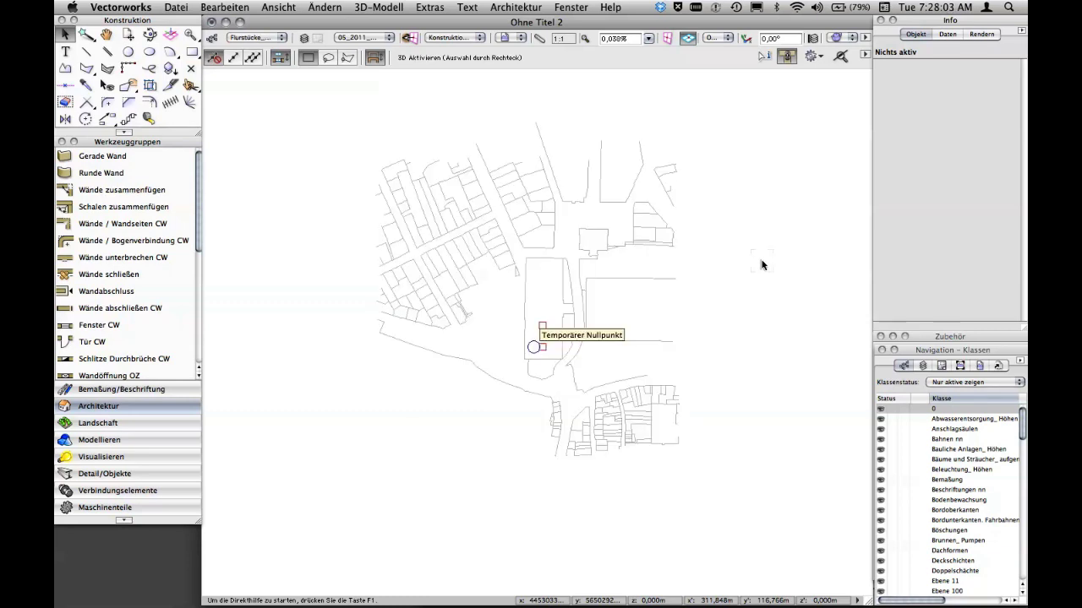
- Continue through the free-text, building entrance, building height, inner-street boundary and Hecken classes
{"action": "key", "text": "super+alt+Down"}
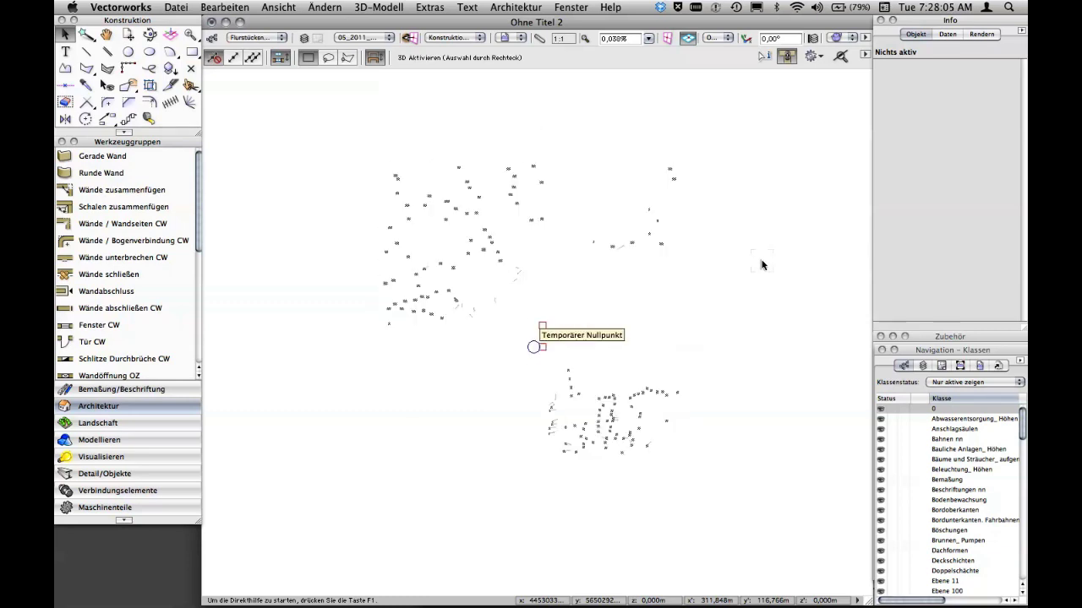
{"action": "key", "text": "super+alt+Down"}
{"action": "key", "text": "super+alt+Down"}
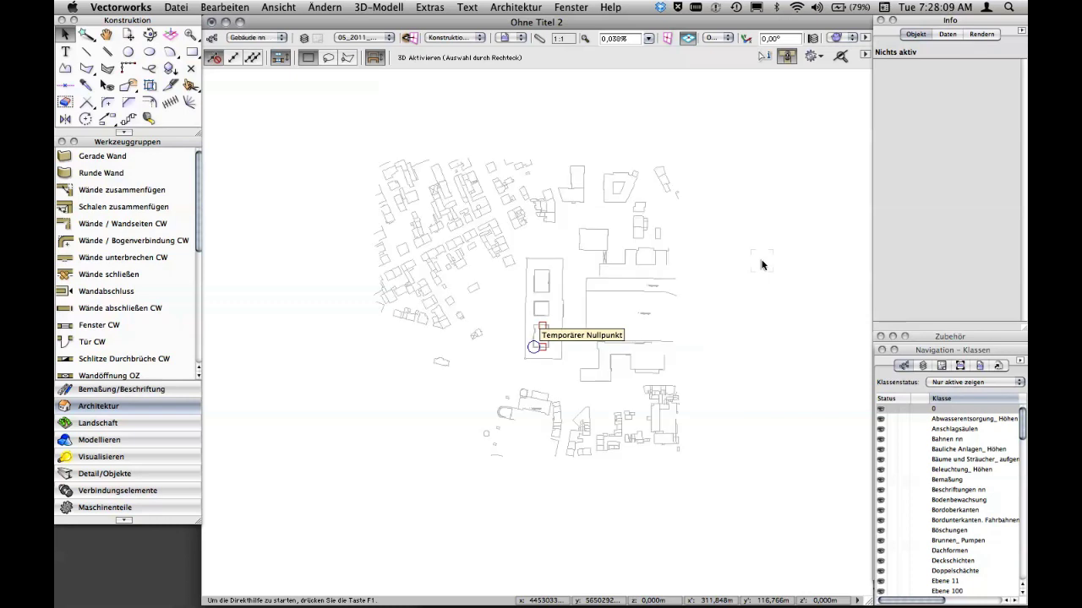
{"action": "key", "text": "super+alt+Down"}
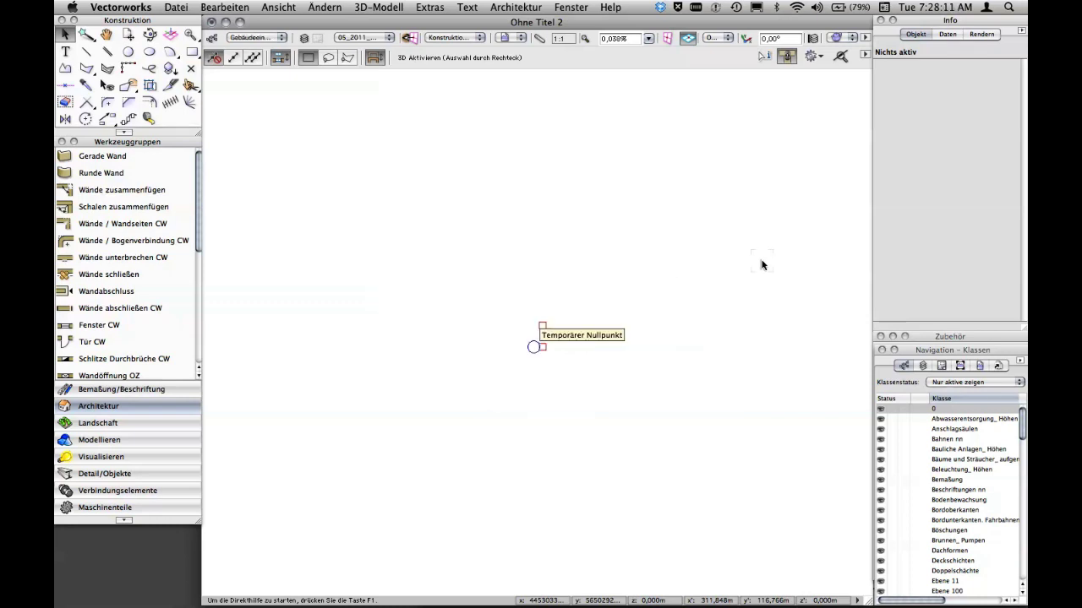
{"action": "key", "text": "super+alt+Down"}
{"action": "key", "text": "super+alt+Down"}
{"action": "key", "text": "super+alt+Down"}
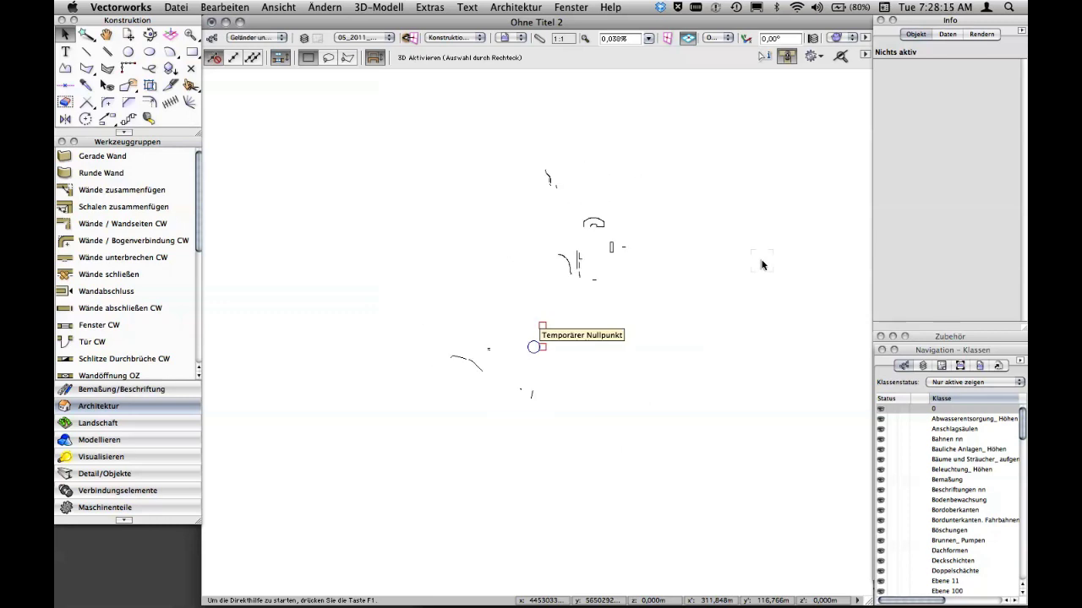
{"action": "key", "text": "super+alt+Down"}
{"action": "key", "text": "super+alt+Down"}
{"action": "key", "text": "super+alt+Down"}
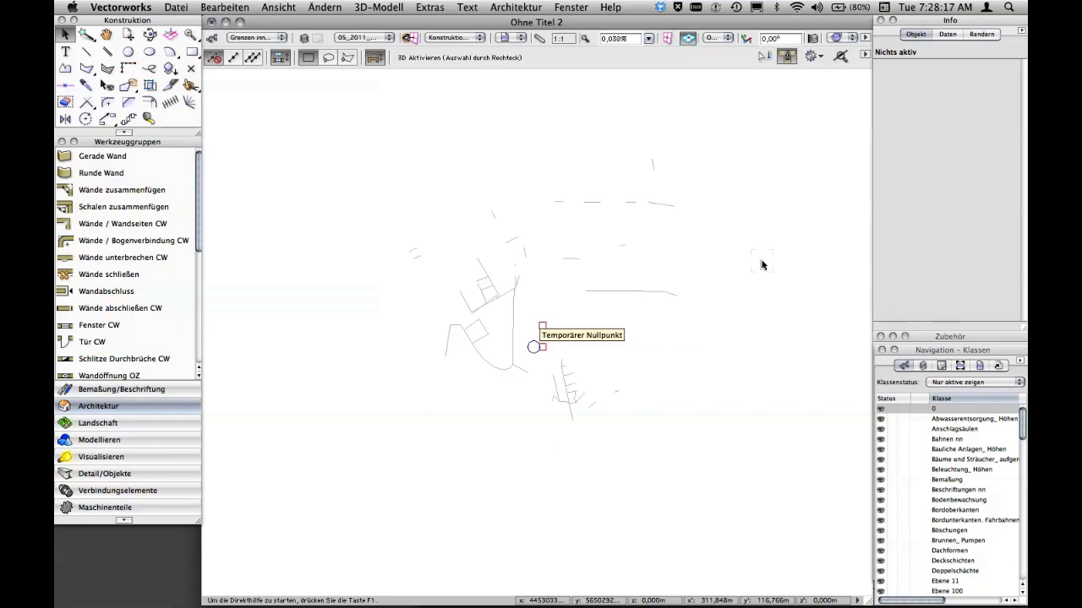
{"action": "key", "text": "super+alt+Down"}
{"action": "key", "text": "super+alt+Down"}
{"action": "key", "text": "super+alt+Down"}
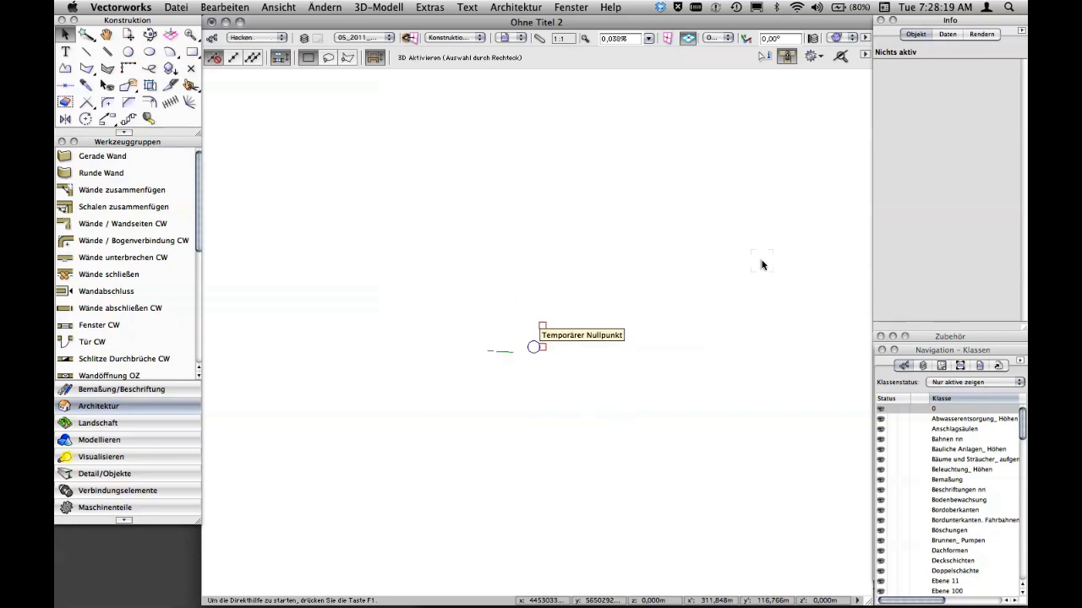
{"action": "key", "text": "super+alt+Down"}
{"action": "key", "text": "super+alt+Down"}
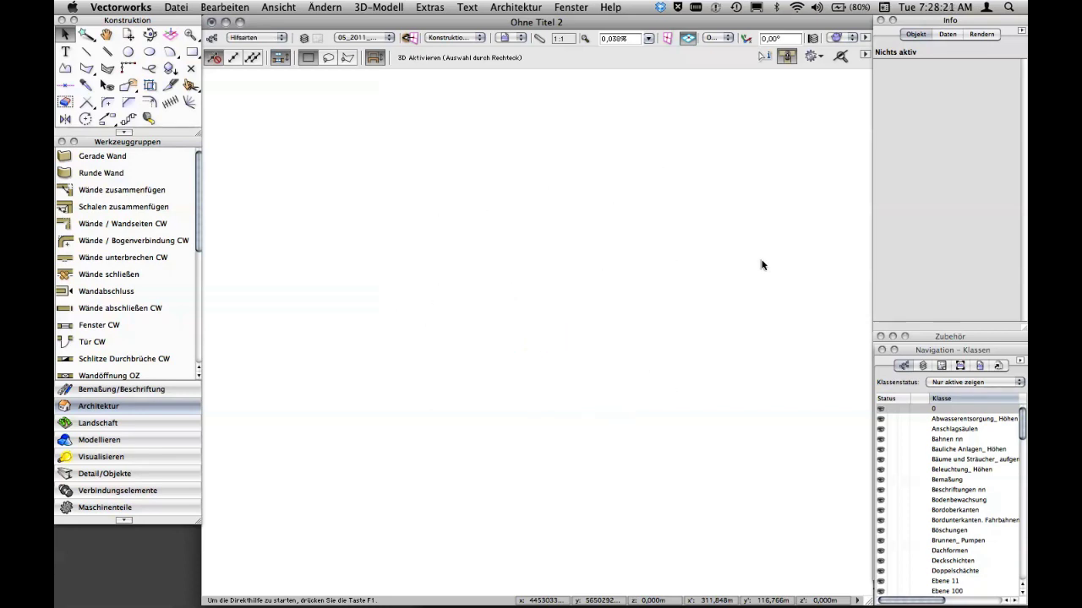
{"action": "key", "text": "super+alt+Down"}
{"action": "key", "text": "super+alt+Down"}
{"action": "key", "text": "super+alt+Down"}
{"action": "key", "text": "super+alt+Down"}
{"action": "key", "text": "super+alt+Down"}
{"action": "key", "text": "super+alt+Down"}
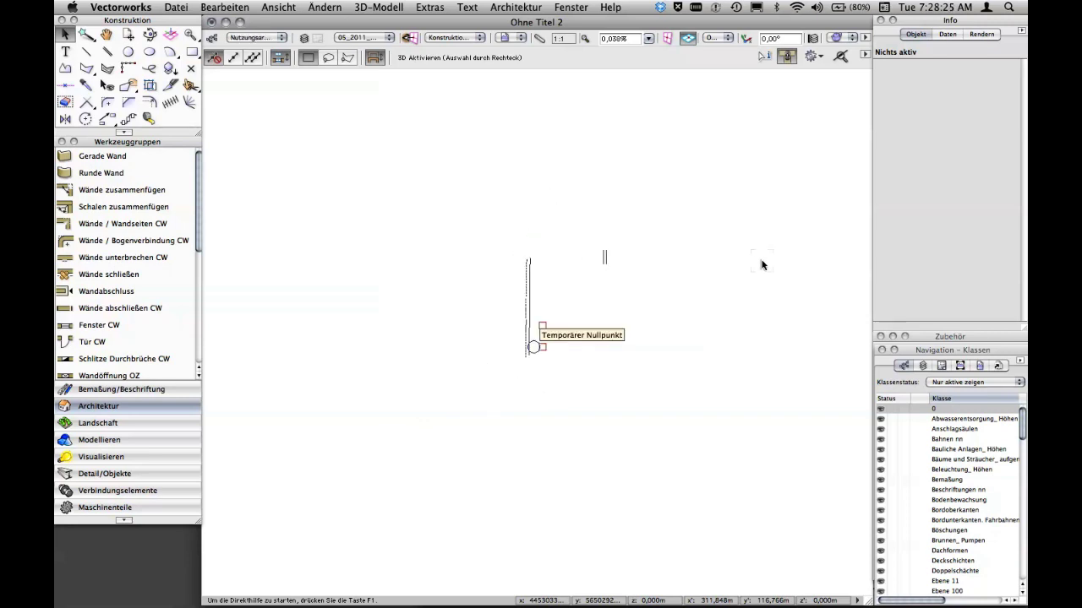
{"action": "key", "text": "super+alt+Down"}
{"action": "key", "text": "super+alt+Down"}
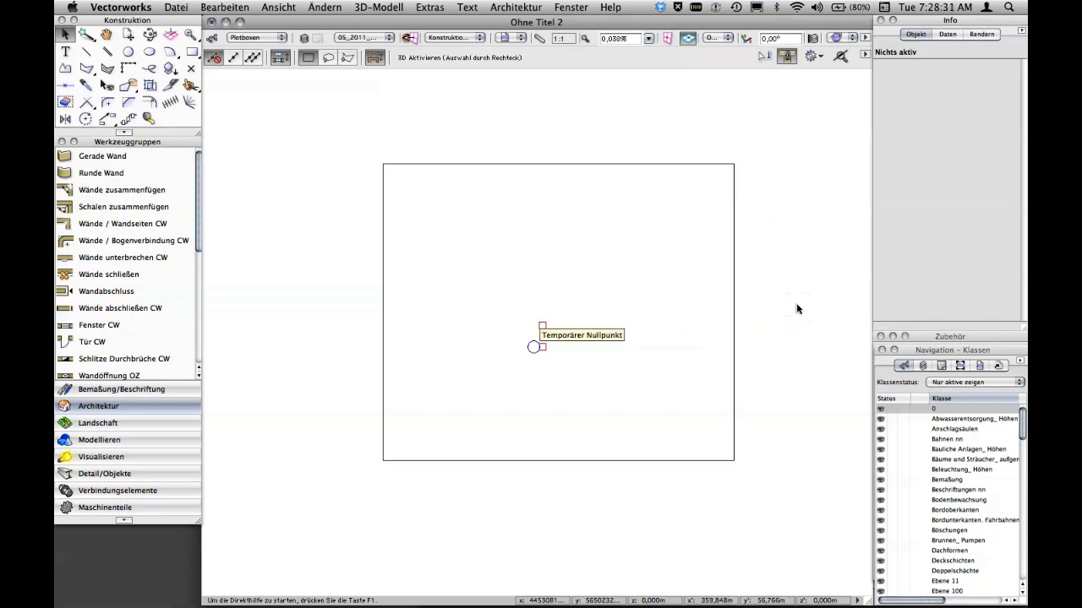
- Reactivate Bordunterkanten. Fahrbahnen, select all 1127 3D polygons and check their class in the Info palette
{"action": "left_click", "coordinate": [919, 521]}
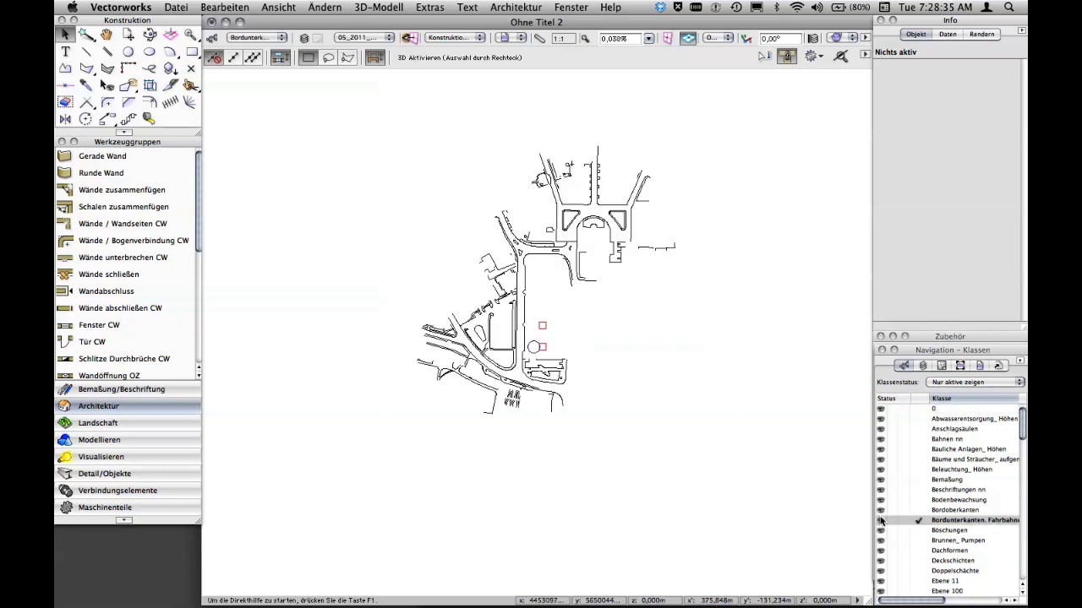
{"action": "key", "text": "ctrl+a"}
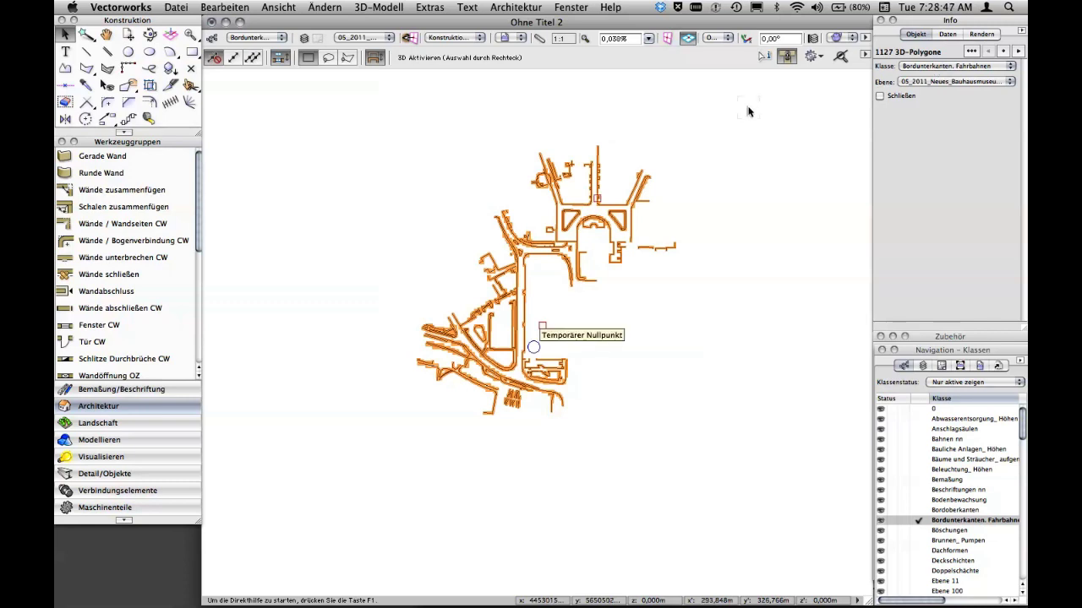
{"action": "left_click", "coordinate": [922, 66]}
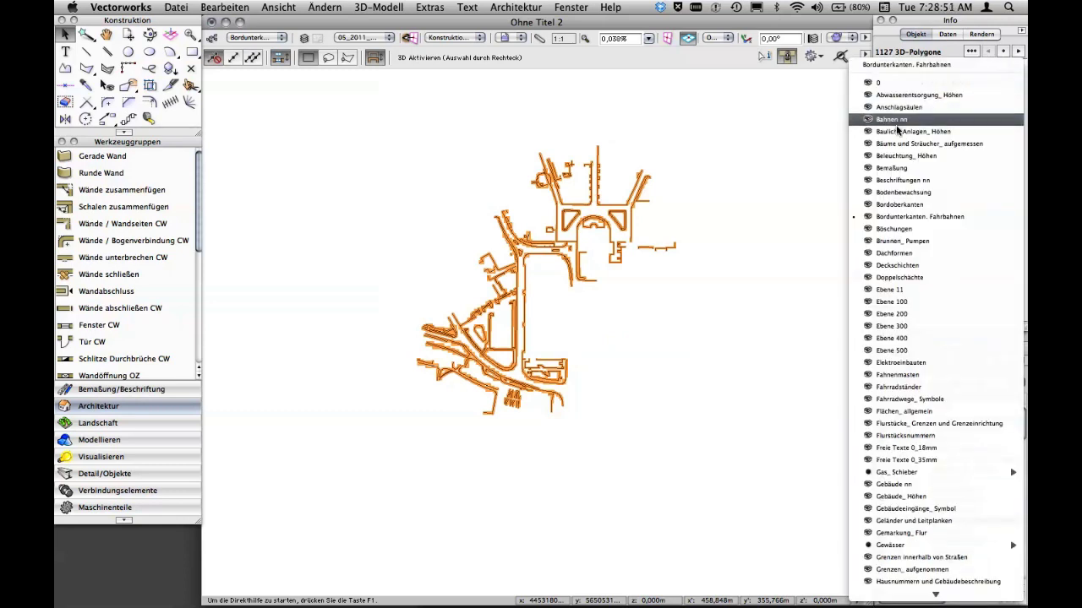
{"action": "left_click", "coordinate": [811, 179]}
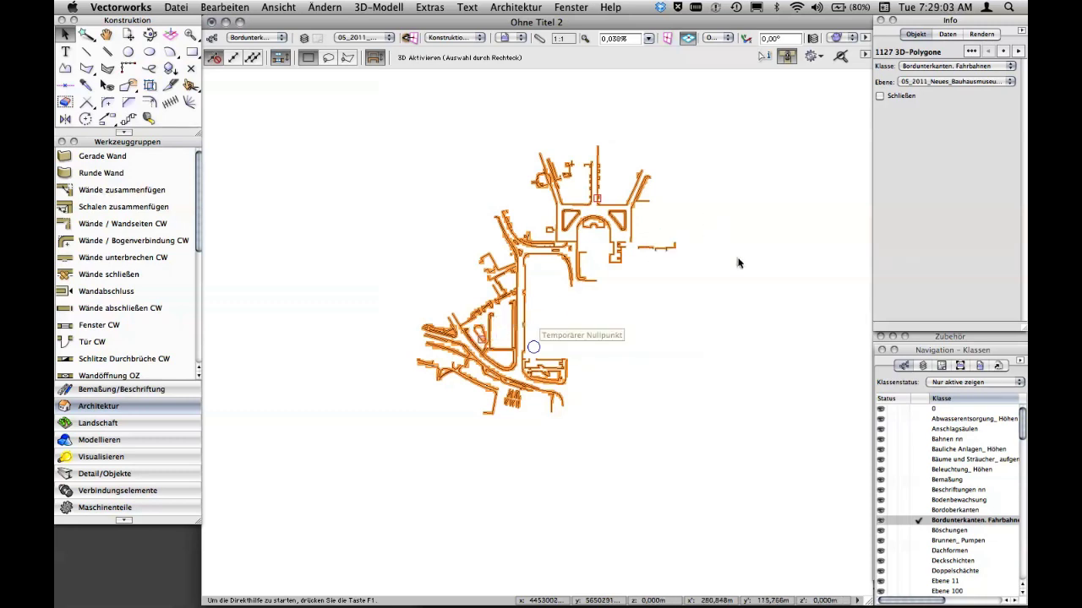
- Set class display to Zeigen, ausrichten und bearbeiten, deselect, and open Extras > Organisation
{"action": "right_click", "coordinate": [752, 141]}
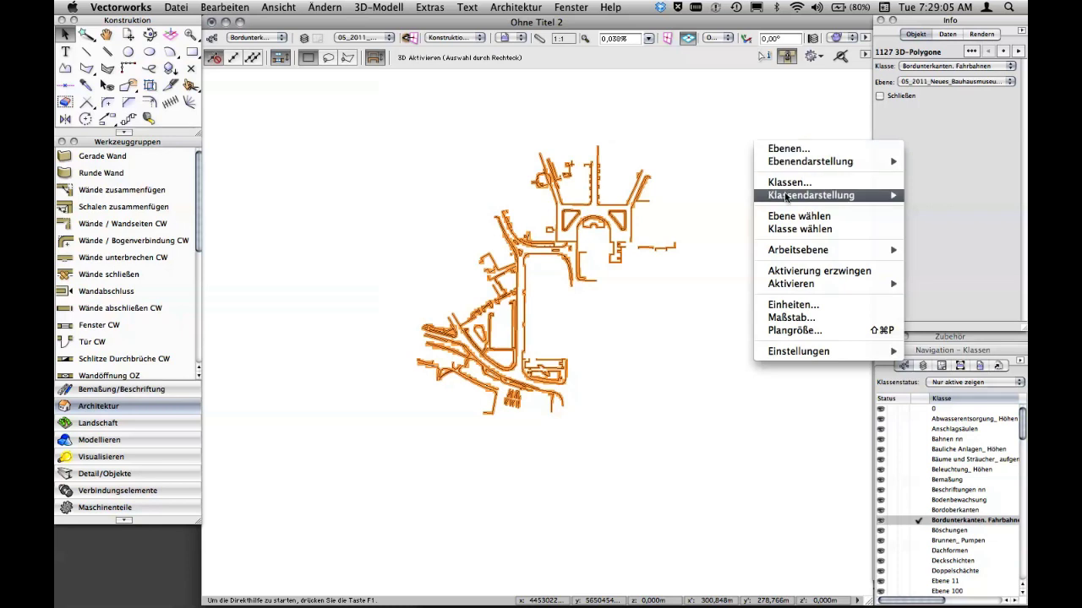
{"action": "mouse_move", "coordinate": [811, 195]}
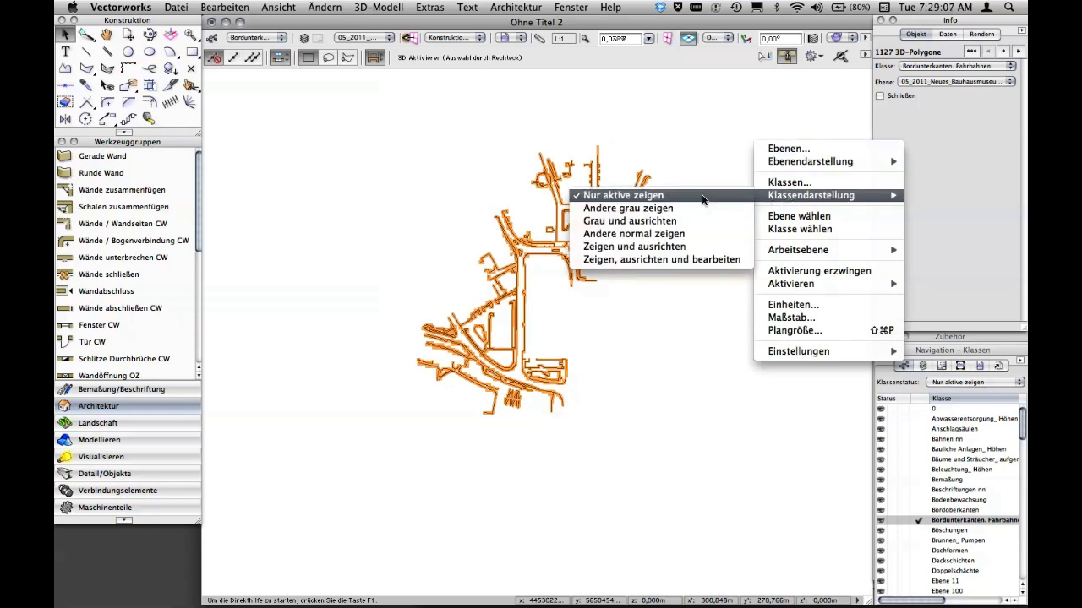
{"action": "left_click", "coordinate": [710, 247]}
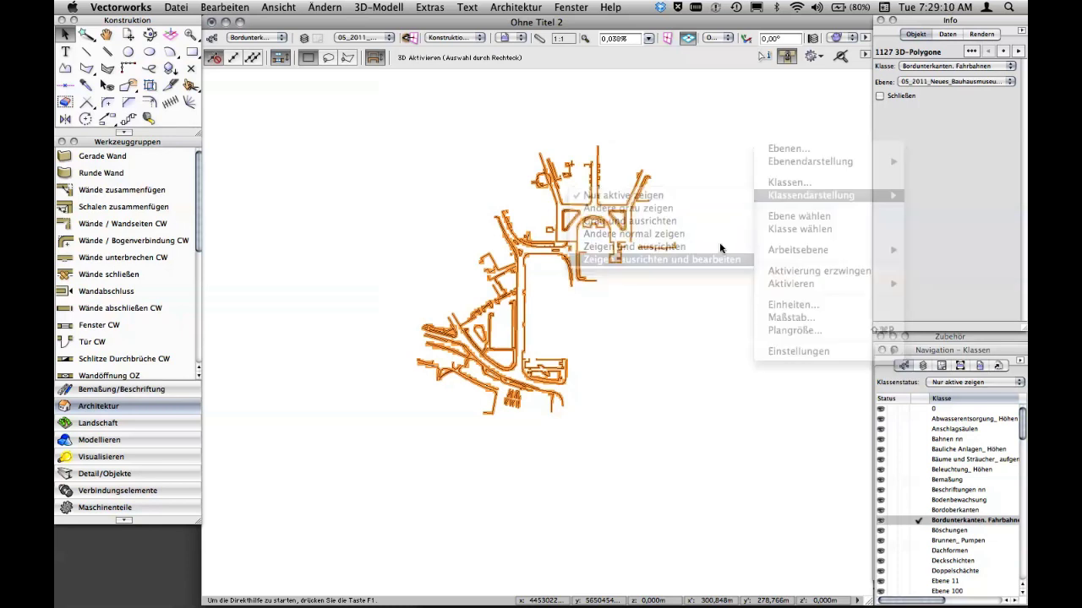
{"action": "left_click", "coordinate": [776, 123]}
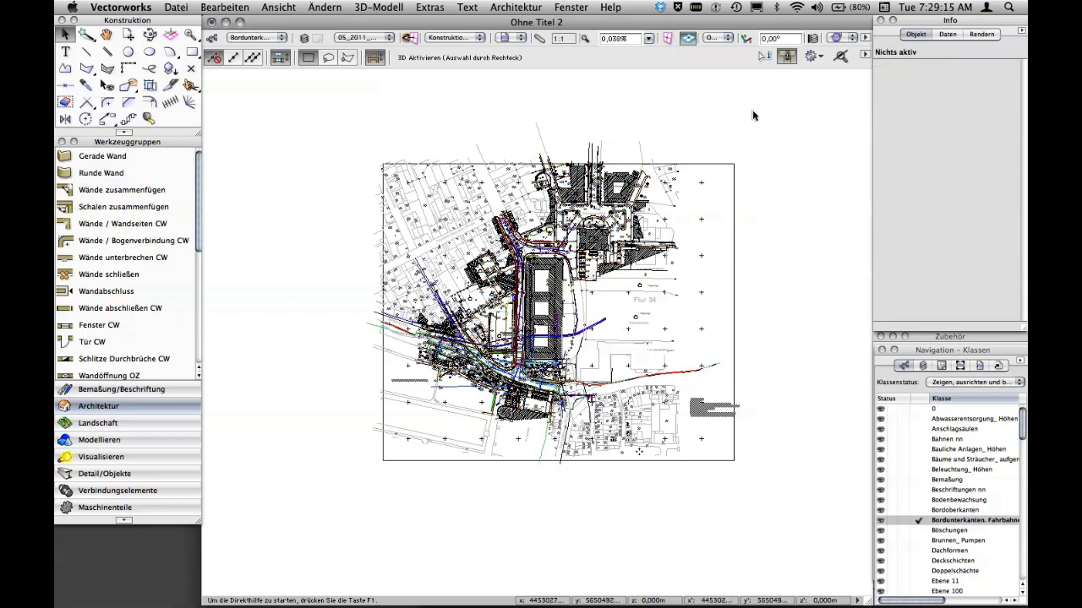
{"action": "left_click", "coordinate": [443, 9]}
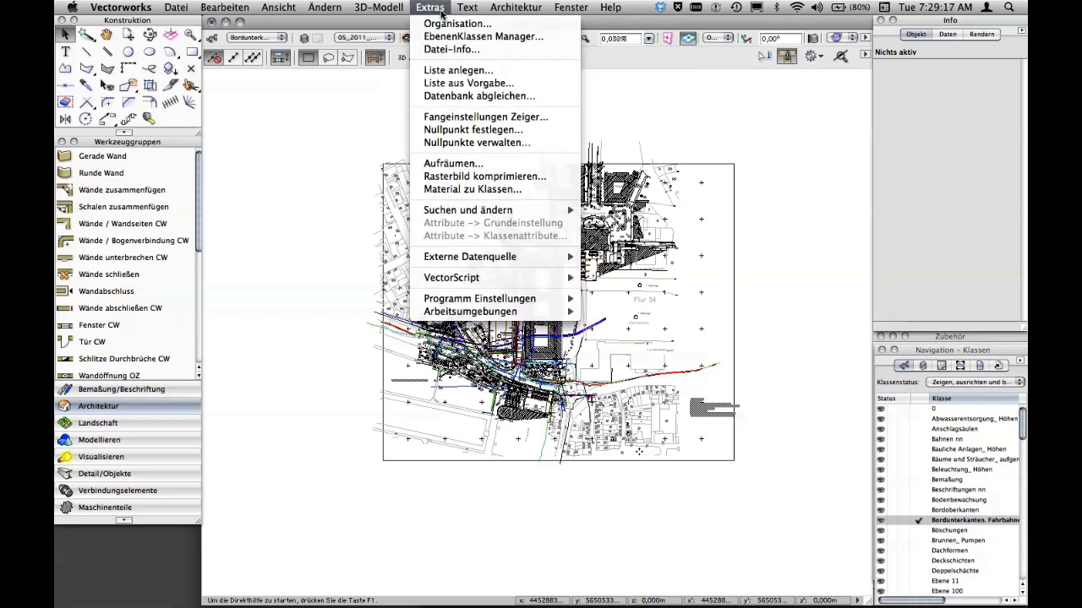
{"action": "left_click", "coordinate": [521, 158]}
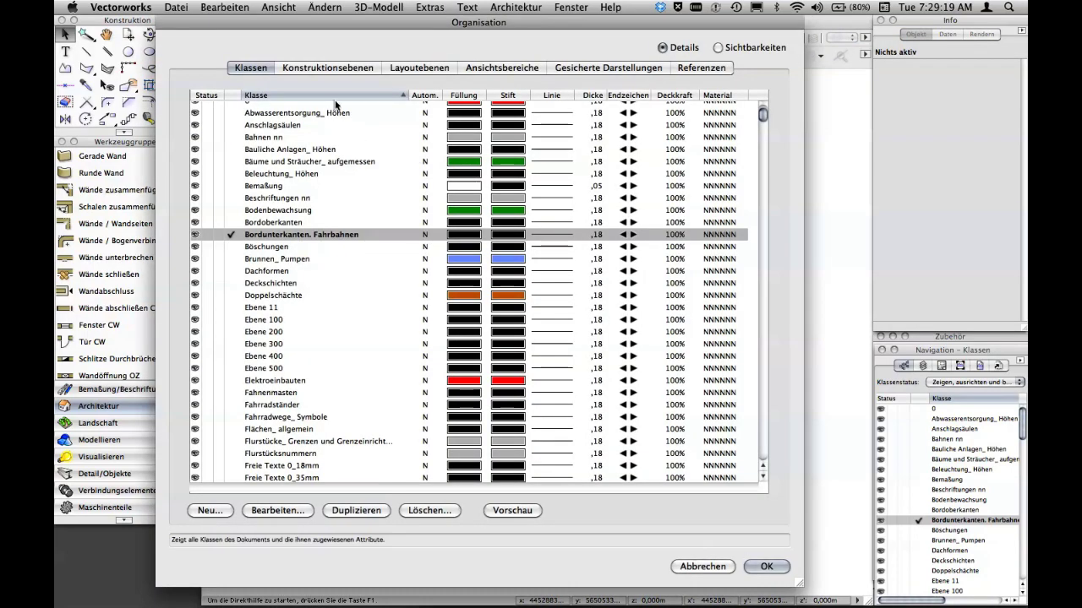
- Create a new class named DWG in the Organisation dialog's Klassen list
{"action": "left_click_drag", "start_coordinate": [766, 136], "coordinate": [797, 108]}
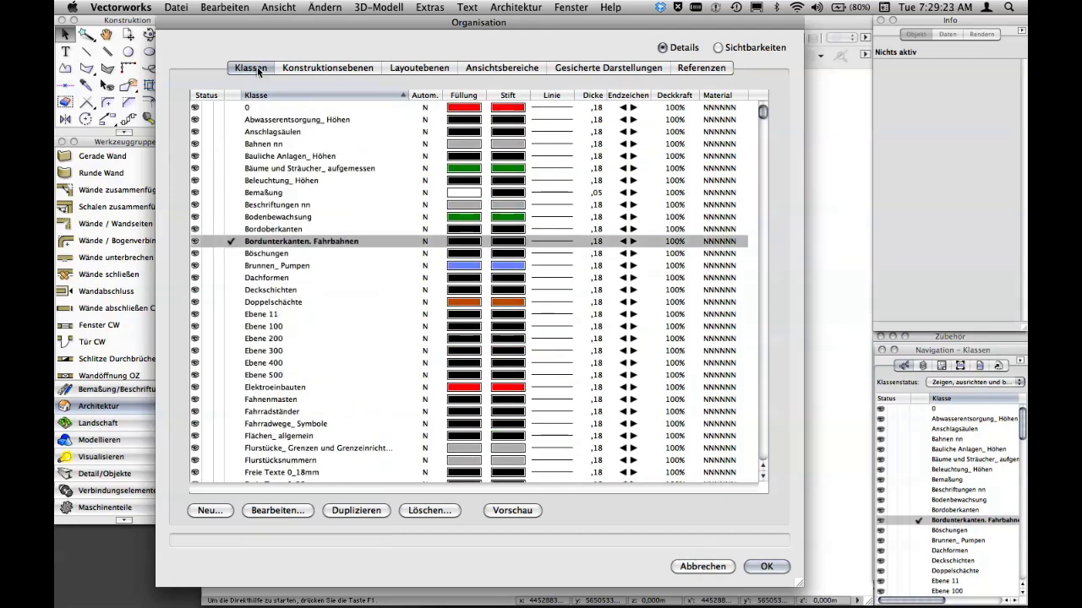
{"action": "left_click", "coordinate": [220, 511]}
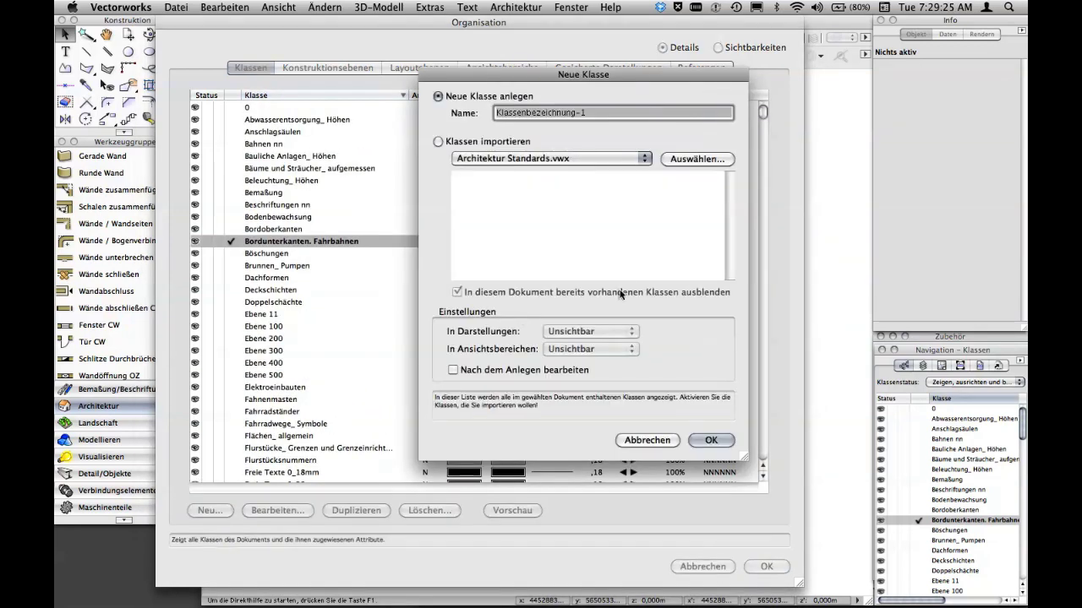
{"action": "type", "text": "D"}
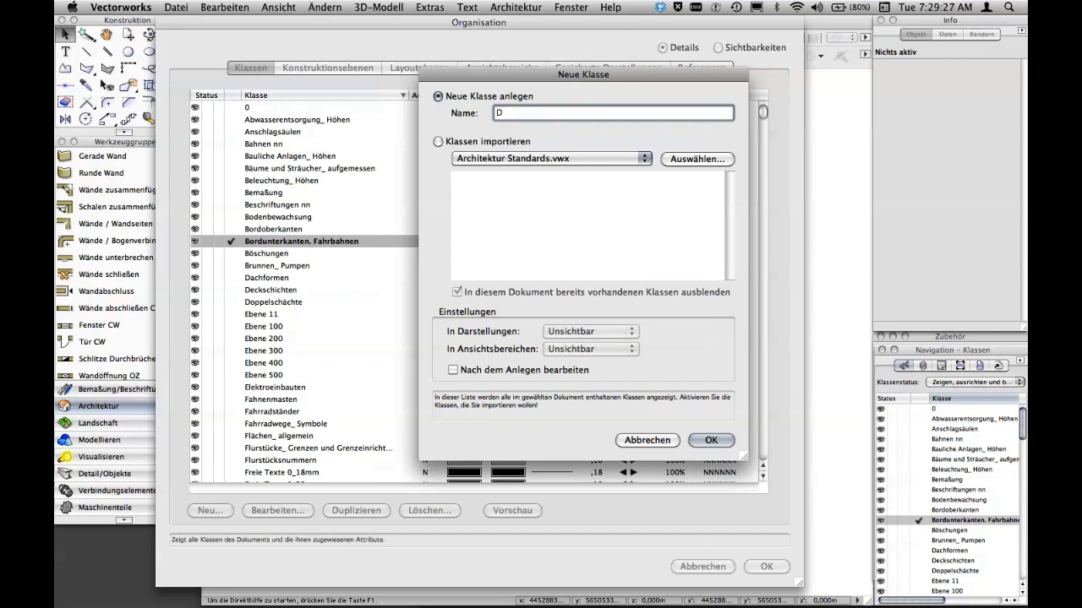
{"action": "type", "text": "WG"}
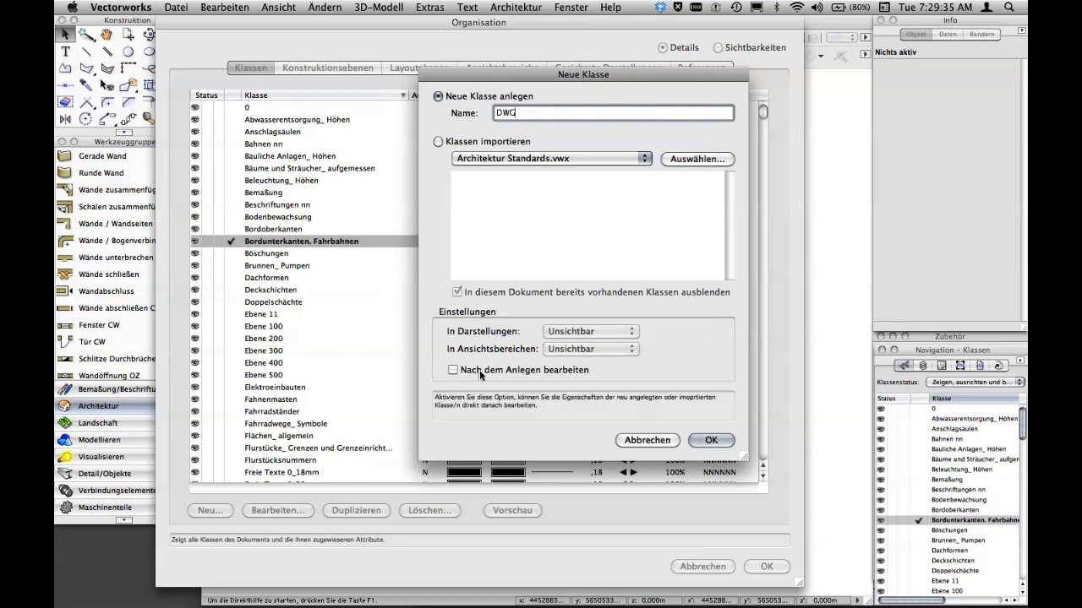
{"action": "left_click", "coordinate": [711, 440]}
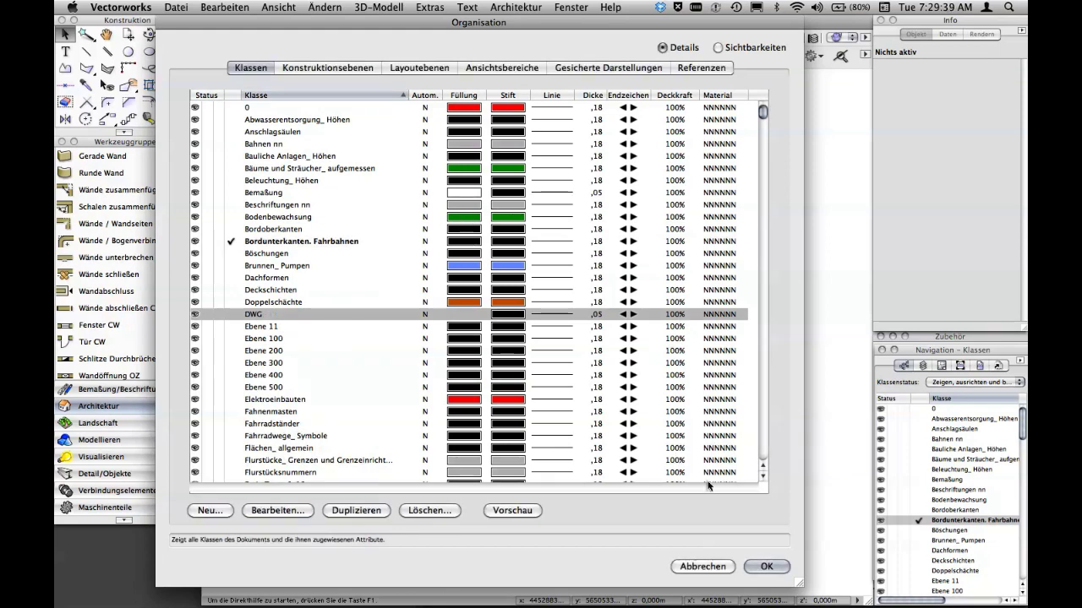
- Assign all 19257 site-plan objects, including grouped sub-objects, to the DWG class, then deselect
{"action": "left_click", "coordinate": [766, 565]}
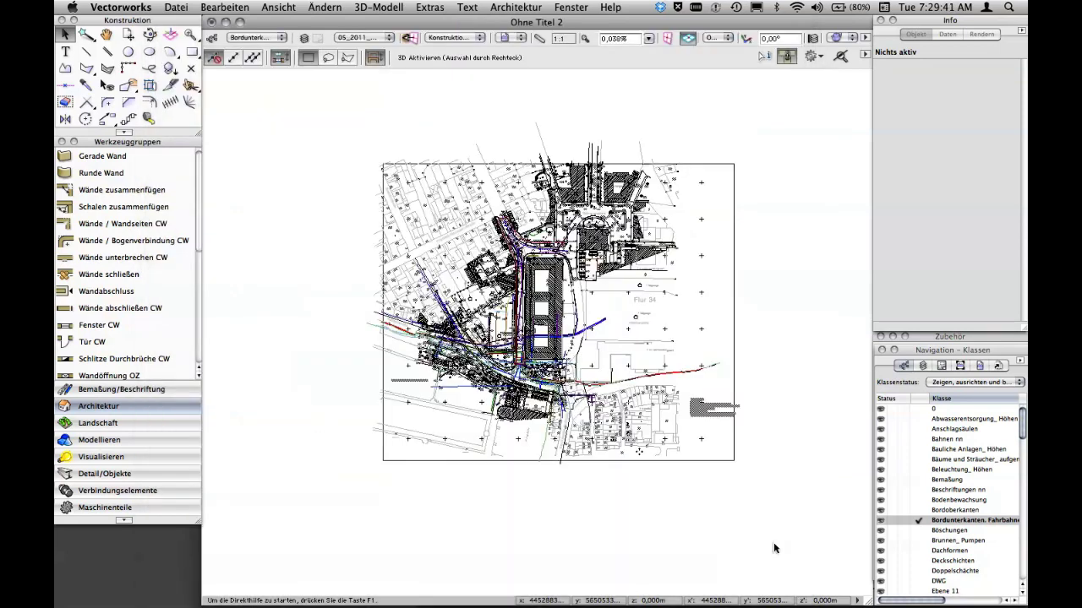
{"action": "key", "text": "super+a"}
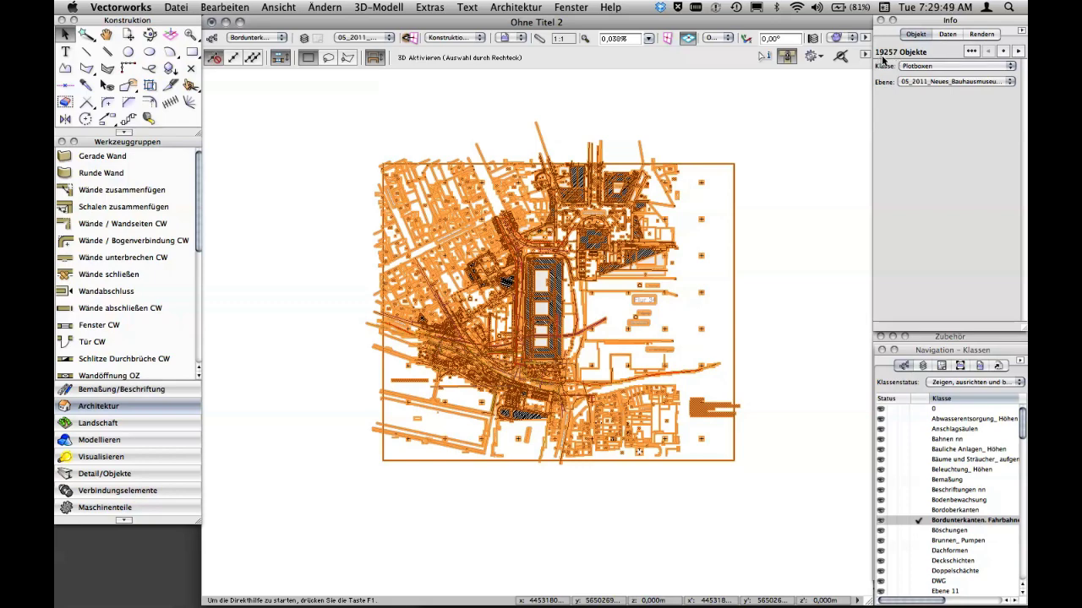
{"action": "left_click", "coordinate": [934, 71]}
{"action": "mouse_move", "coordinate": [890, 557]}
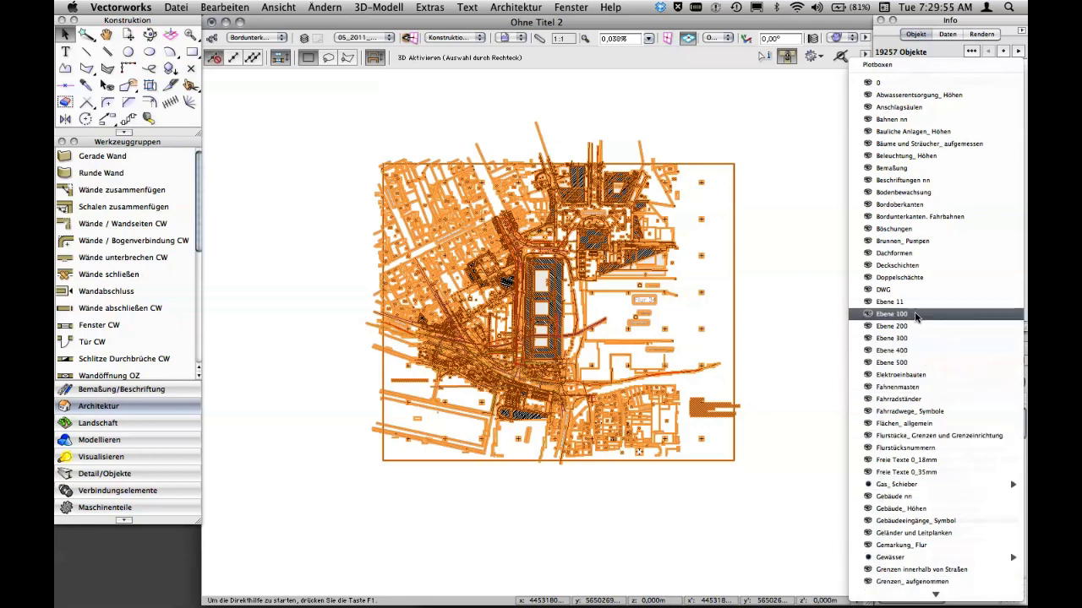
{"action": "left_click", "coordinate": [916, 290]}
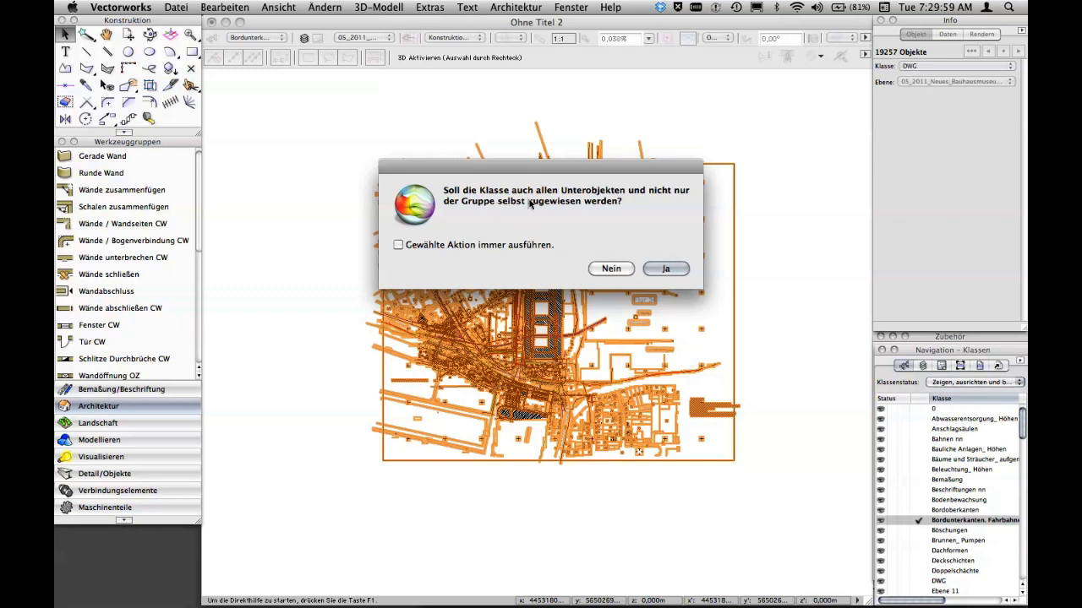
{"action": "left_click", "coordinate": [660, 269]}
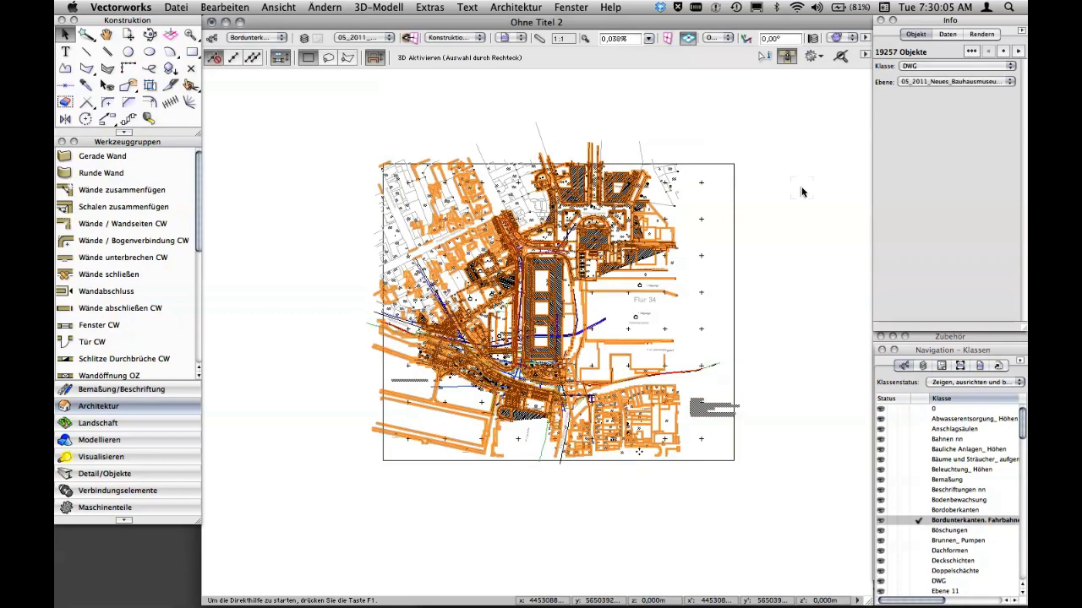
{"action": "left_click", "coordinate": [801, 191]}
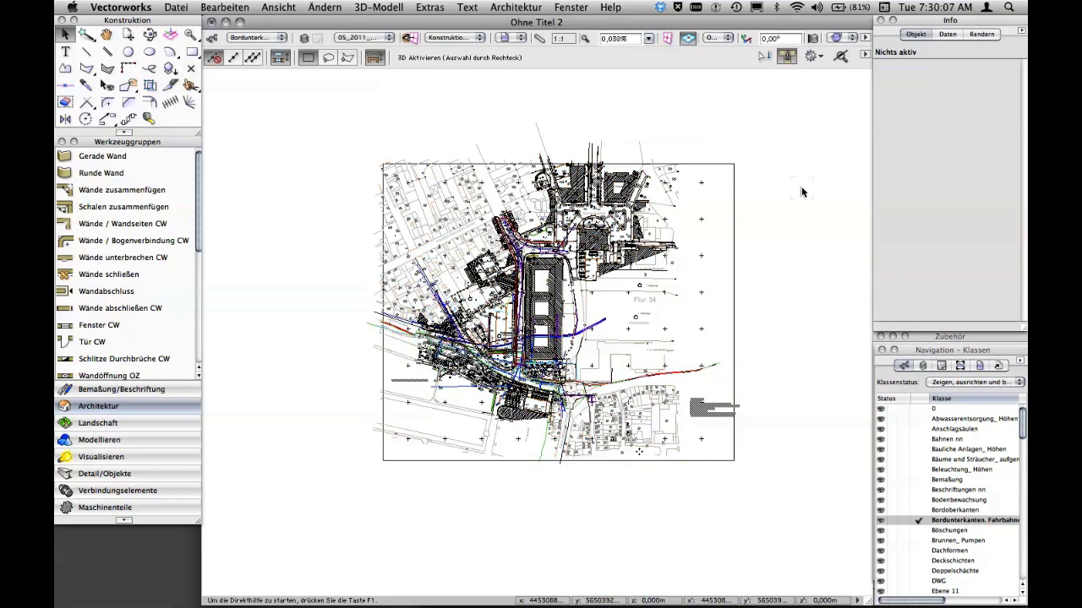
- Make class 0 the active class and select every class in the class organisation list
{"action": "left_click", "coordinate": [921, 409]}
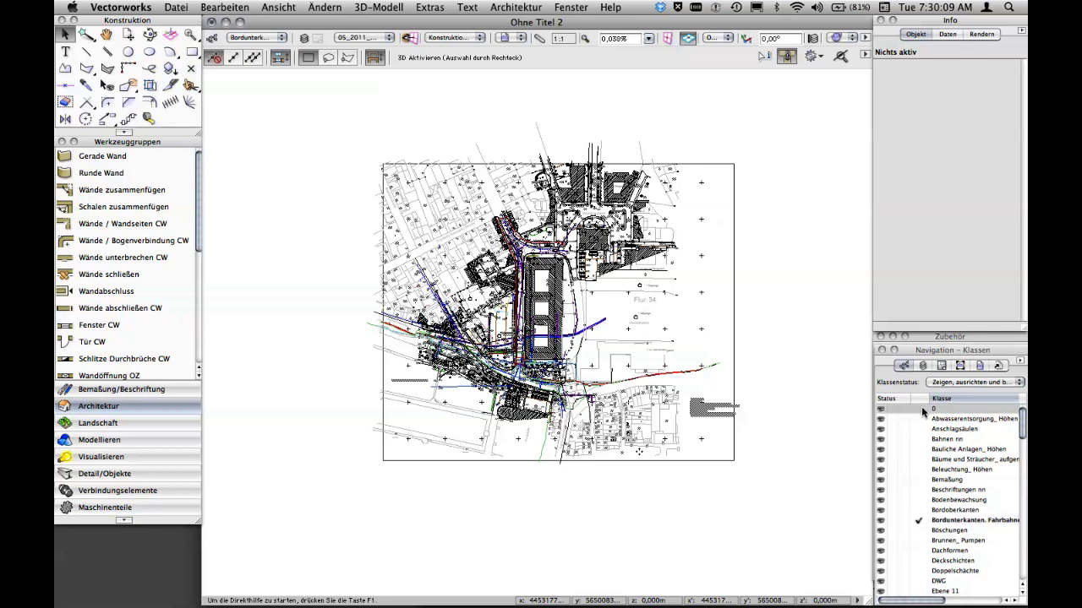
{"action": "left_click", "coordinate": [921, 408]}
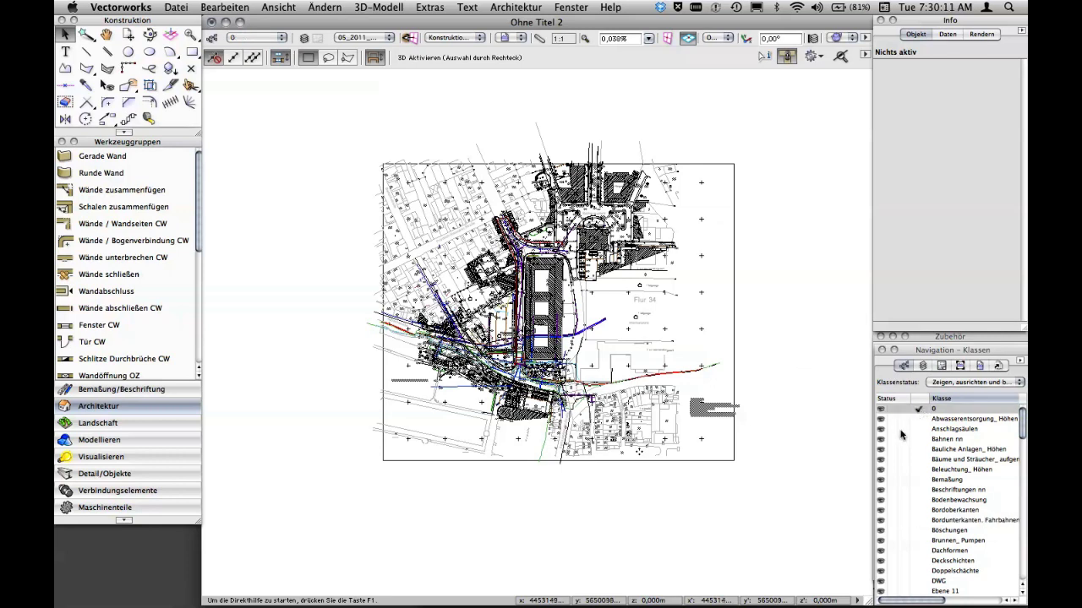
{"action": "left_click", "coordinate": [441, 8]}
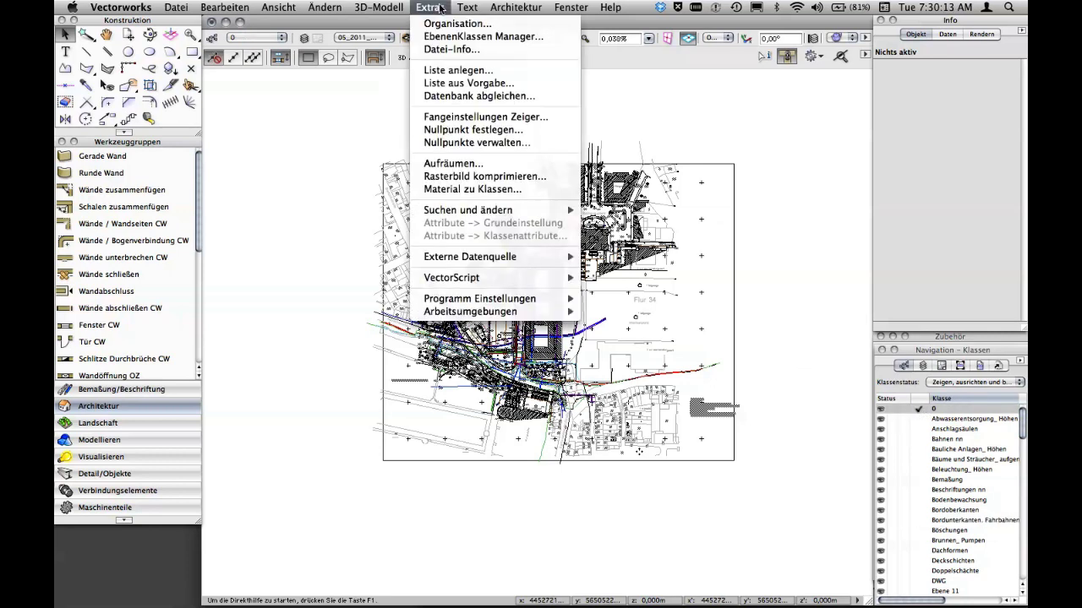
{"action": "left_click", "coordinate": [446, 26]}
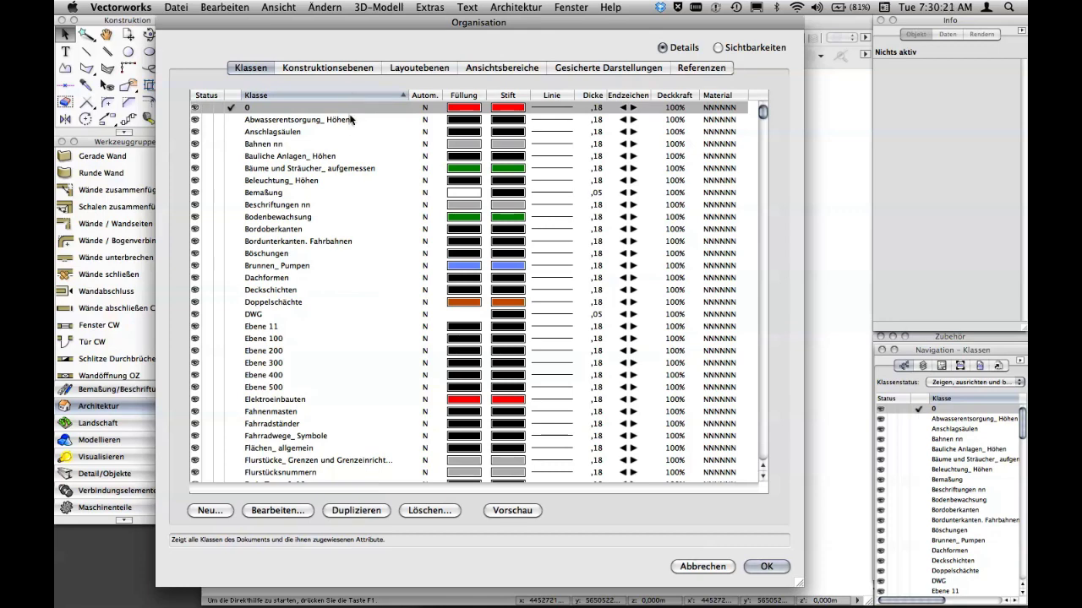
{"action": "left_click_drag", "start_coordinate": [762, 111], "coordinate": [763, 454]}
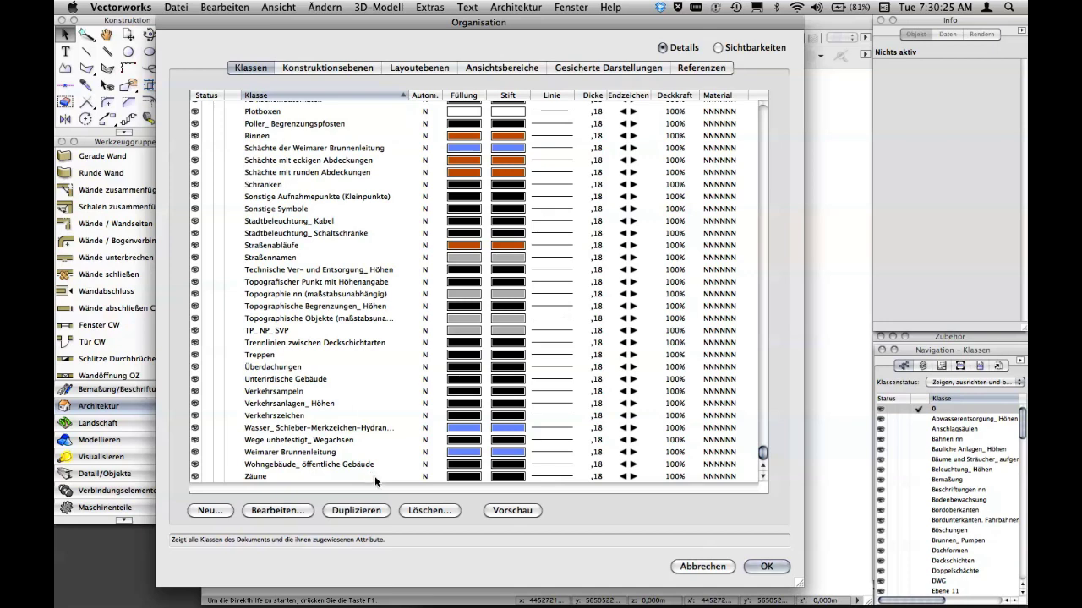
{"action": "key", "text": "super+a"}
{"action": "left_click_drag", "start_coordinate": [762, 454], "coordinate": [763, 173]}
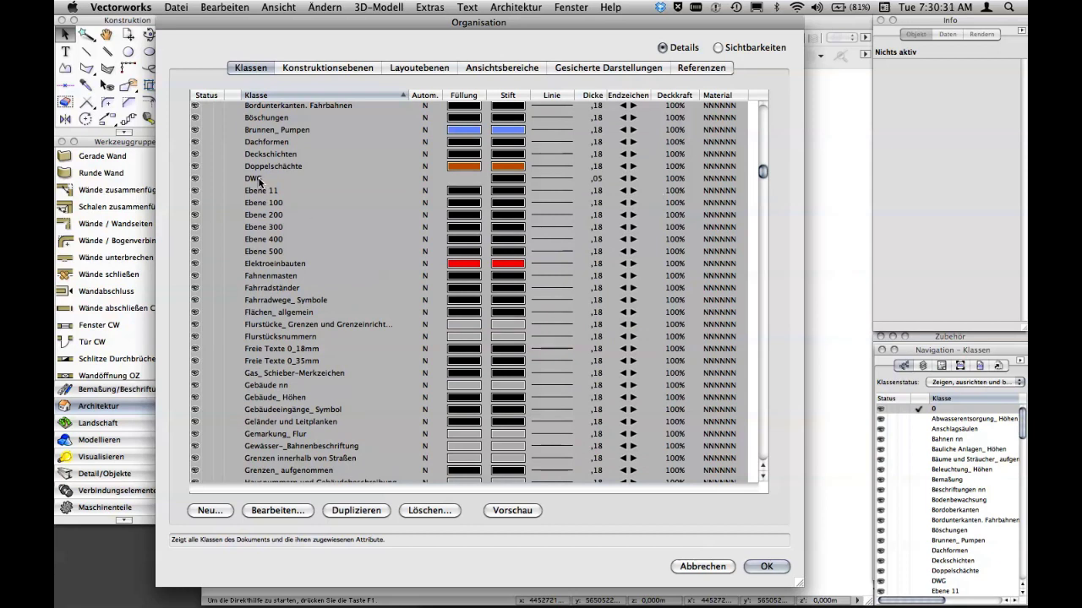
- Exclude DWG, Bemaßung and Keine from the selection and delete all remaining classes
{"action": "left_click", "coordinate": [259, 180], "text": "super"}
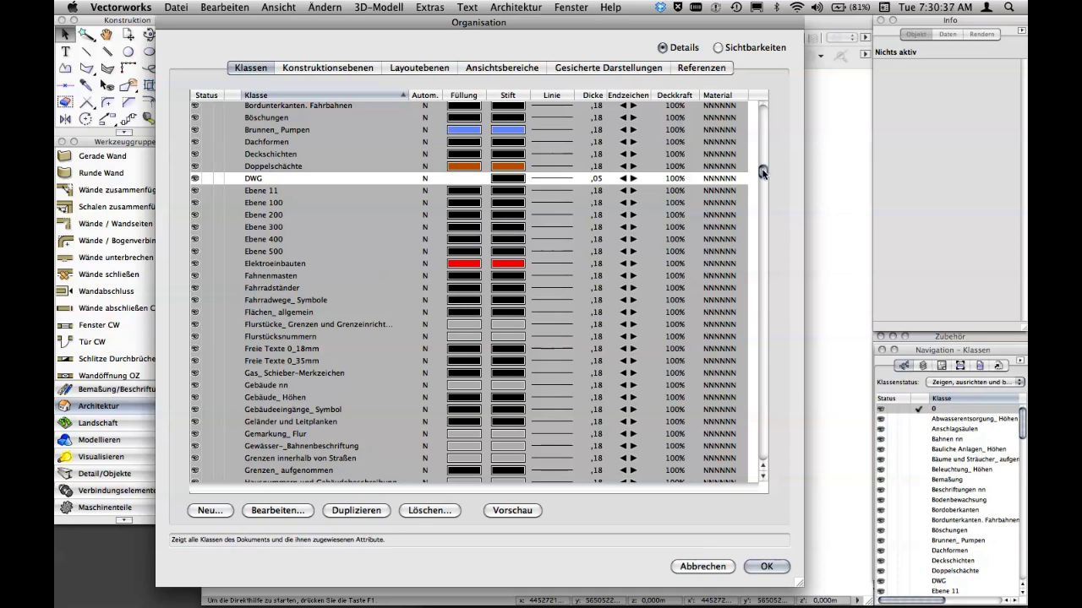
{"action": "left_click_drag", "start_coordinate": [763, 172], "coordinate": [763, 125]}
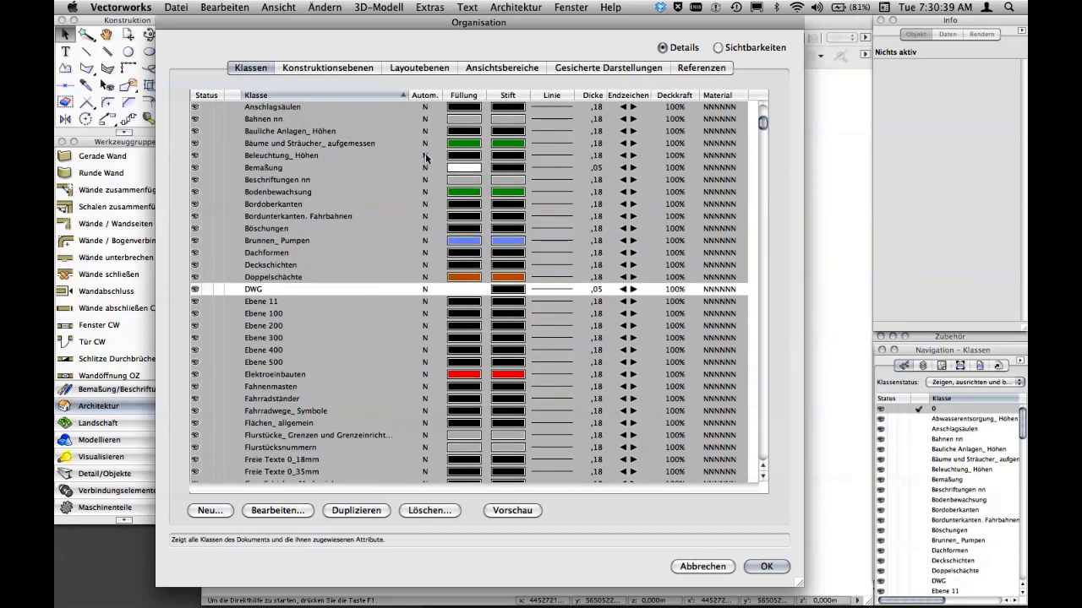
{"action": "left_click", "coordinate": [269, 167], "text": "super"}
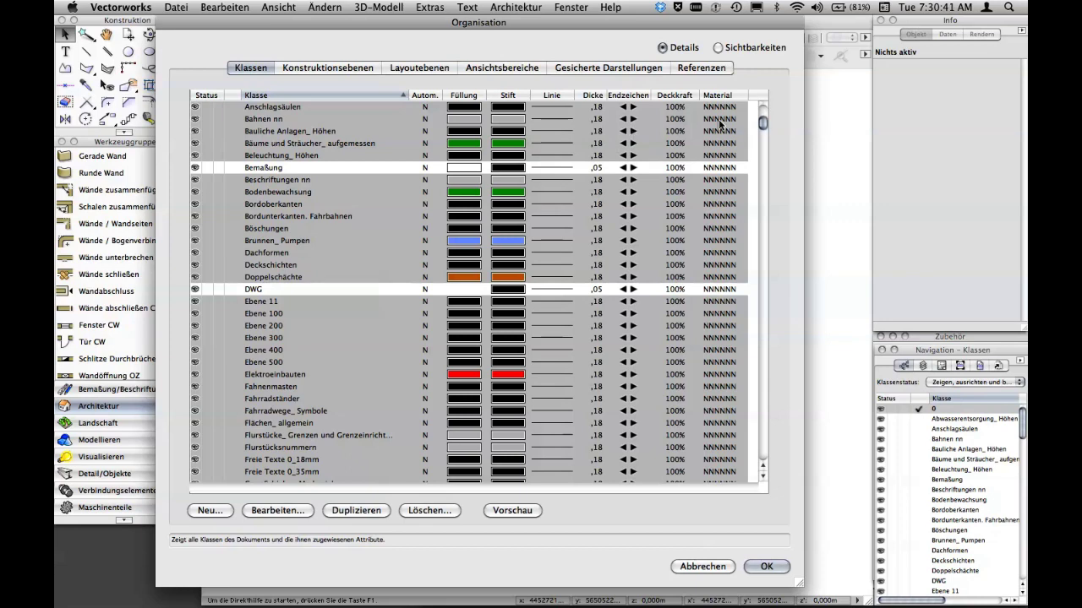
{"action": "mouse_move", "coordinate": [763, 123]}
{"action": "left_mouse_down"}
{"action": "mouse_move", "coordinate": [749, 414]}
{"action": "mouse_move", "coordinate": [760, 344]}
{"action": "left_mouse_up"}
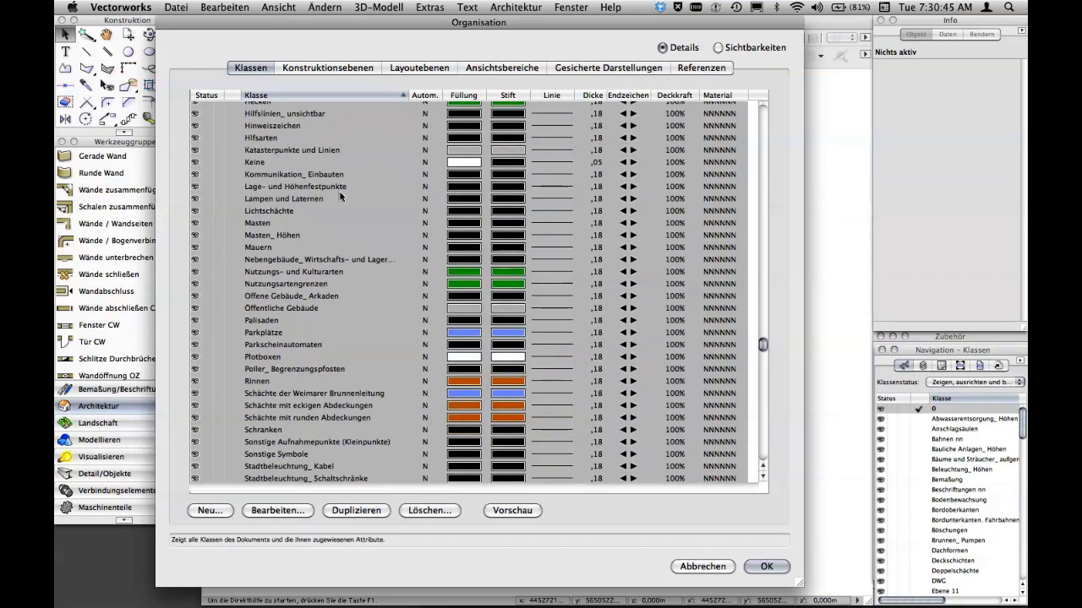
{"action": "left_click", "coordinate": [343, 162]}
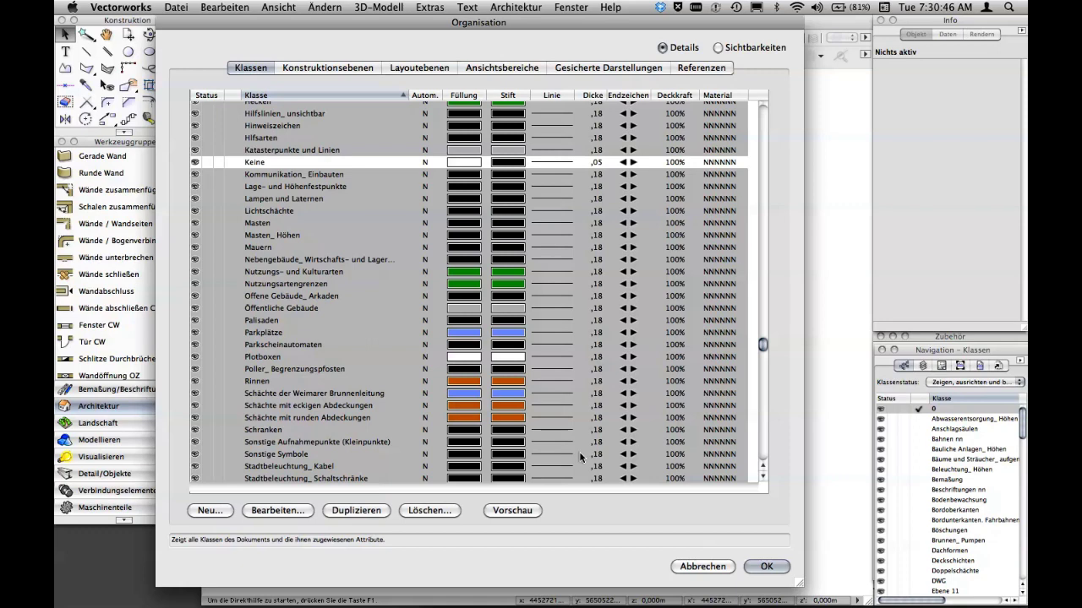
{"action": "left_click", "coordinate": [419, 510]}
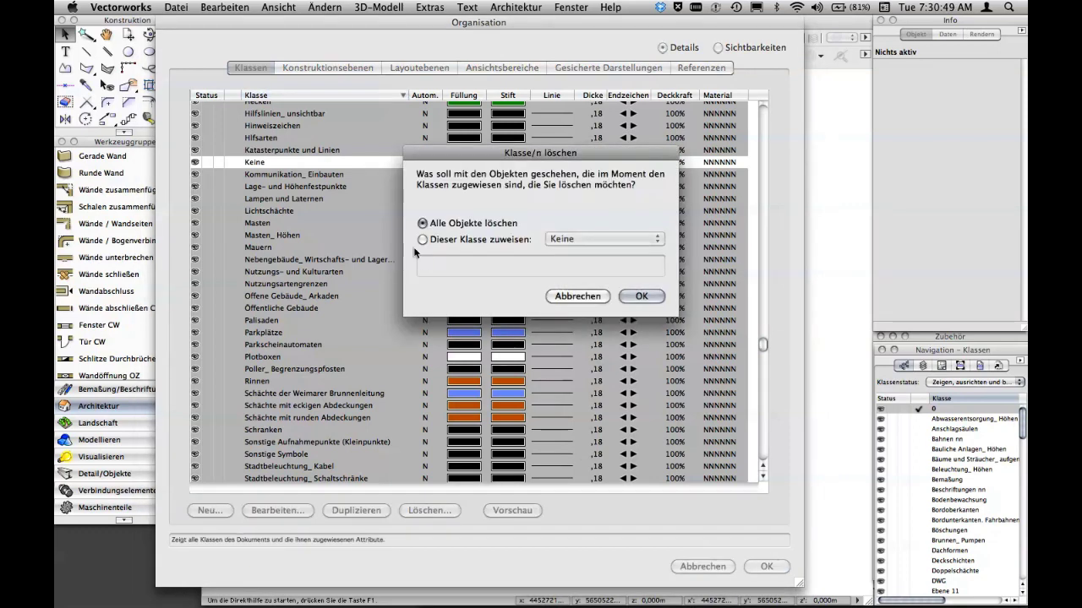
{"action": "left_click", "coordinate": [644, 294]}
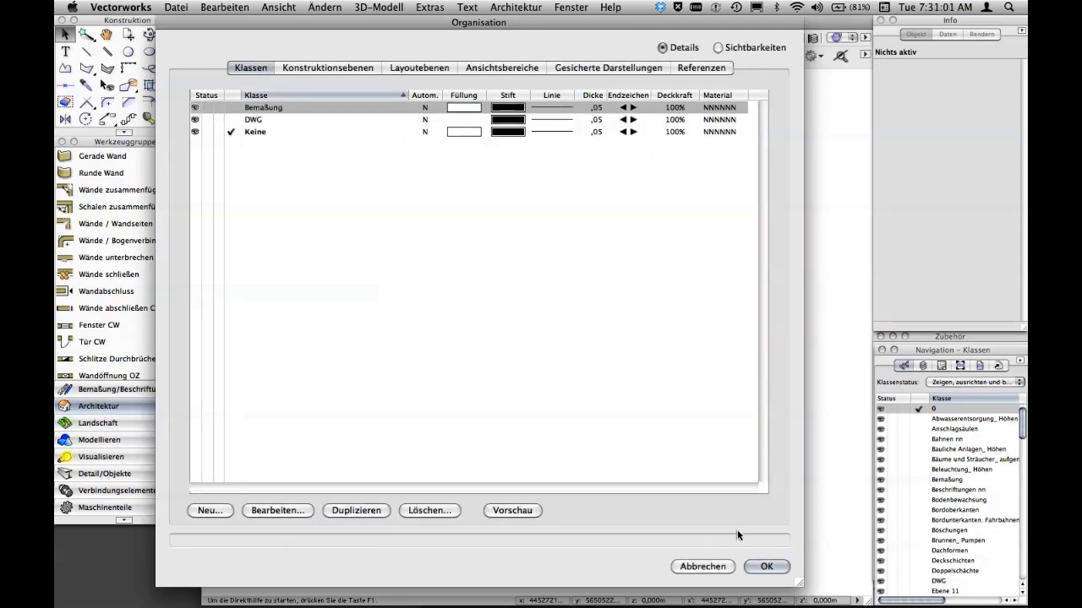
{"action": "left_click", "coordinate": [766, 566]}
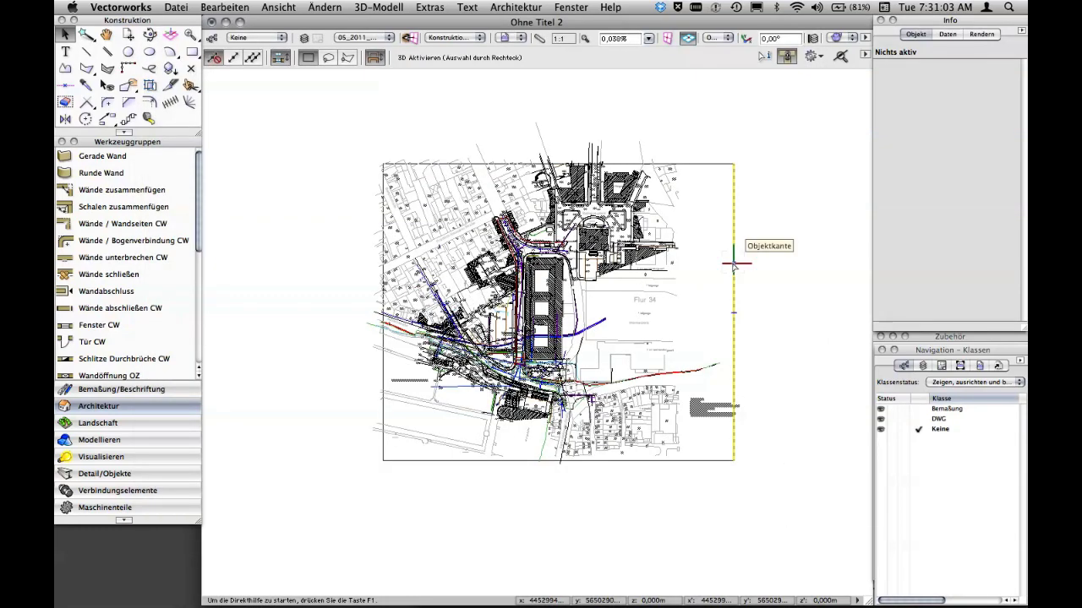
- Add a class named Entwurf in the Organisation window, next to Bemaßung, DWG and Keine
{"action": "left_click", "coordinate": [644, 247]}
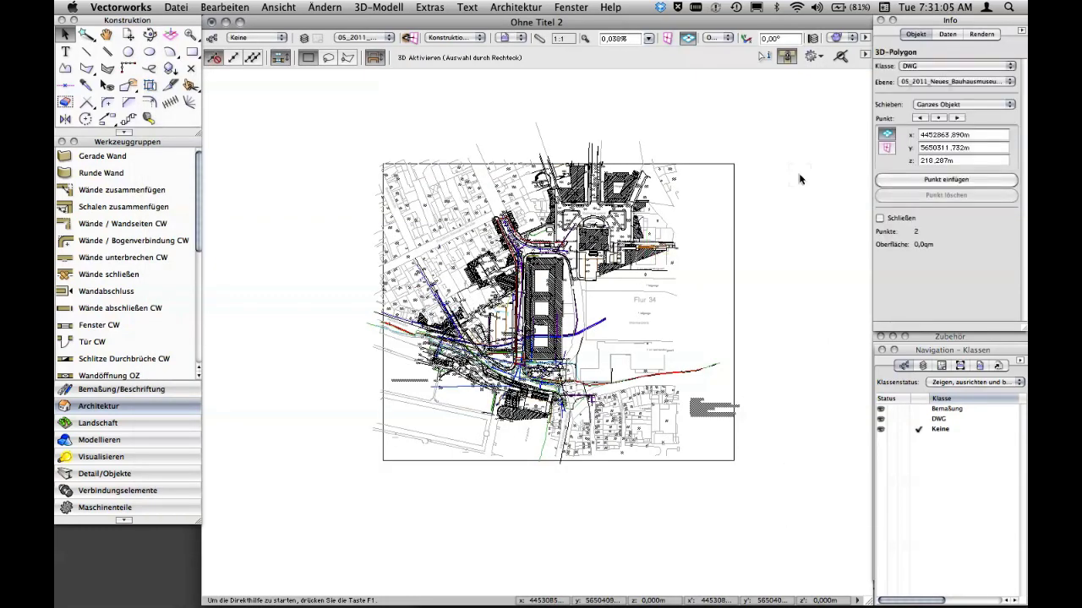
{"action": "left_click", "coordinate": [798, 177]}
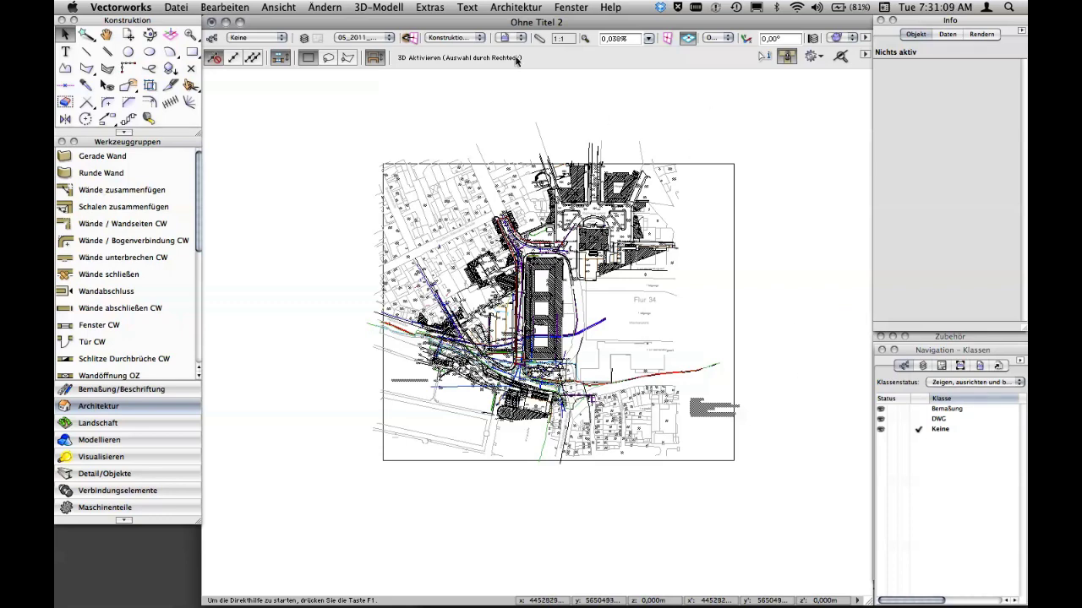
{"action": "left_click", "coordinate": [426, 8]}
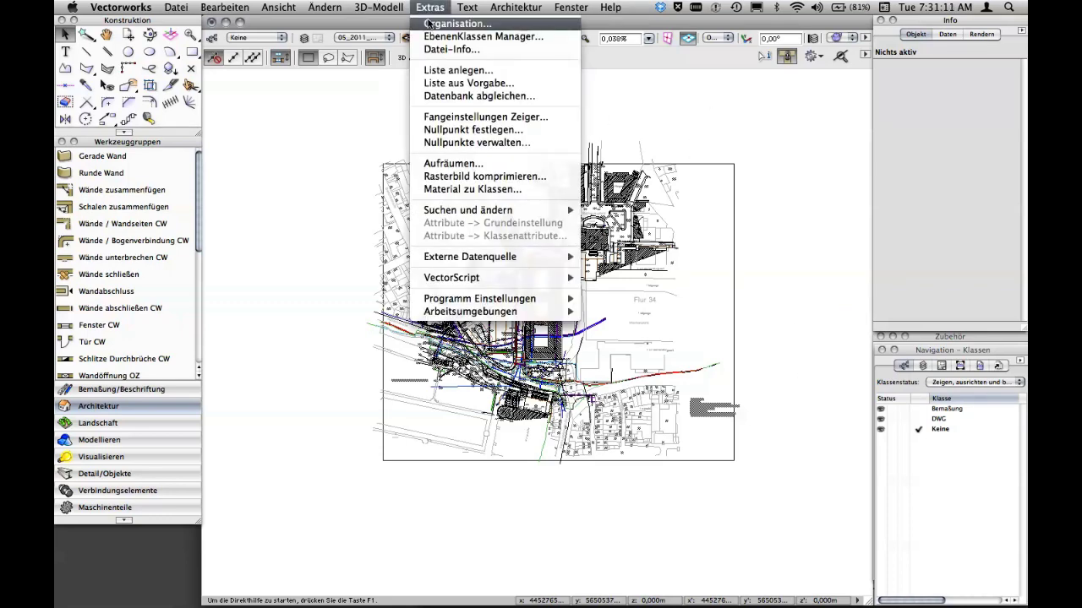
{"action": "left_click", "coordinate": [452, 24]}
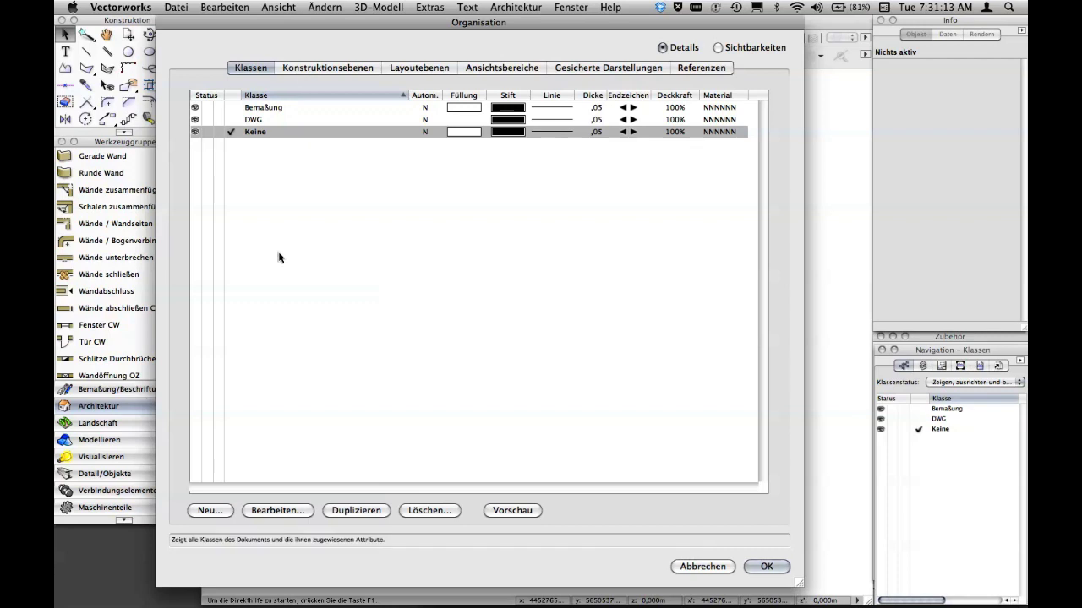
{"action": "left_click", "coordinate": [211, 509]}
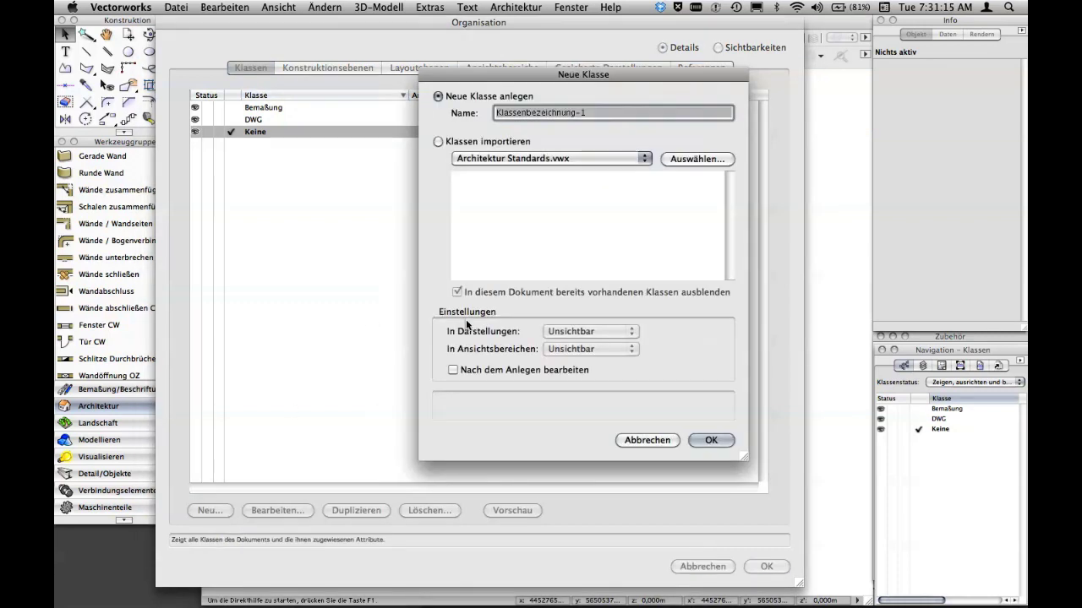
{"action": "type", "text": "Entwu"}
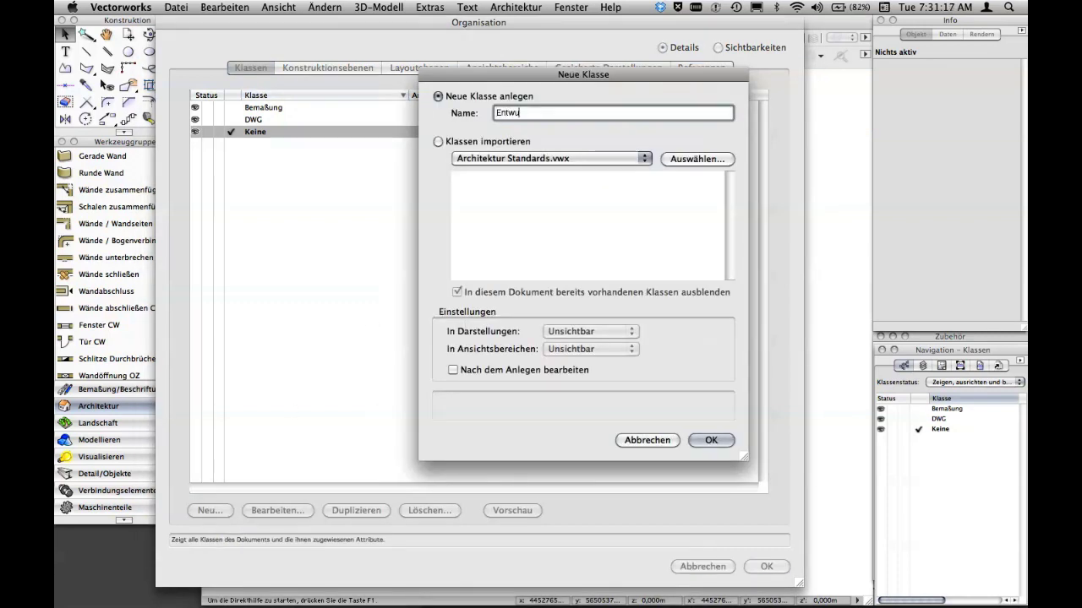
{"action": "type", "text": "rf"}
{"action": "key", "text": "Return"}
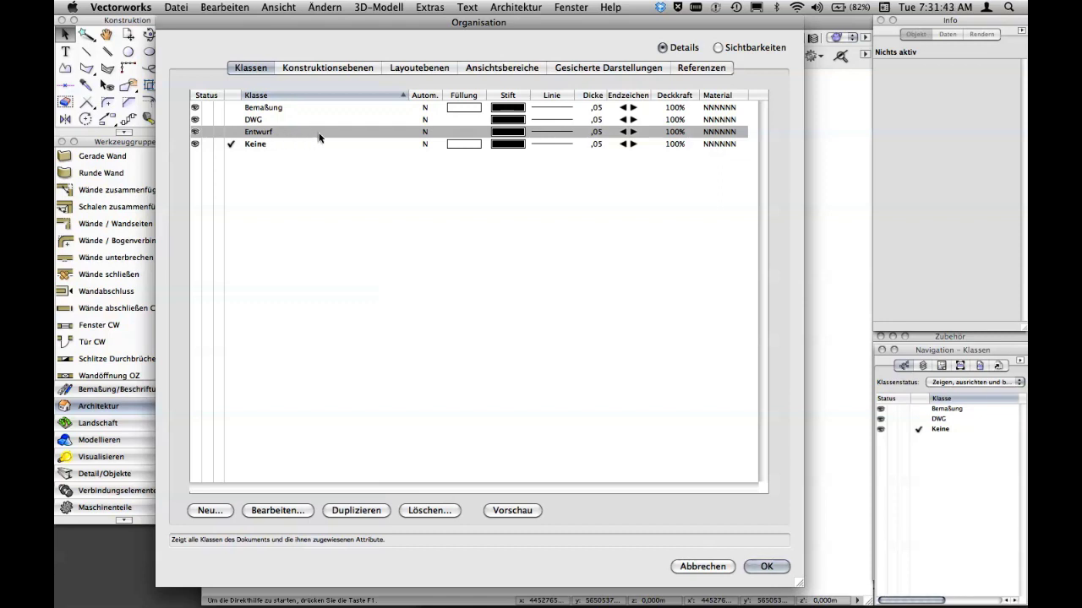
{"action": "left_click", "coordinate": [764, 566]}
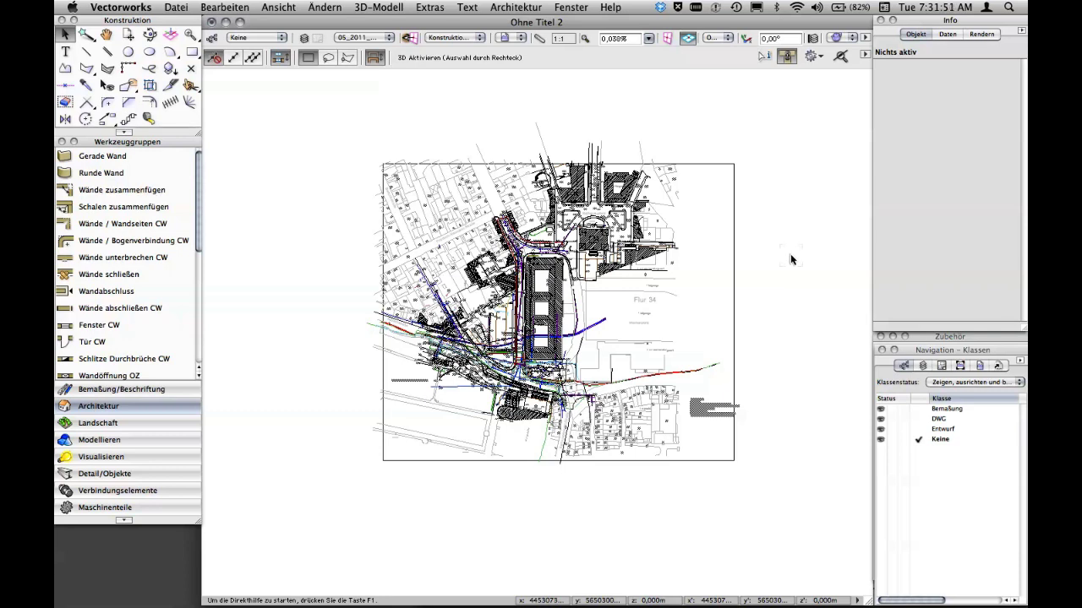
- Make Entwurf the active class and set class display to Grau und ausrichten
{"action": "left_click", "coordinate": [929, 431]}
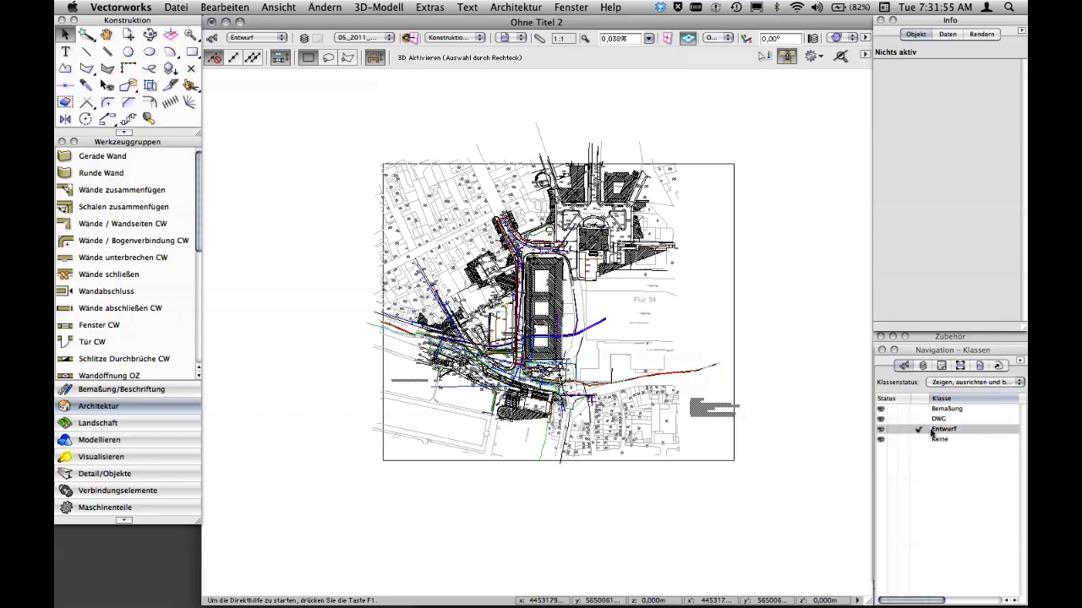
{"action": "right_click", "coordinate": [758, 167]}
{"action": "mouse_move", "coordinate": [816, 218]}
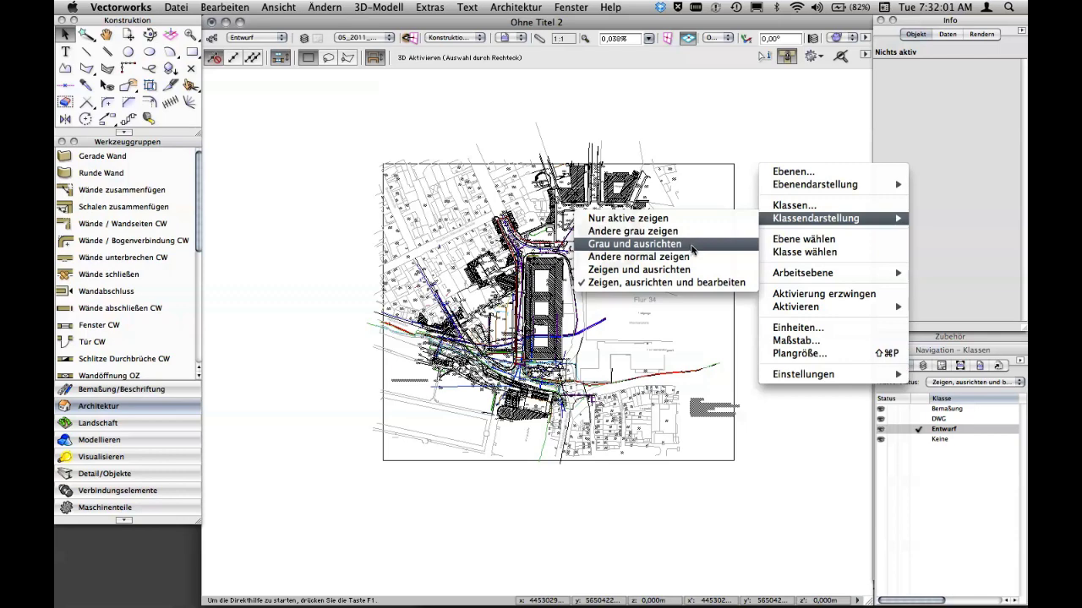
{"action": "left_click", "coordinate": [690, 245]}
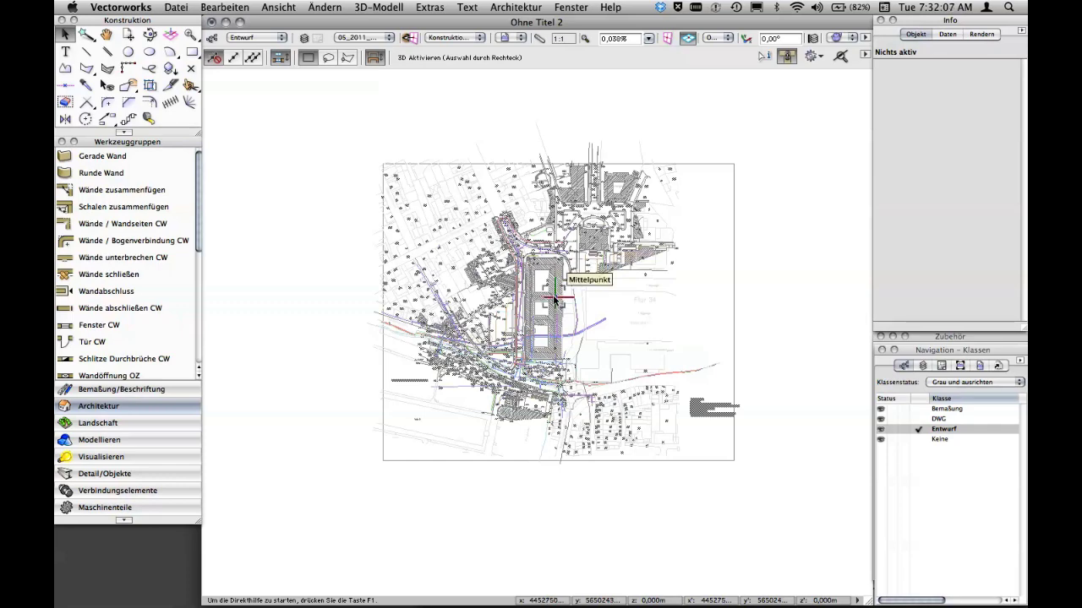
{"action": "scroll", "coordinate": [551, 297], "scroll_direction": "up", "scroll_amount": 3}
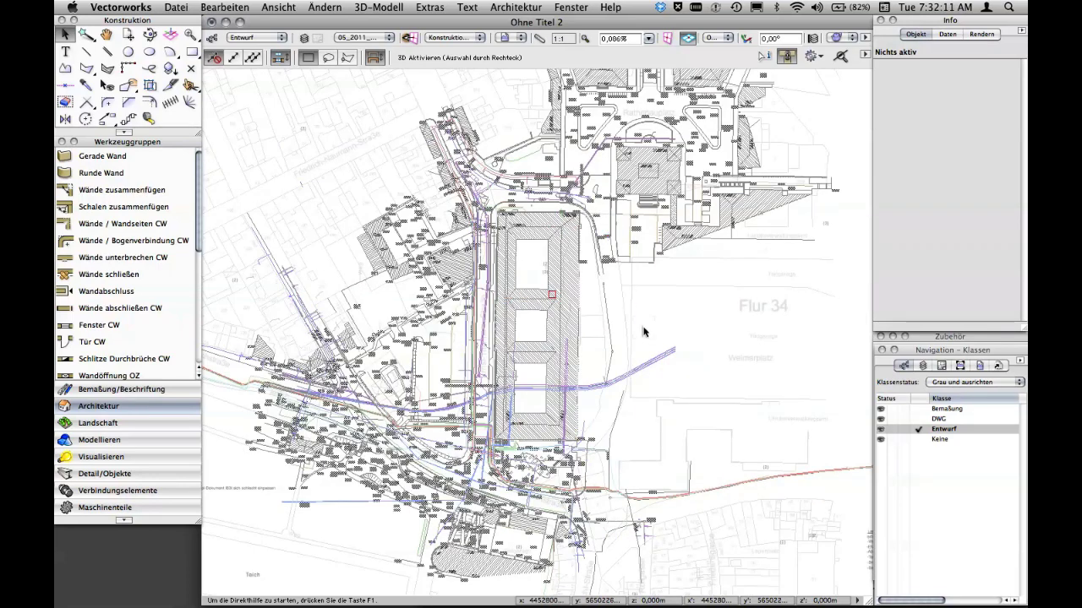
{"action": "scroll", "coordinate": [733, 344], "scroll_direction": "down", "scroll_amount": 1}
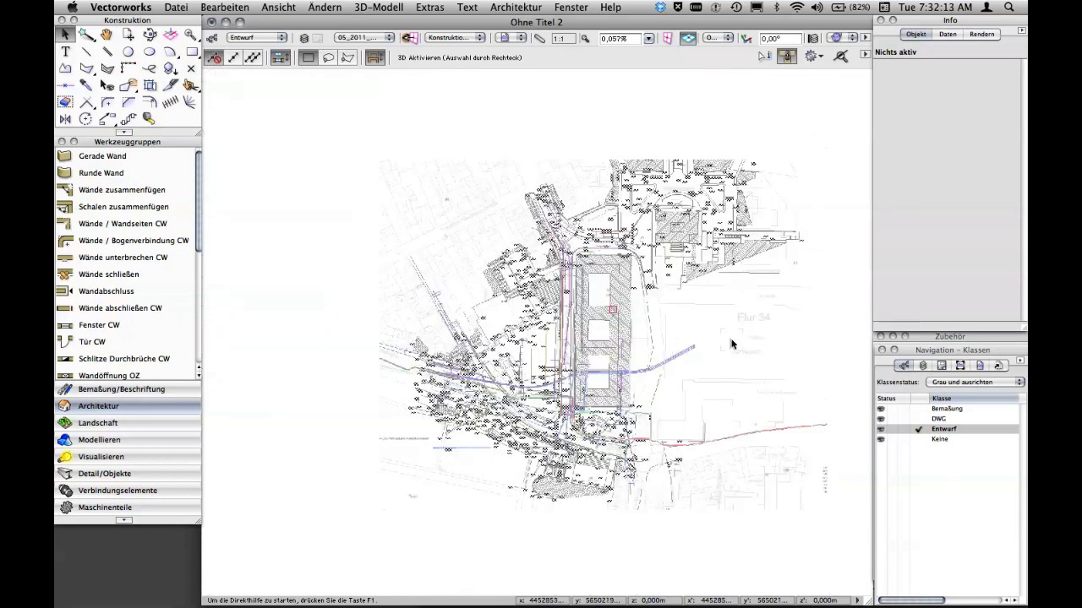
{"action": "scroll", "coordinate": [734, 344], "scroll_direction": "down", "scroll_amount": 1}
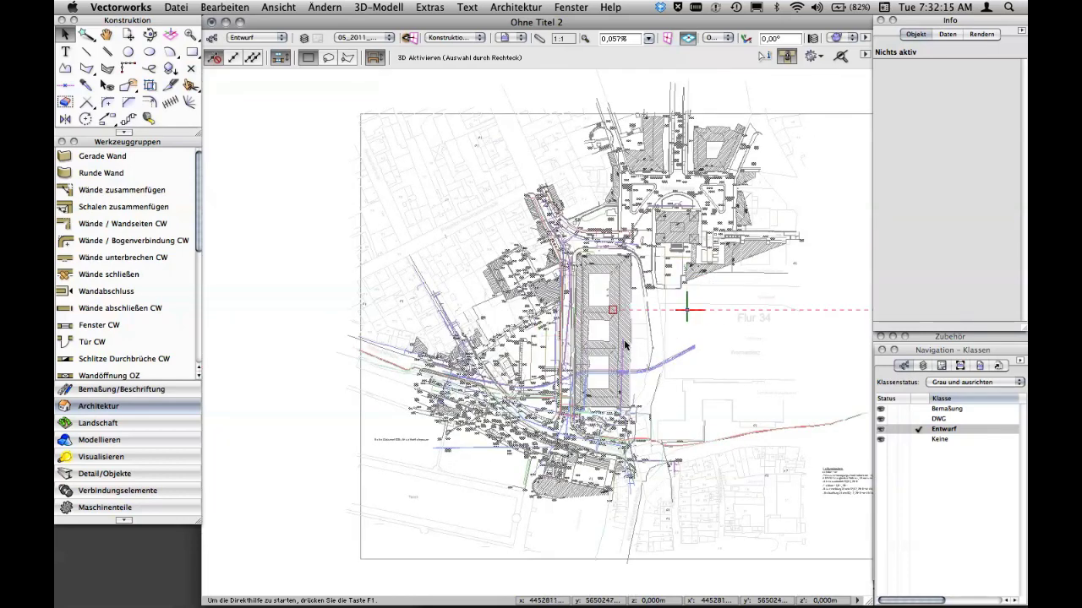
- Pan the plan slightly left and briefly hide, then show, the DWG class to check its content
{"action": "key", "text": "h"}
{"action": "left_click_drag", "start_coordinate": [656, 371], "coordinate": [553, 360]}
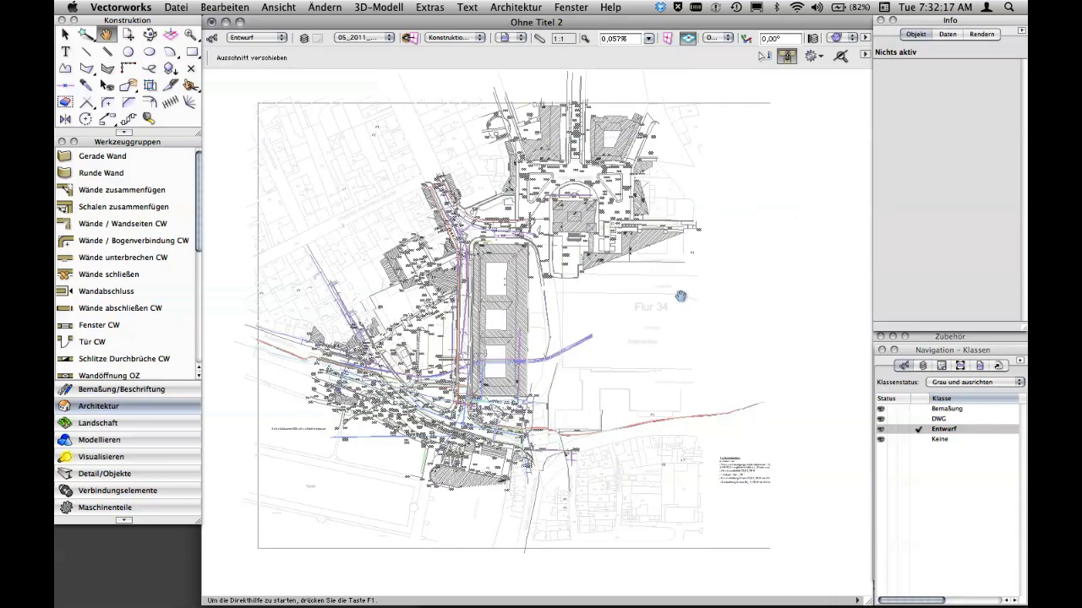
{"action": "key", "text": "x"}
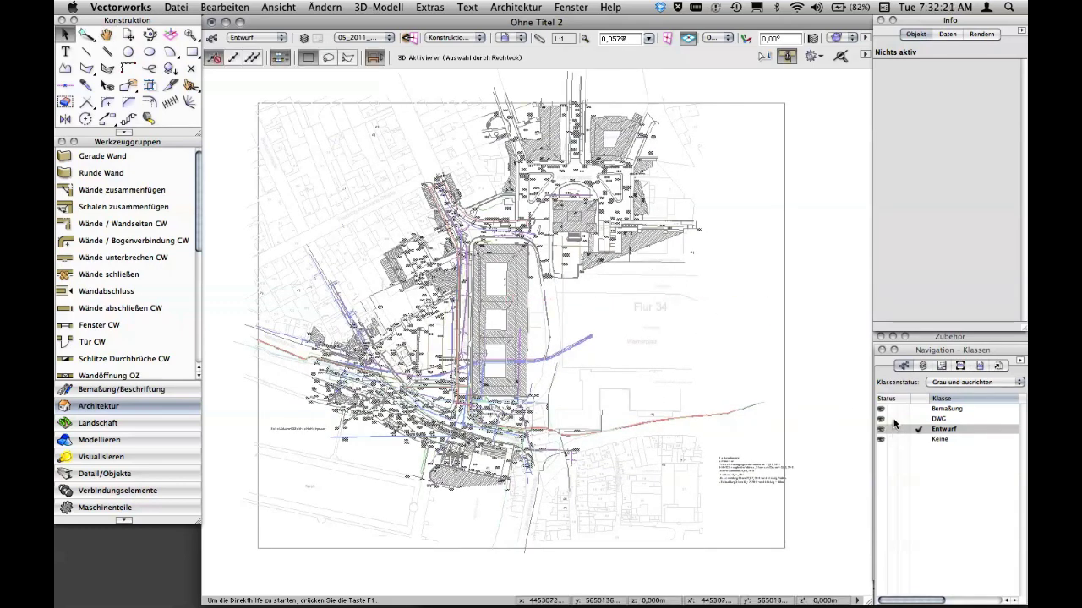
{"action": "left_click", "coordinate": [892, 419]}
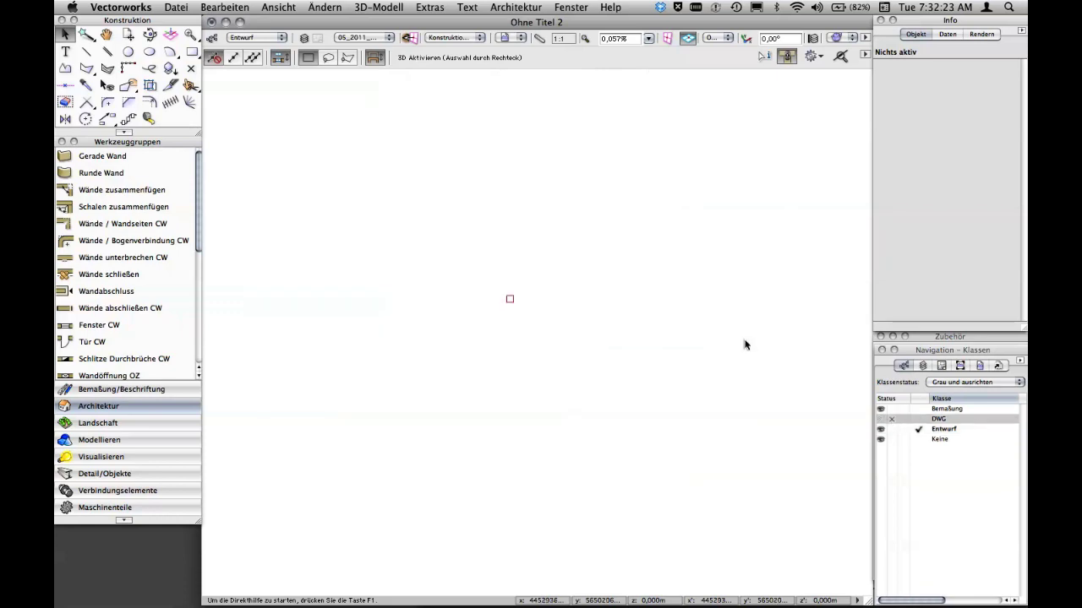
{"action": "left_click", "coordinate": [880, 419]}
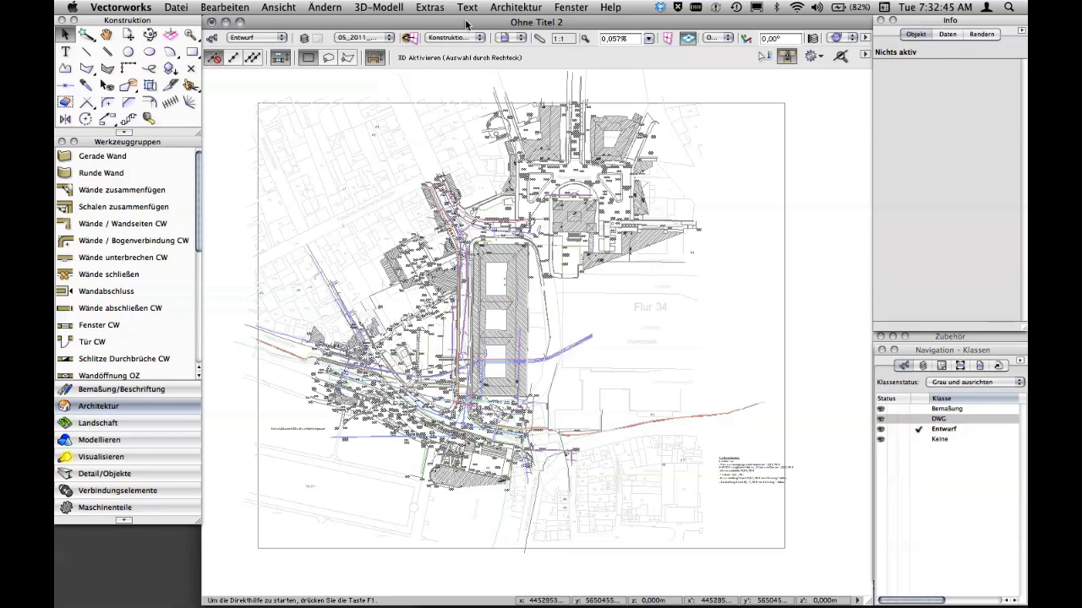
{"action": "left_click", "coordinate": [373, 39]}
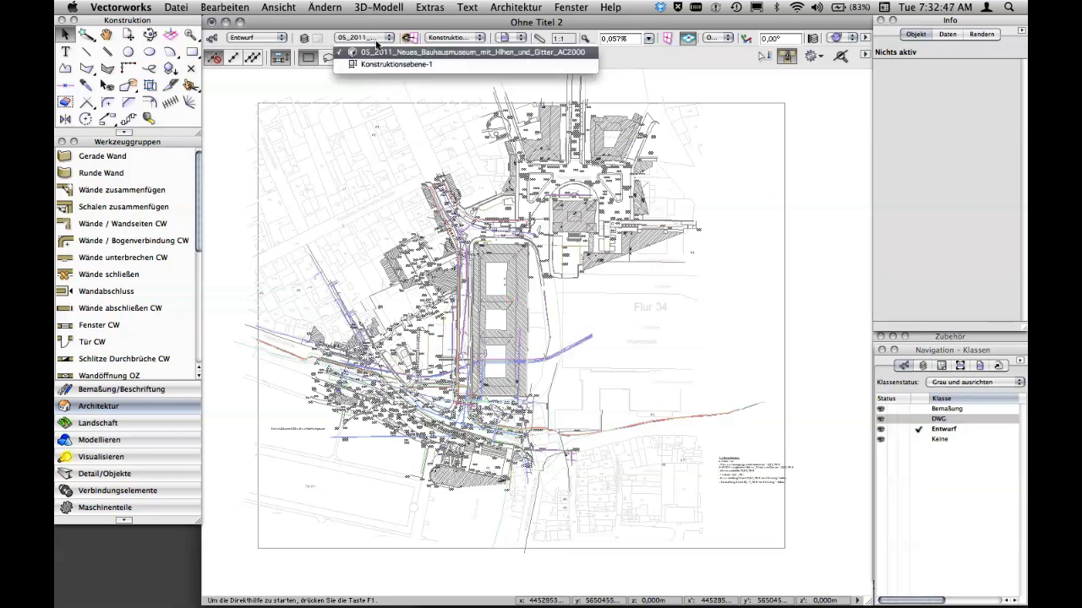
{"action": "left_click", "coordinate": [397, 52]}
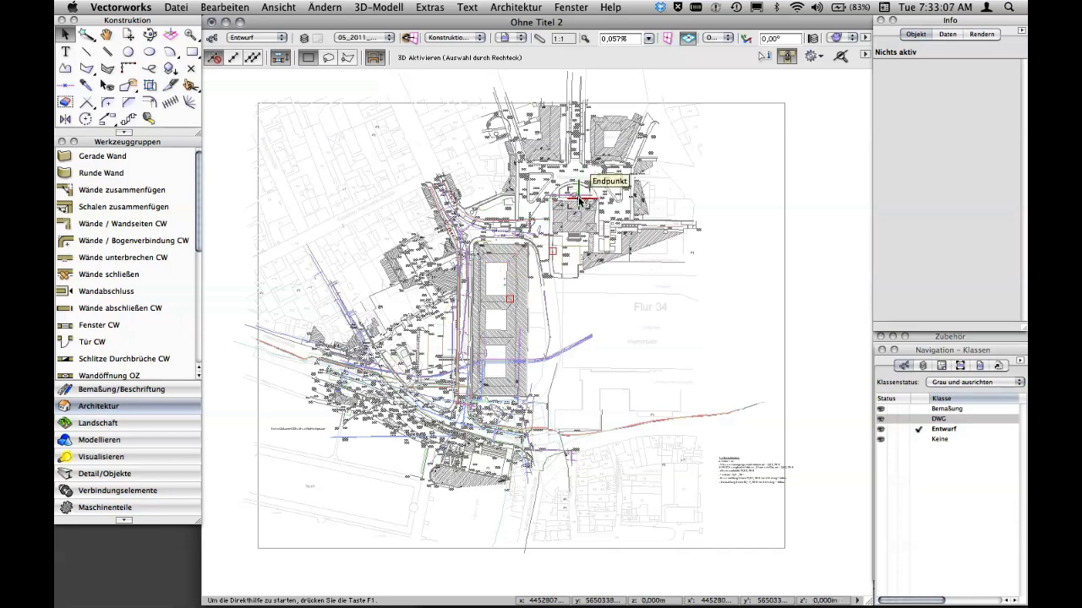
- Activate the DWG class, select all 13424 site-plan objects, check their layer and cut them
{"action": "left_click", "coordinate": [918, 418]}
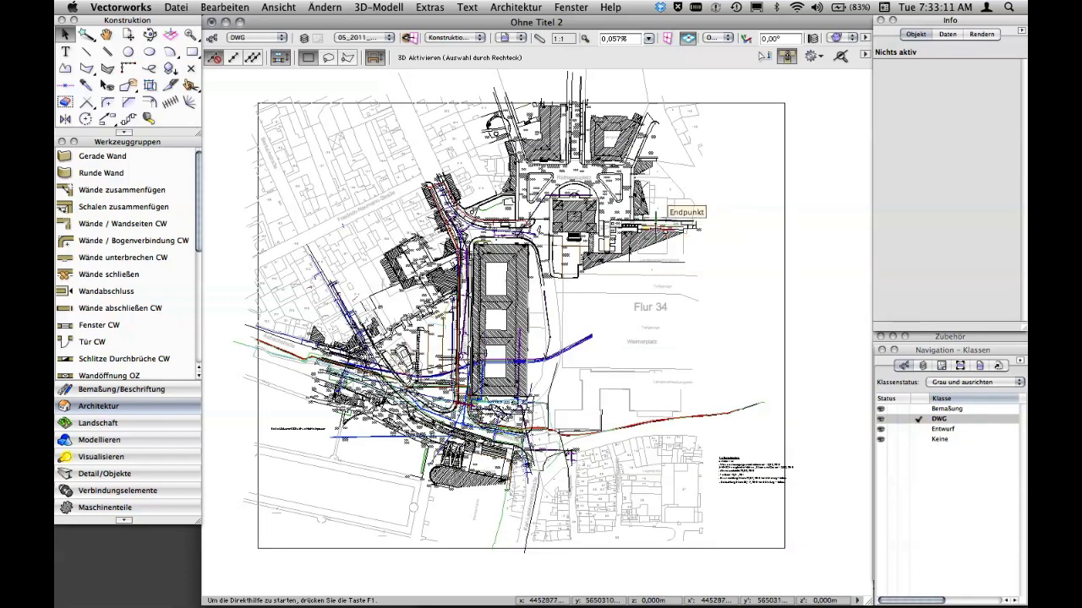
{"action": "left_click", "coordinate": [686, 226]}
{"action": "key", "text": "ctrl+a"}
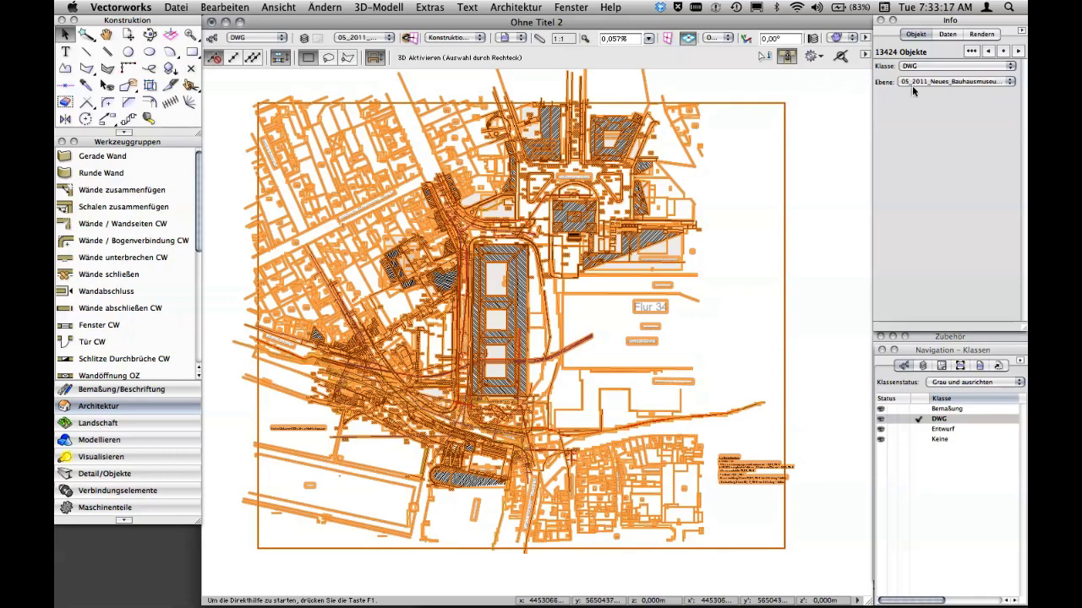
{"action": "left_click", "coordinate": [967, 82]}
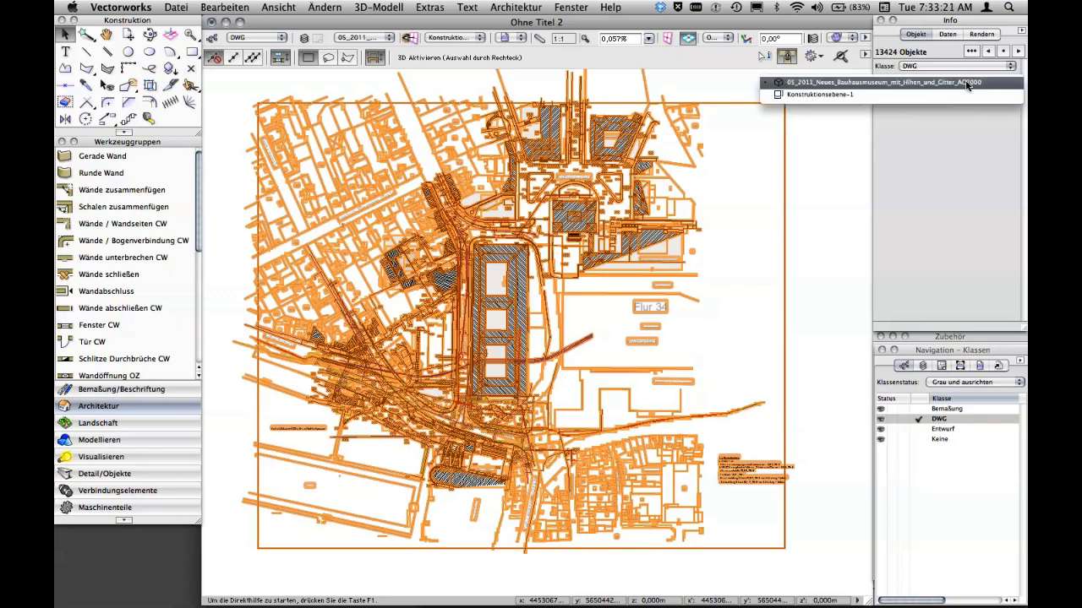
{"action": "left_click", "coordinate": [967, 82]}
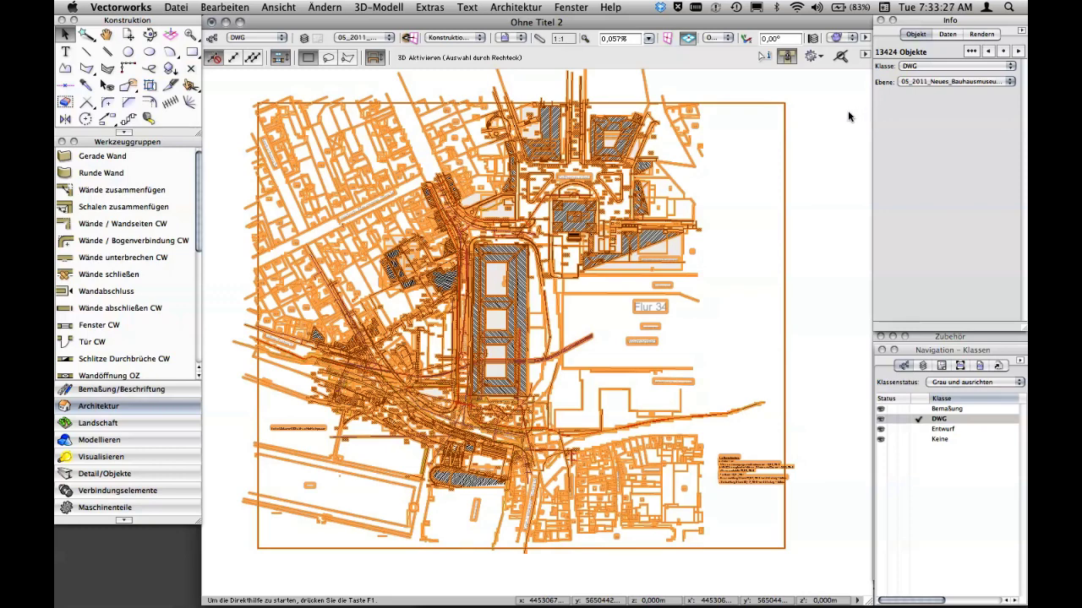
{"action": "key", "text": "Delete"}
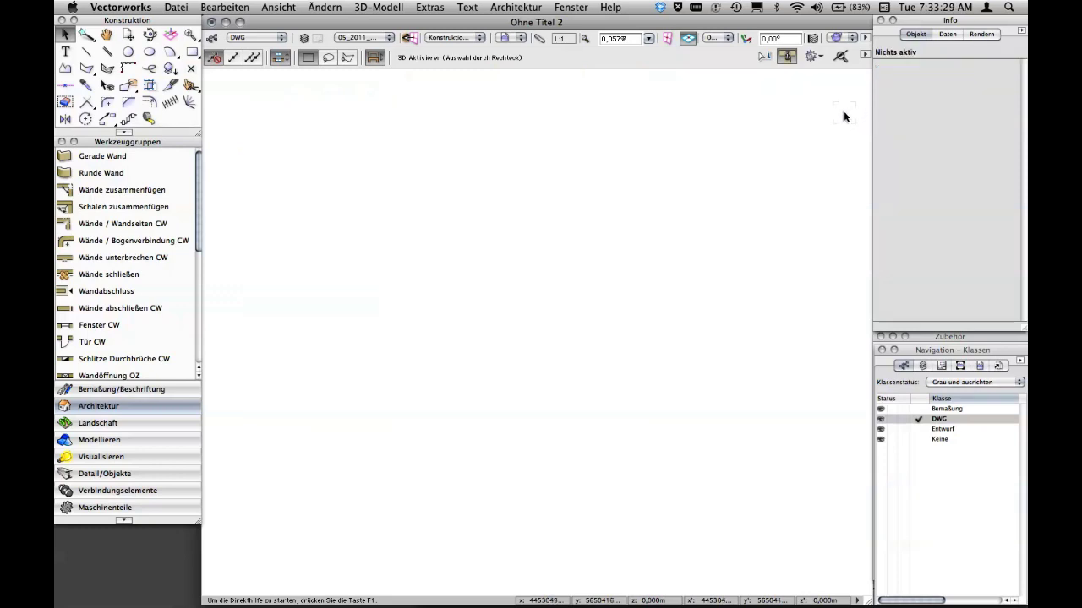
- Switch to design layer Konstruktionsebene-1 and paste the site plan onto it
{"action": "left_click", "coordinate": [379, 39]}
{"action": "left_click", "coordinate": [378, 64]}
{"action": "key", "text": "ctrl+a"}
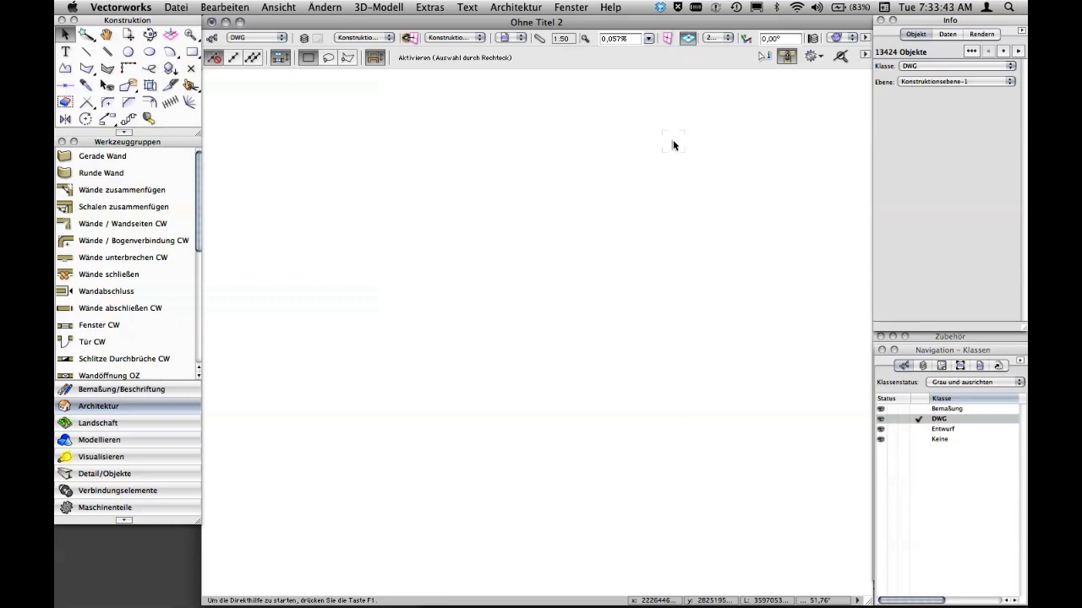
{"action": "right_click", "coordinate": [673, 145]}
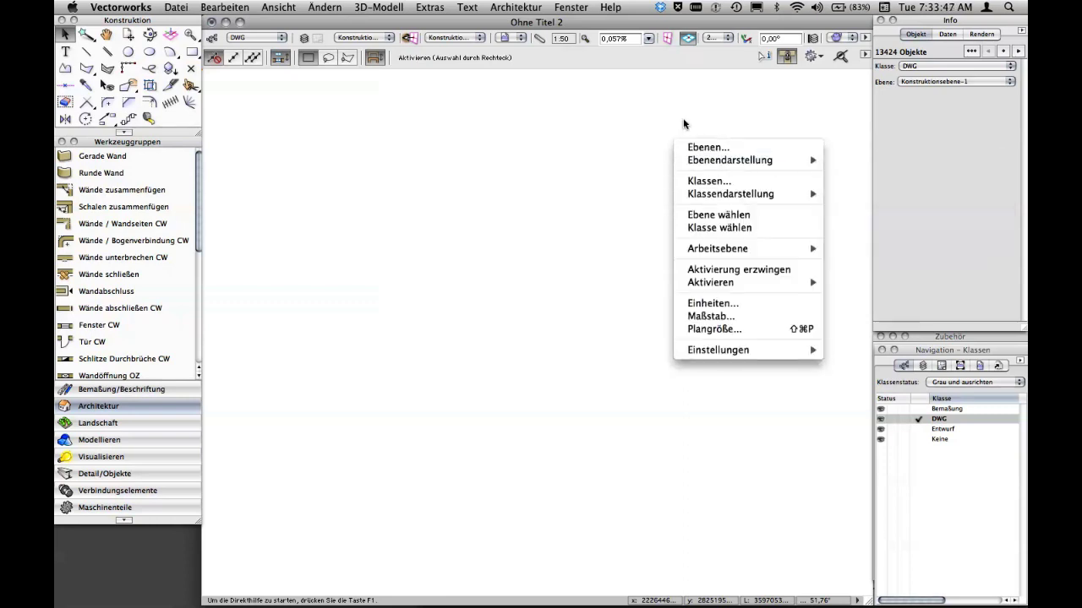
{"action": "left_click", "coordinate": [682, 124]}
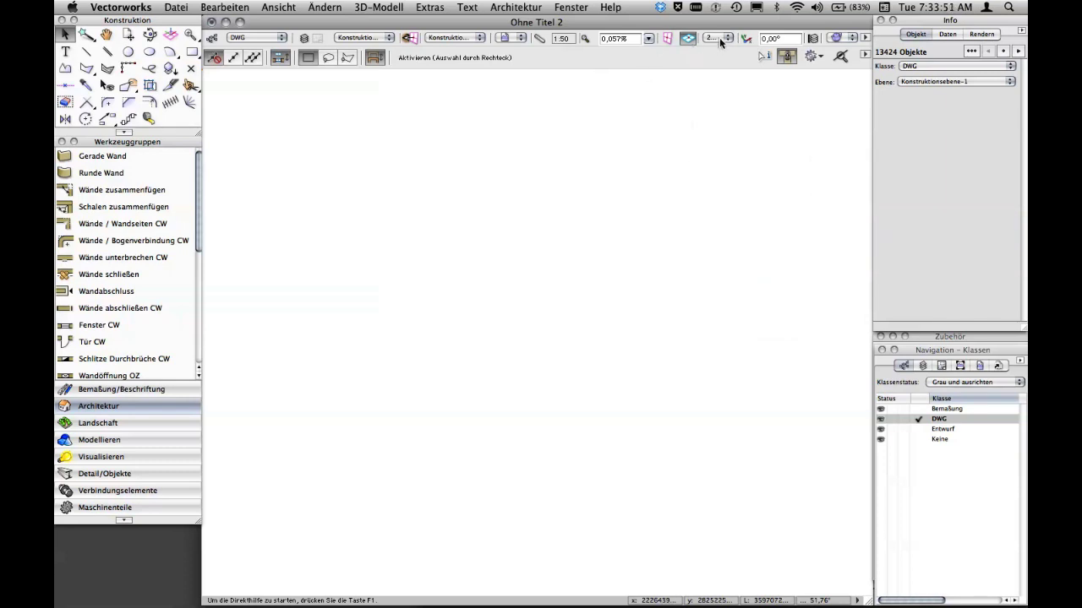
- Zoom to the whole drawing with Ganze Zeichnung and deselect the site plan
{"action": "left_click", "coordinate": [253, 8]}
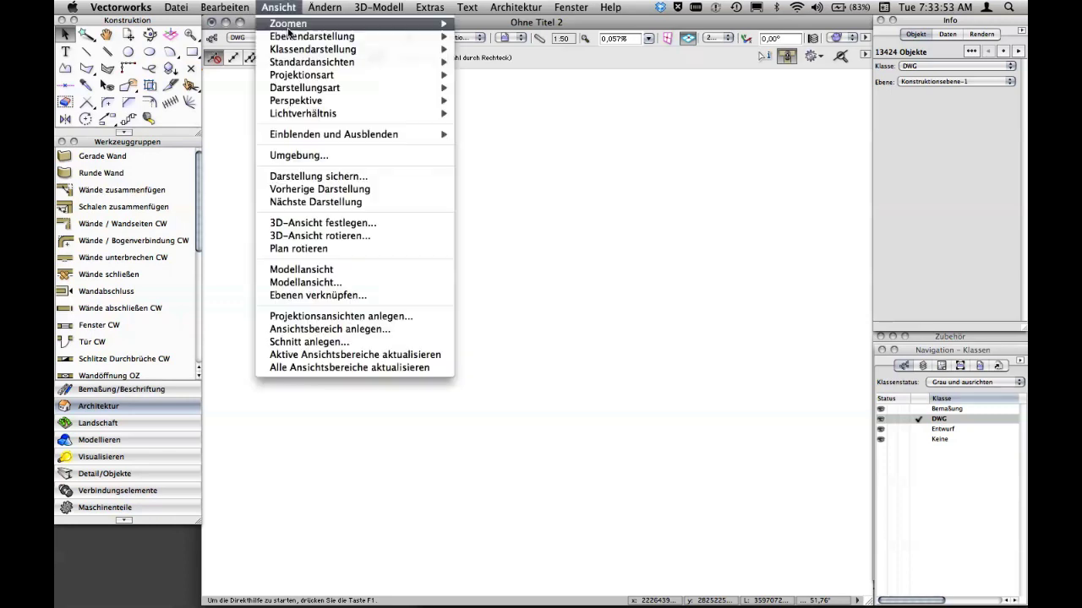
{"action": "mouse_move", "coordinate": [288, 23]}
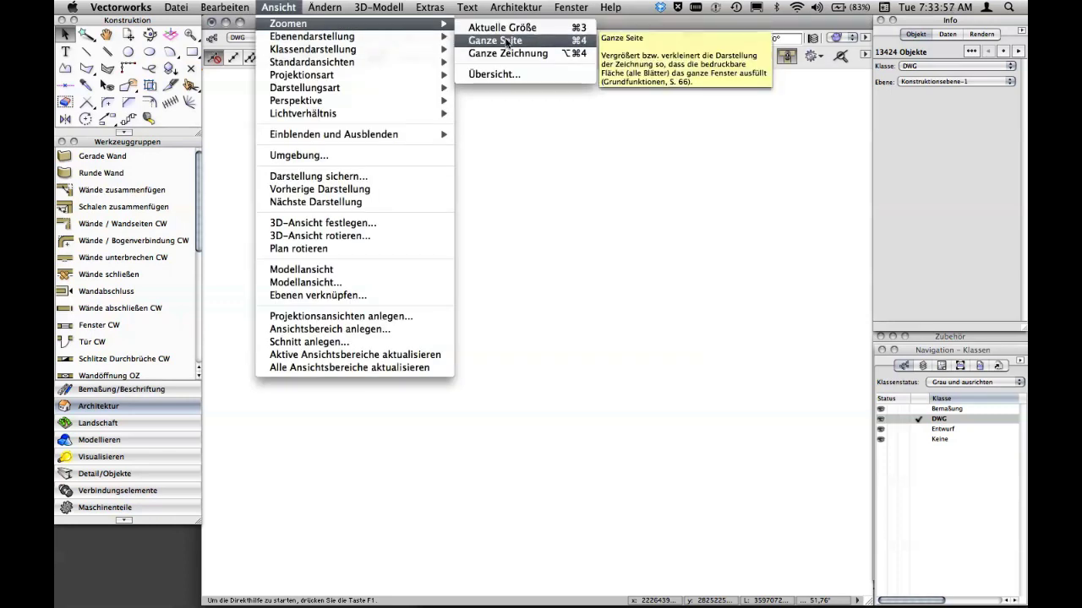
{"action": "left_click", "coordinate": [507, 53]}
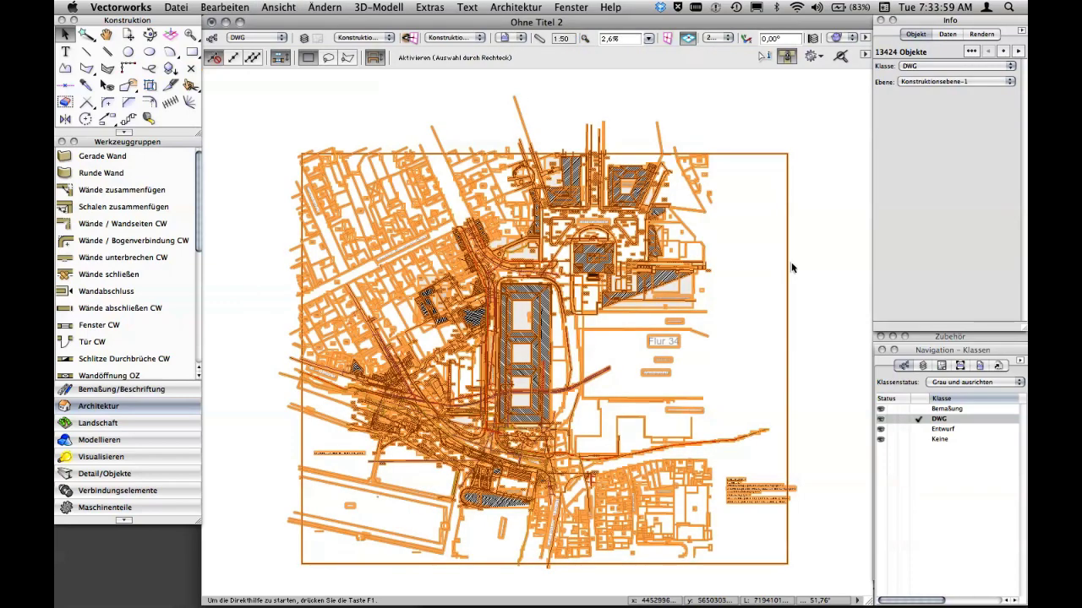
{"action": "left_click", "coordinate": [810, 249]}
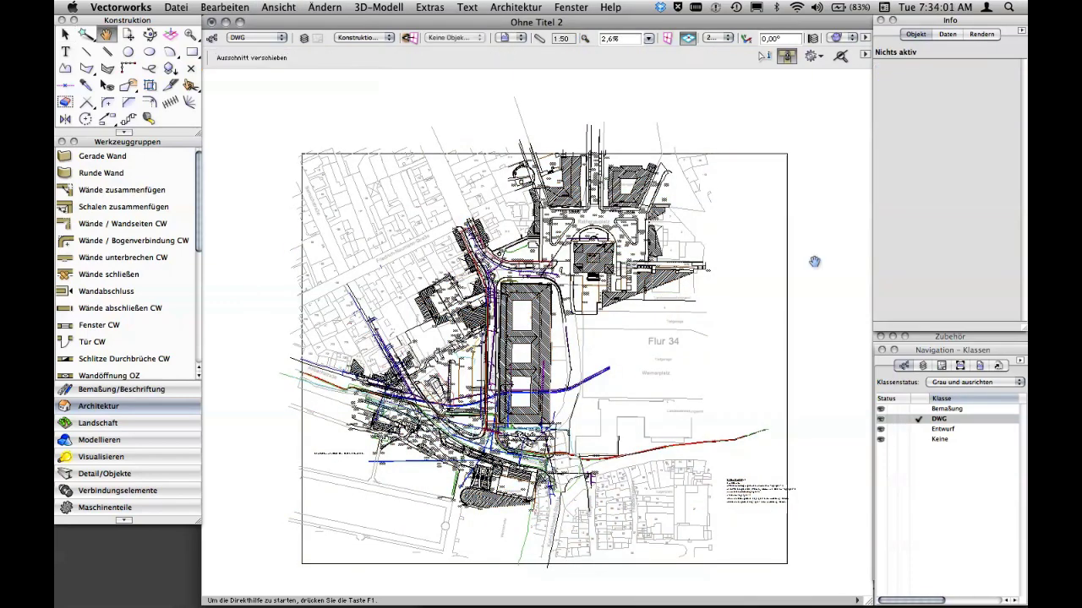
{"action": "middle_click_drag", "start_coordinate": [812, 259], "coordinate": [809, 242]}
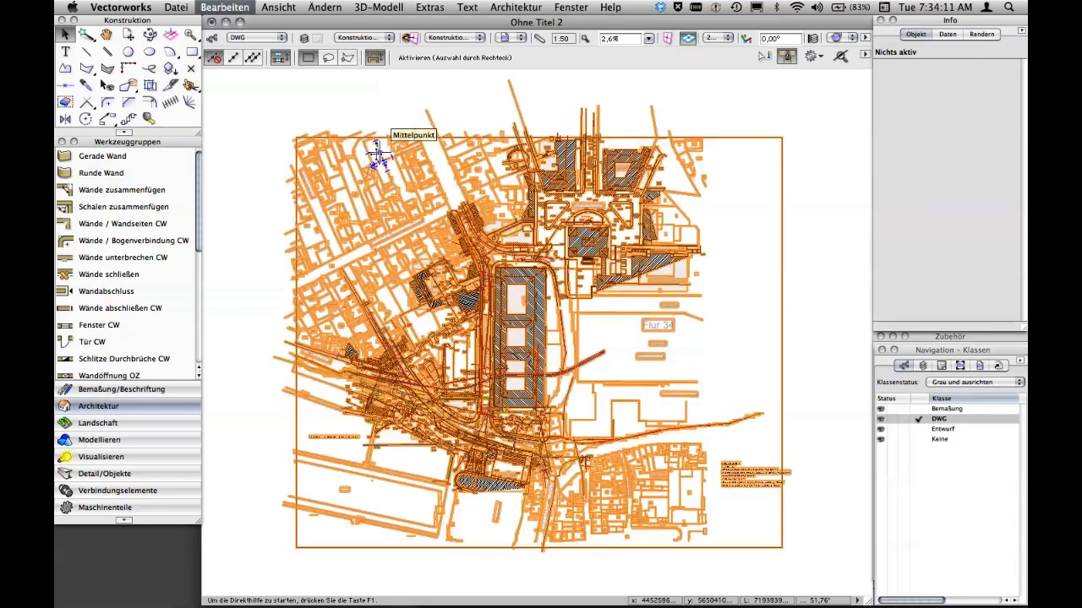
- Group all 13424 site-plan objects into one DWG-class object with Gruppieren, then deselect
{"action": "key", "text": "ctrl+a"}
{"action": "right_click", "coordinate": [599, 153]}
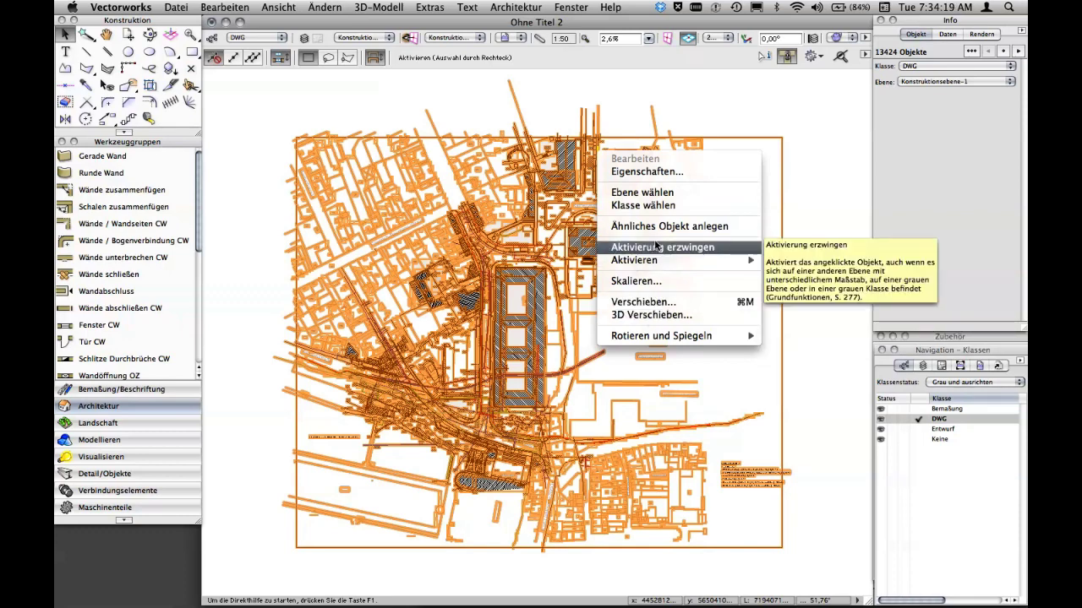
{"action": "left_click", "coordinate": [571, 48]}
{"action": "left_click", "coordinate": [429, 7]}
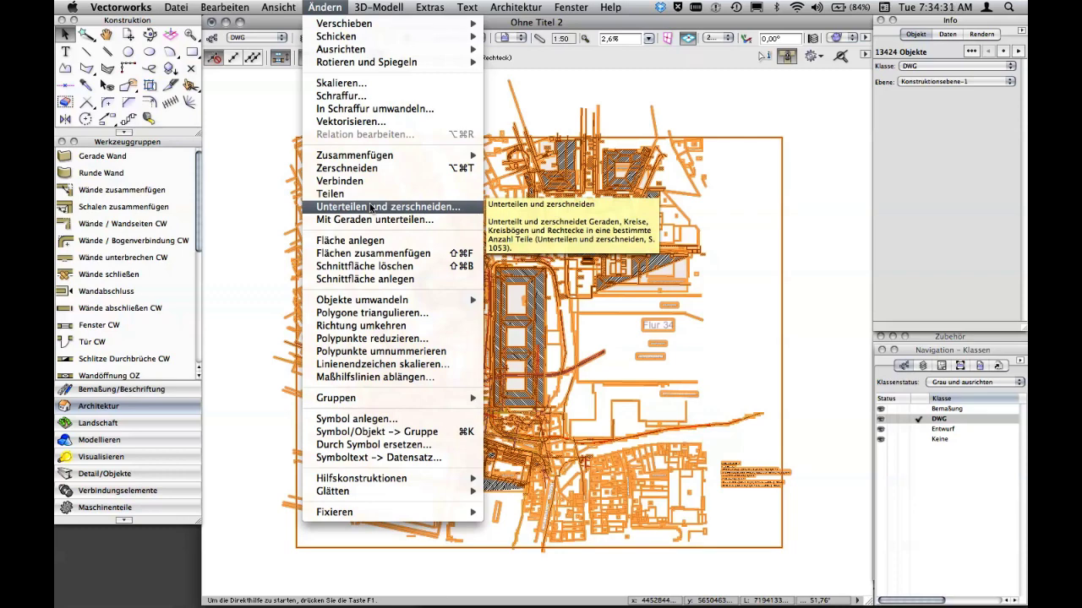
{"action": "mouse_move", "coordinate": [335, 398]}
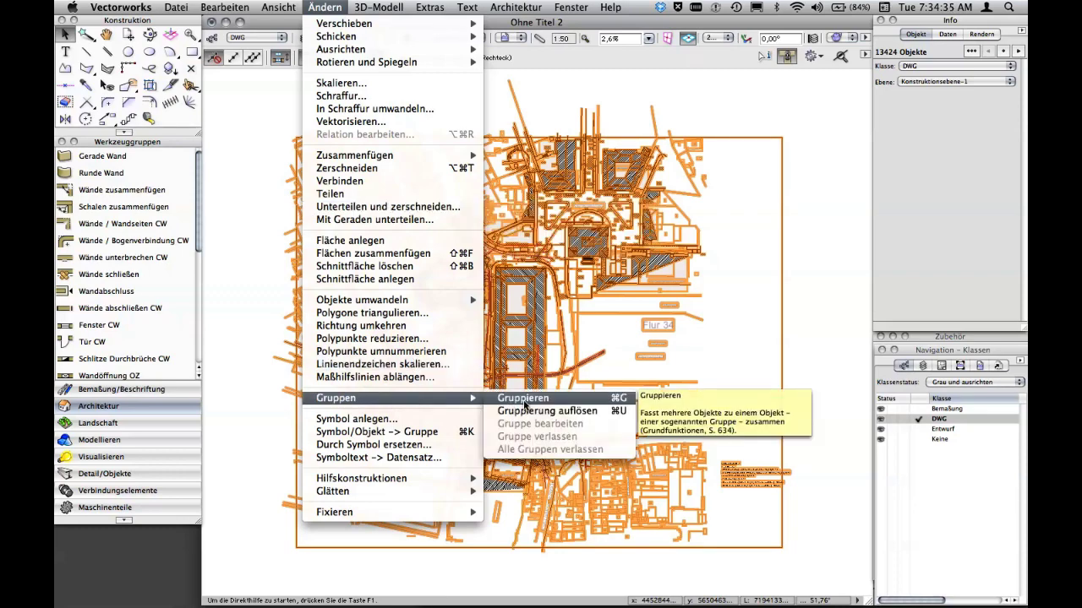
{"action": "left_click", "coordinate": [524, 403]}
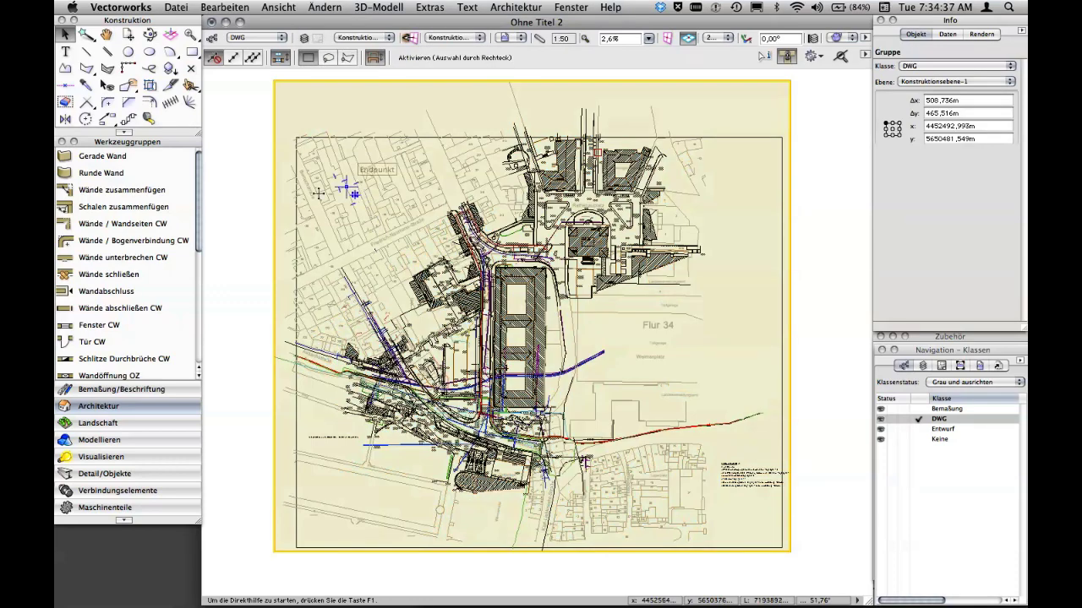
{"action": "left_click", "coordinate": [251, 203]}
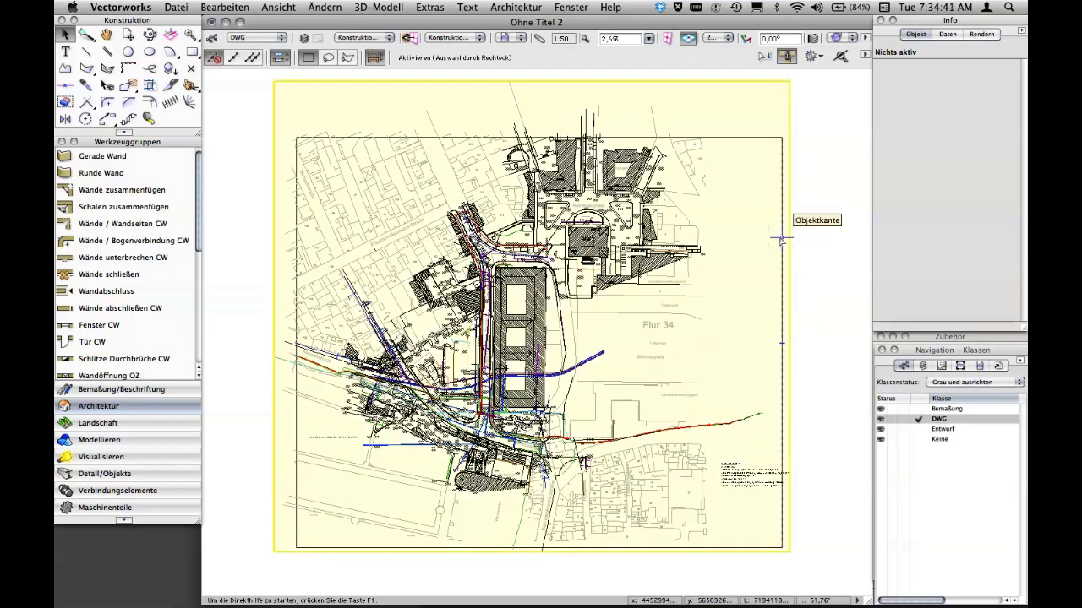
- Delete the imported design layer 05_2011 from the Konstruktionsebenen list in Organisation
{"action": "left_click", "coordinate": [435, 7]}
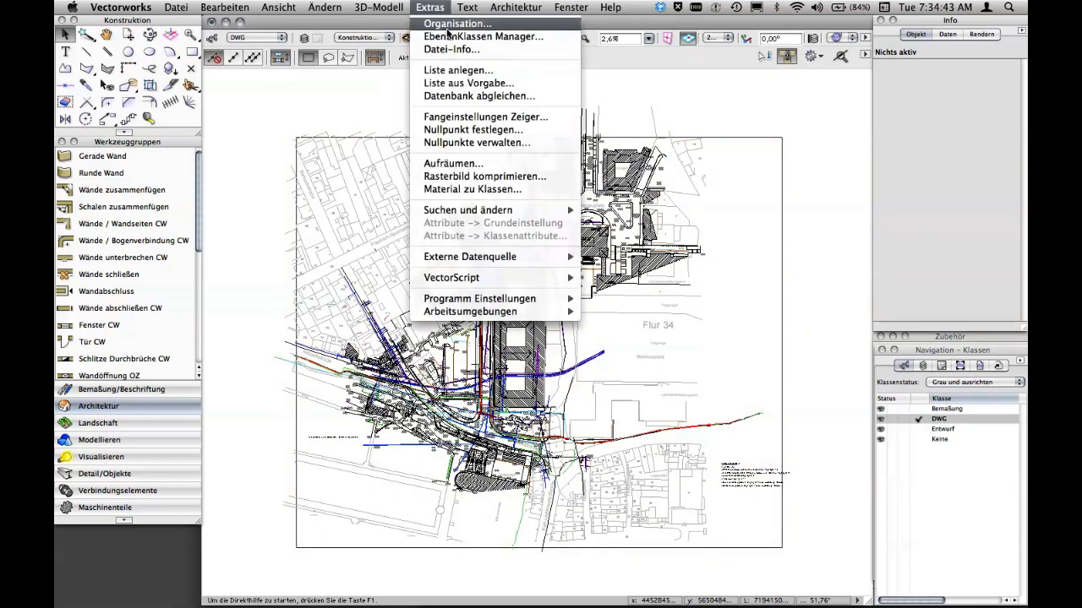
{"action": "left_click", "coordinate": [448, 30]}
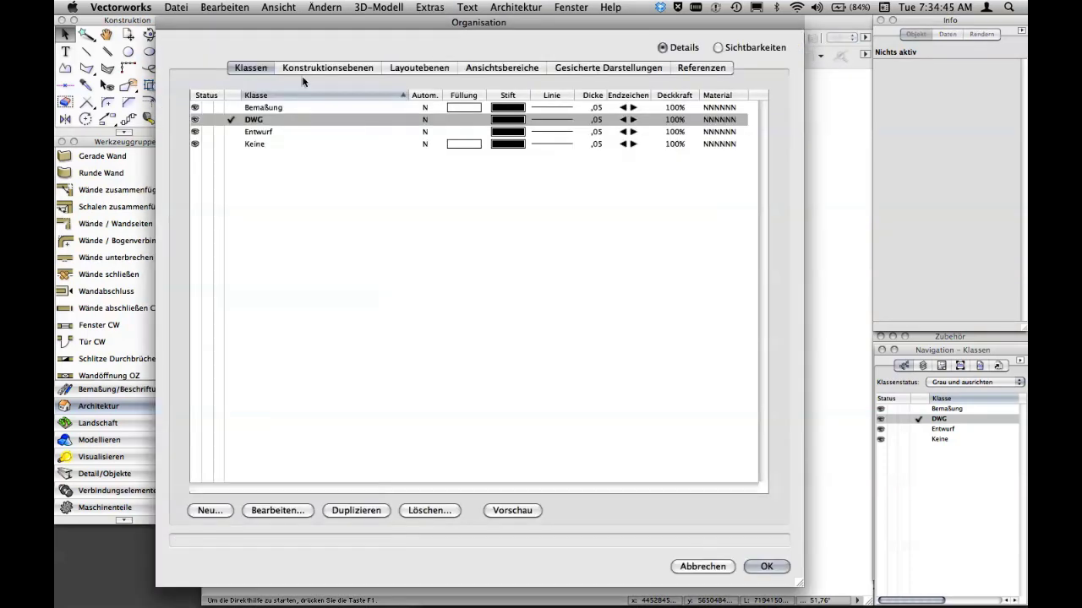
{"action": "left_click", "coordinate": [321, 71]}
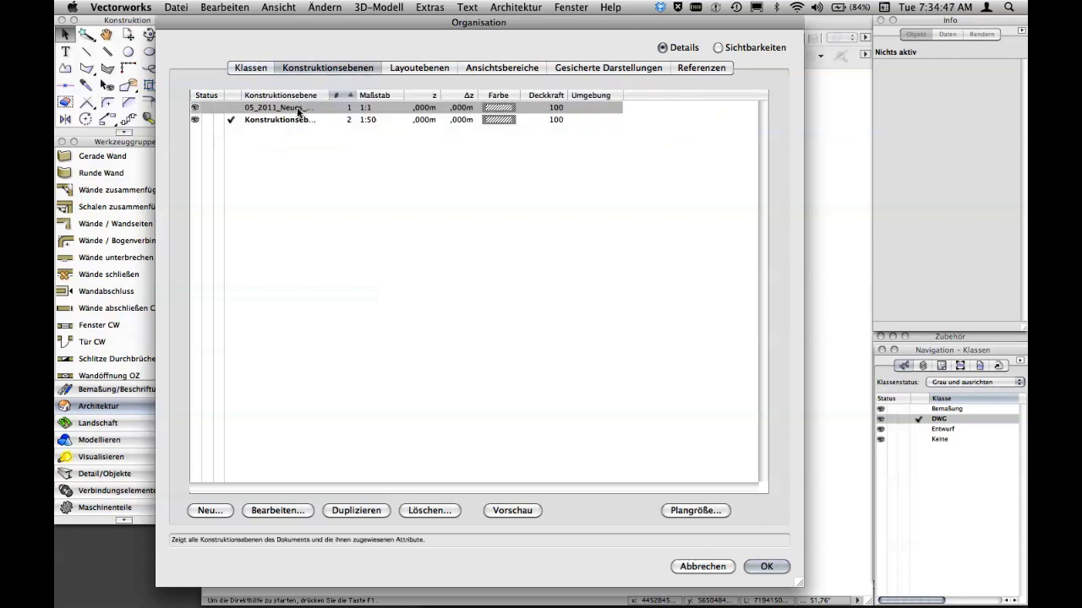
{"action": "left_click", "coordinate": [422, 511]}
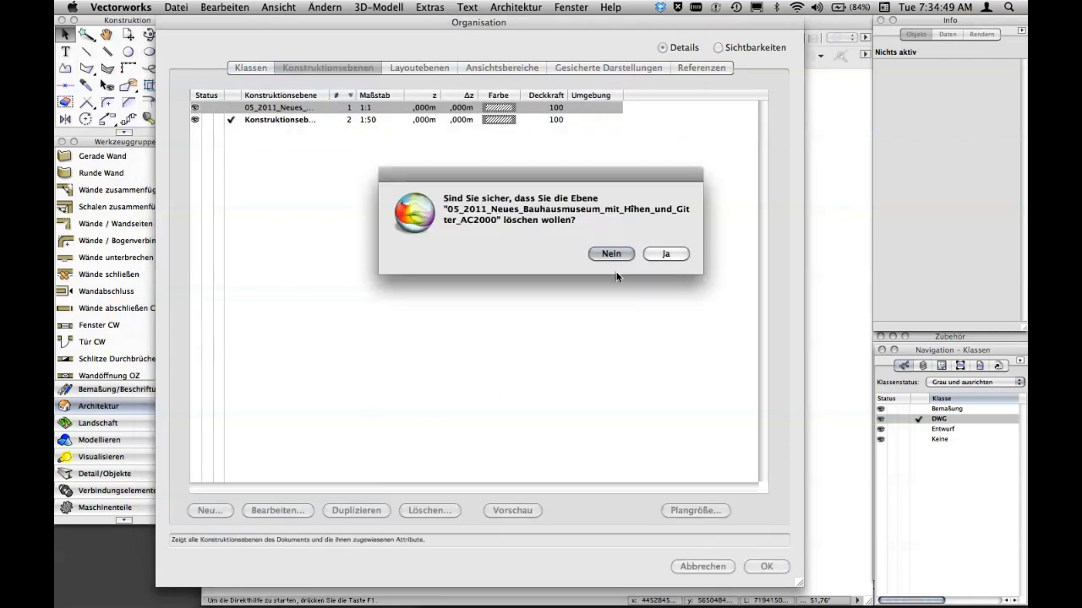
{"action": "left_click", "coordinate": [657, 254]}
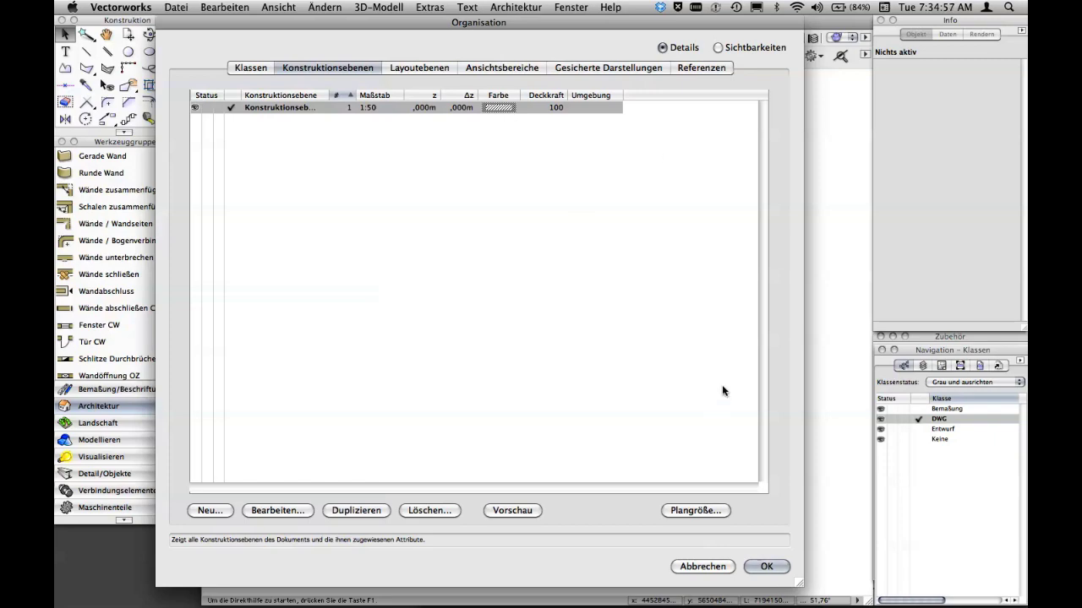
{"action": "left_click", "coordinate": [723, 570]}
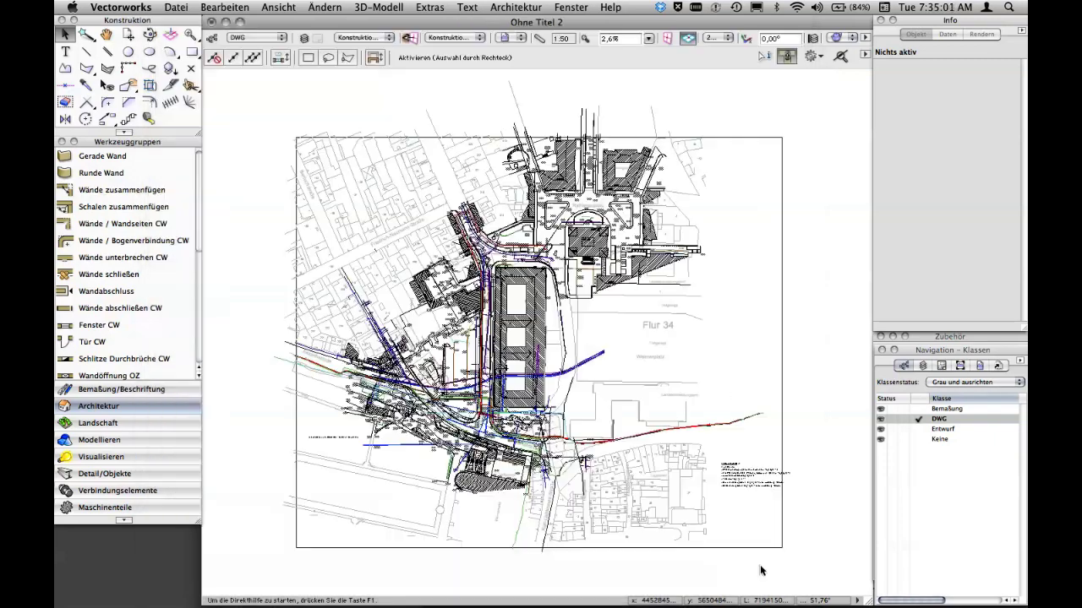
- Make Entwurf active and float the Zubehör palette as a tall panel beside the drawing
{"action": "left_click", "coordinate": [917, 429]}
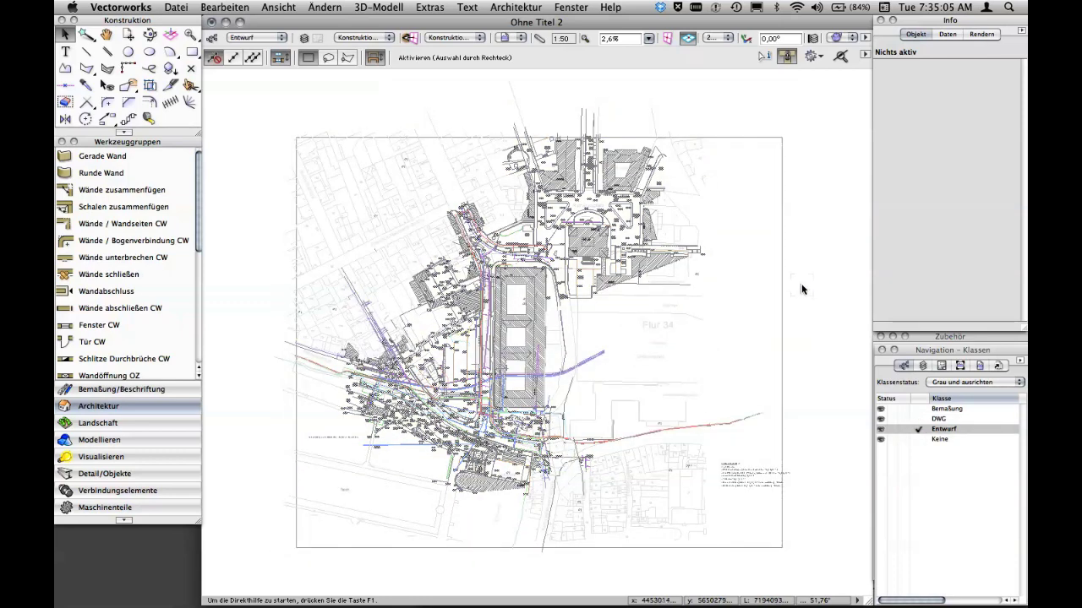
{"action": "double_click", "coordinate": [970, 335]}
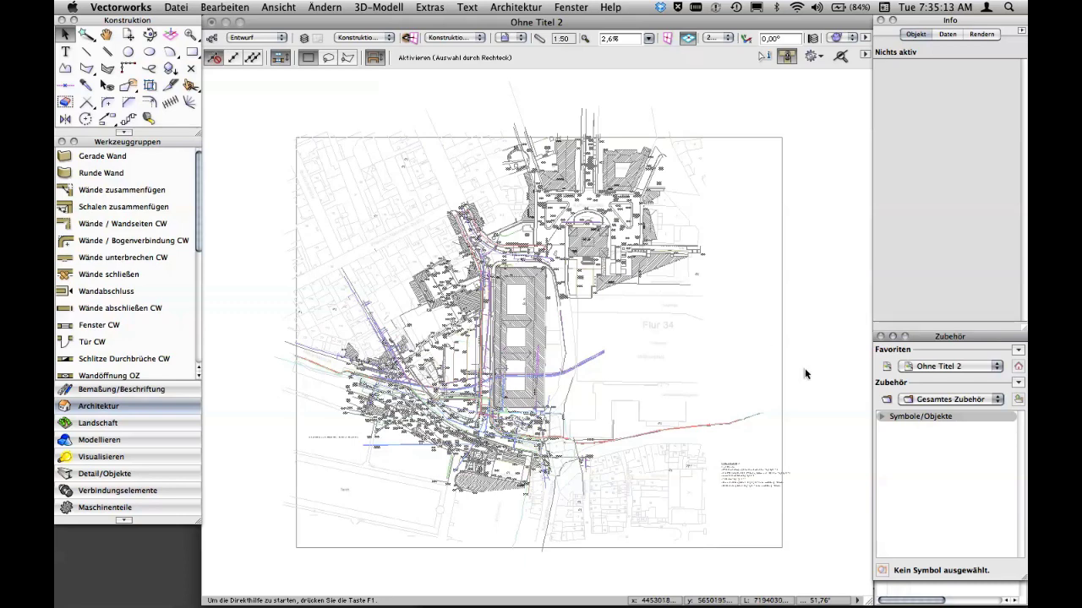
{"action": "key", "text": "h"}
{"action": "left_click_drag", "start_coordinate": [804, 367], "coordinate": [737, 361]}
{"action": "key", "text": "x"}
{"action": "mouse_move", "coordinate": [970, 336]}
{"action": "left_mouse_down"}
{"action": "mouse_move", "coordinate": [816, 204]}
{"action": "mouse_move", "coordinate": [783, 84]}
{"action": "mouse_move", "coordinate": [766, 76]}
{"action": "left_mouse_up"}
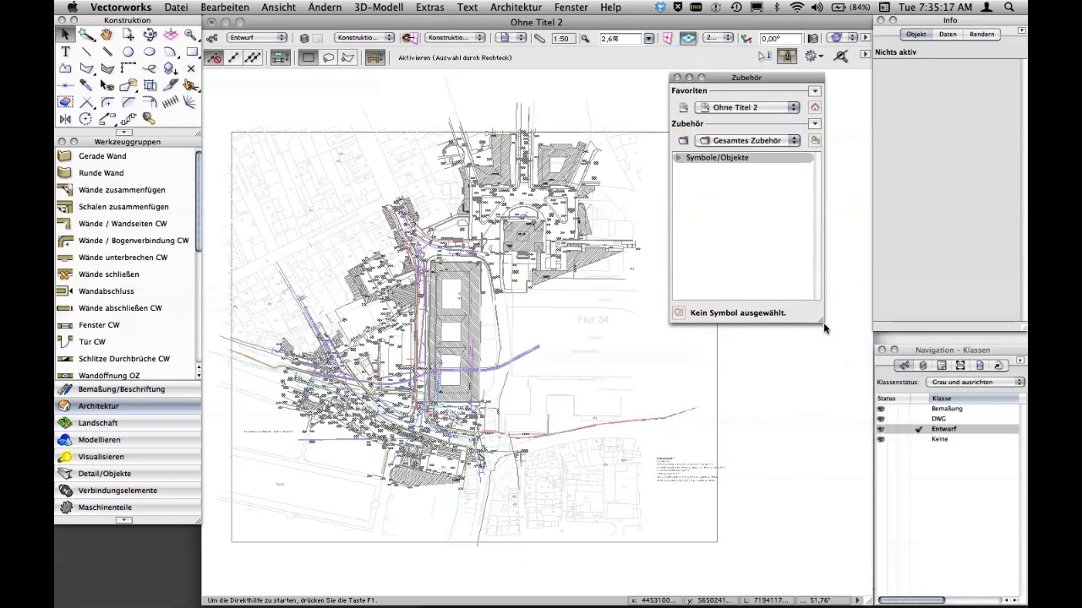
{"action": "left_click_drag", "start_coordinate": [823, 323], "coordinate": [855, 556]}
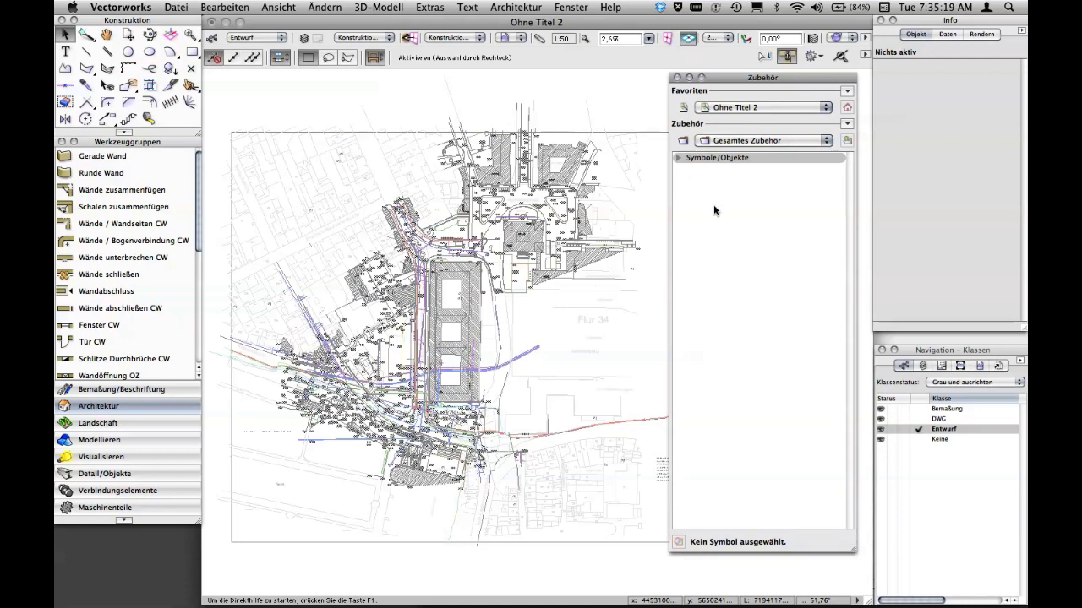
{"action": "left_click_drag", "start_coordinate": [724, 77], "coordinate": [738, 78]}
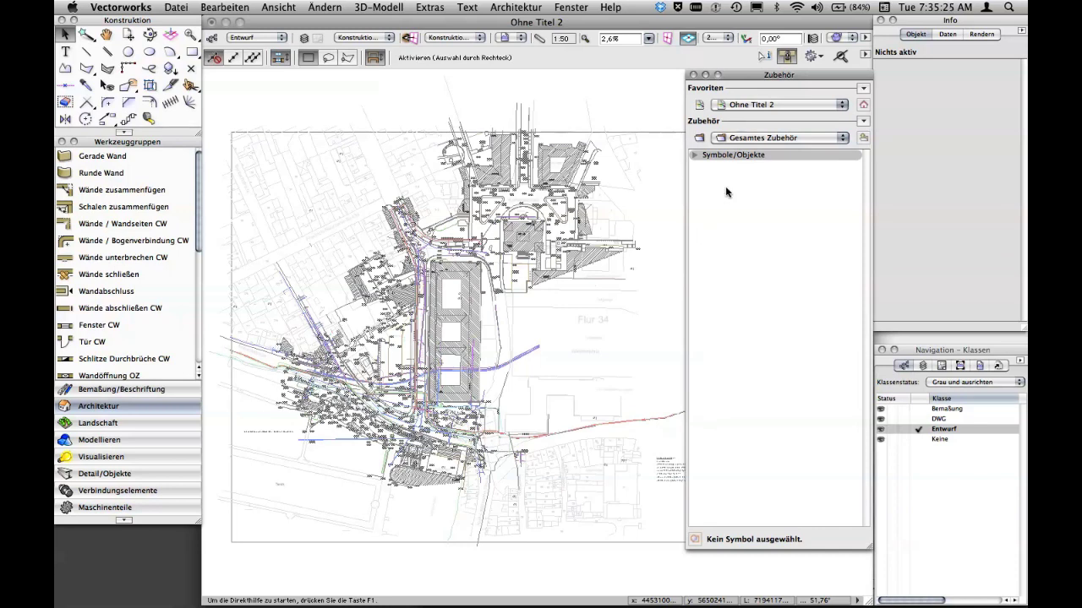
- Inspect the Symbole/Objekte folder in the Gesamtes Zubehör library, keeping all resources shown
{"action": "left_click", "coordinate": [691, 155]}
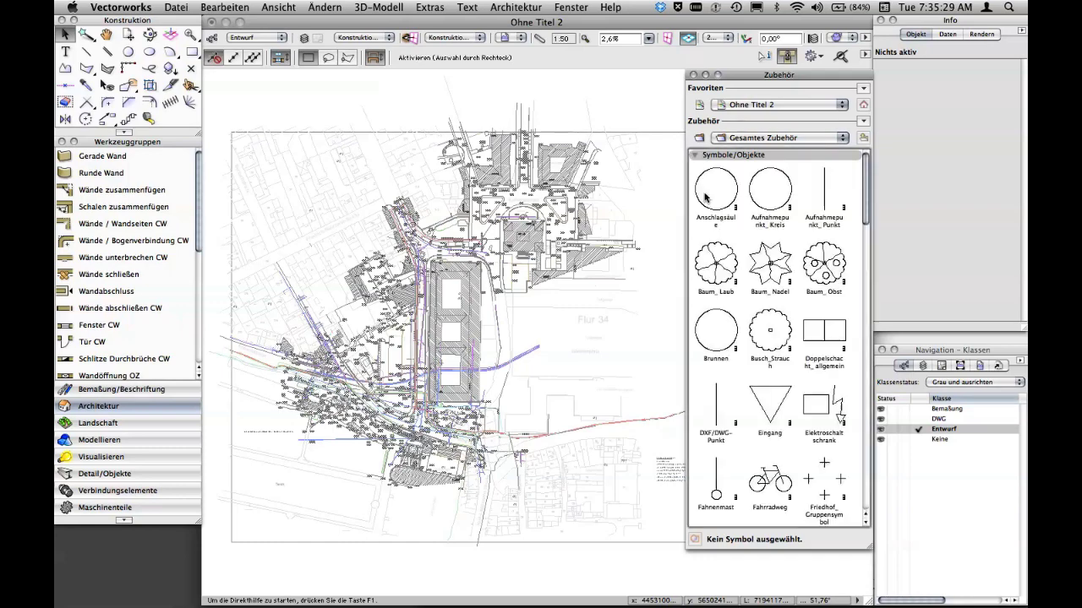
{"action": "mouse_move", "coordinate": [866, 194]}
{"action": "left_mouse_down"}
{"action": "mouse_move", "coordinate": [880, 375]}
{"action": "mouse_move", "coordinate": [869, 187]}
{"action": "mouse_move", "coordinate": [866, 338]}
{"action": "mouse_move", "coordinate": [882, 62]}
{"action": "left_mouse_up"}
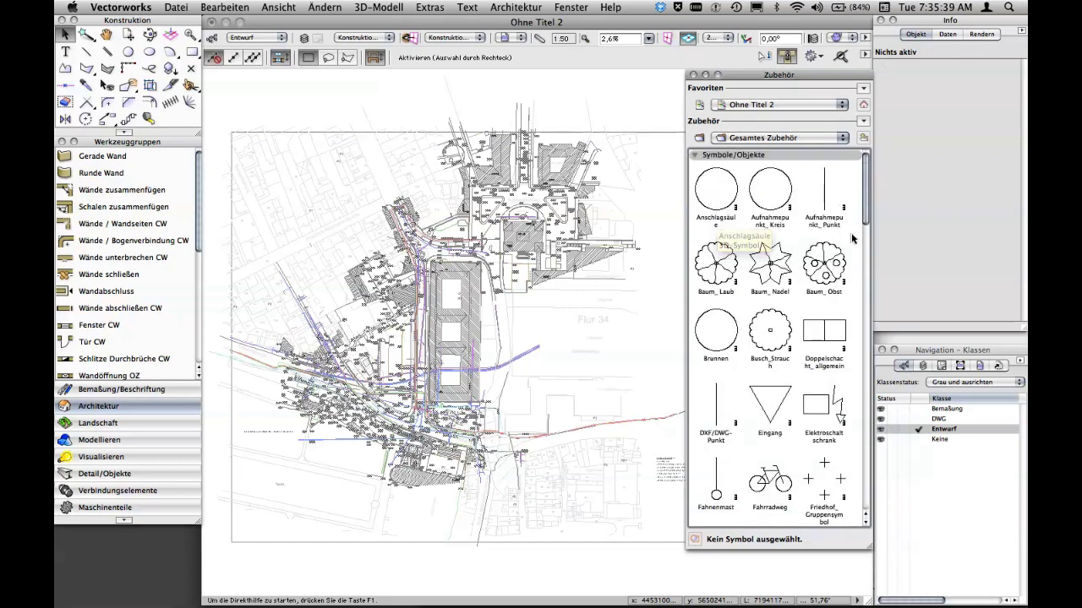
{"action": "scroll", "coordinate": [855, 218], "scroll_direction": "down", "scroll_amount": 3}
{"action": "scroll", "coordinate": [803, 203], "scroll_direction": "up", "scroll_amount": 2}
{"action": "scroll", "coordinate": [702, 174], "scroll_direction": "up", "scroll_amount": 2}
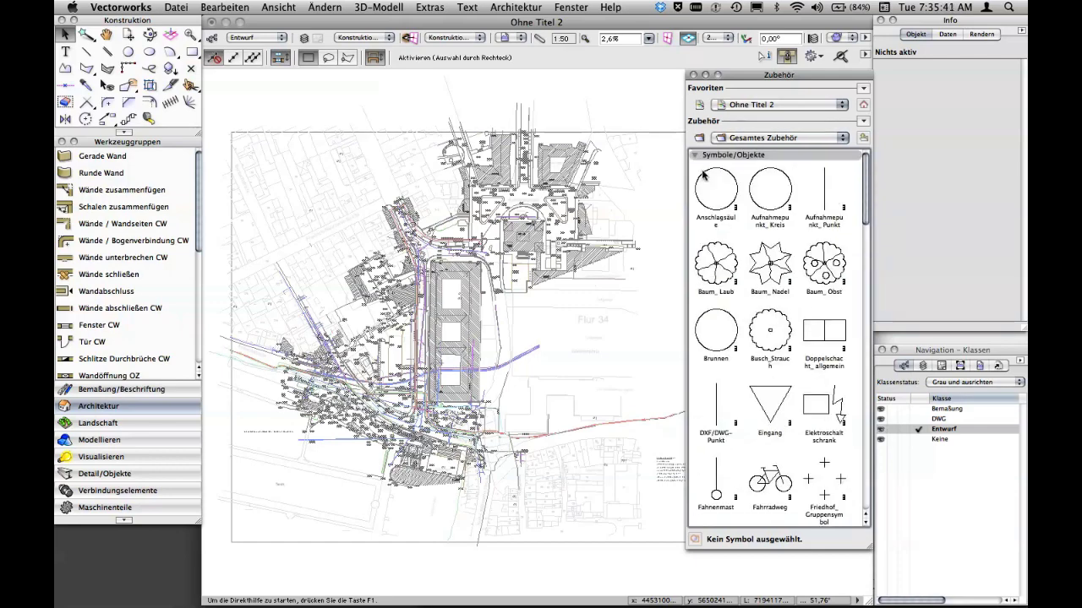
{"action": "left_click", "coordinate": [693, 156]}
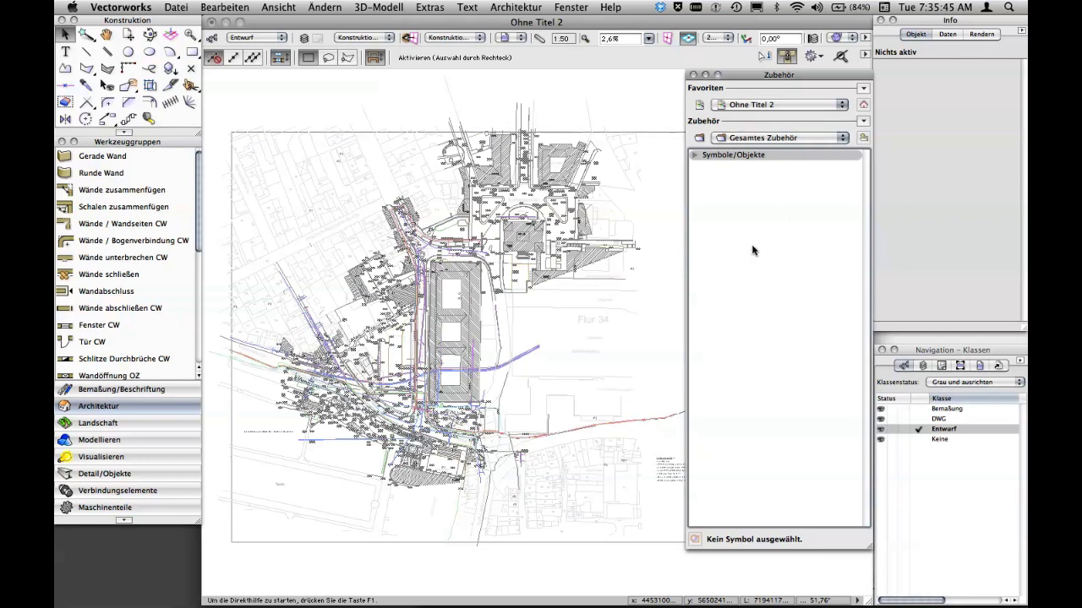
{"action": "left_click", "coordinate": [786, 139]}
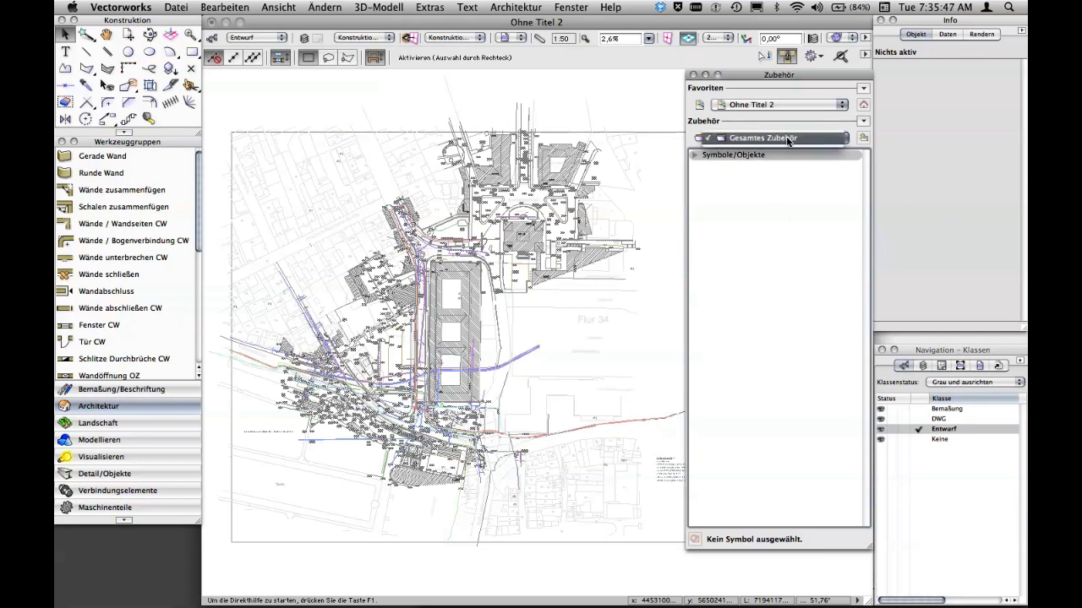
{"action": "left_click", "coordinate": [786, 139]}
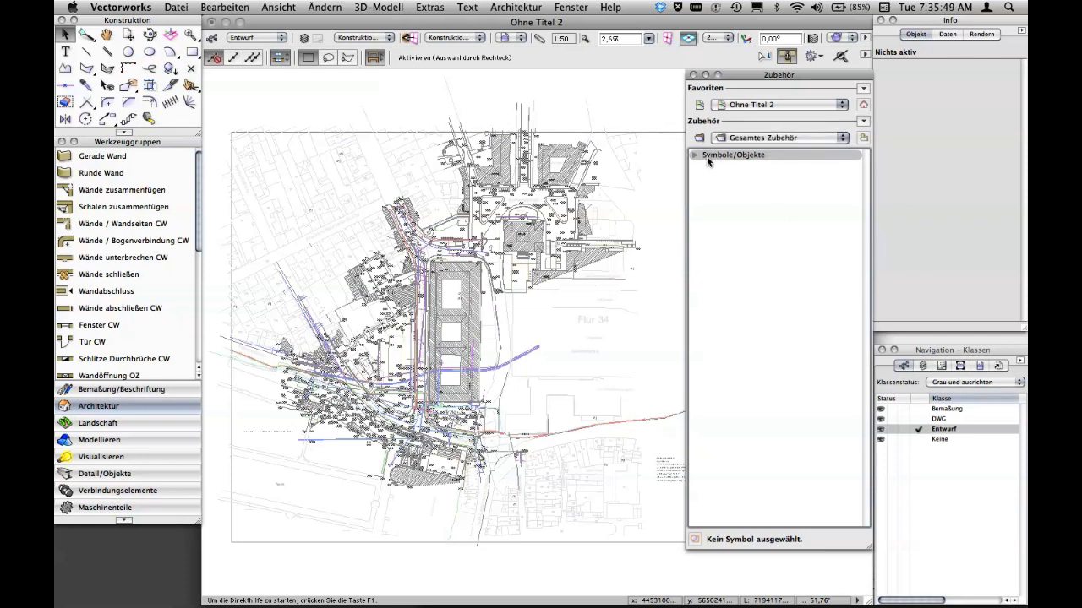
{"action": "left_click", "coordinate": [752, 141]}
{"action": "left_click", "coordinate": [695, 155]}
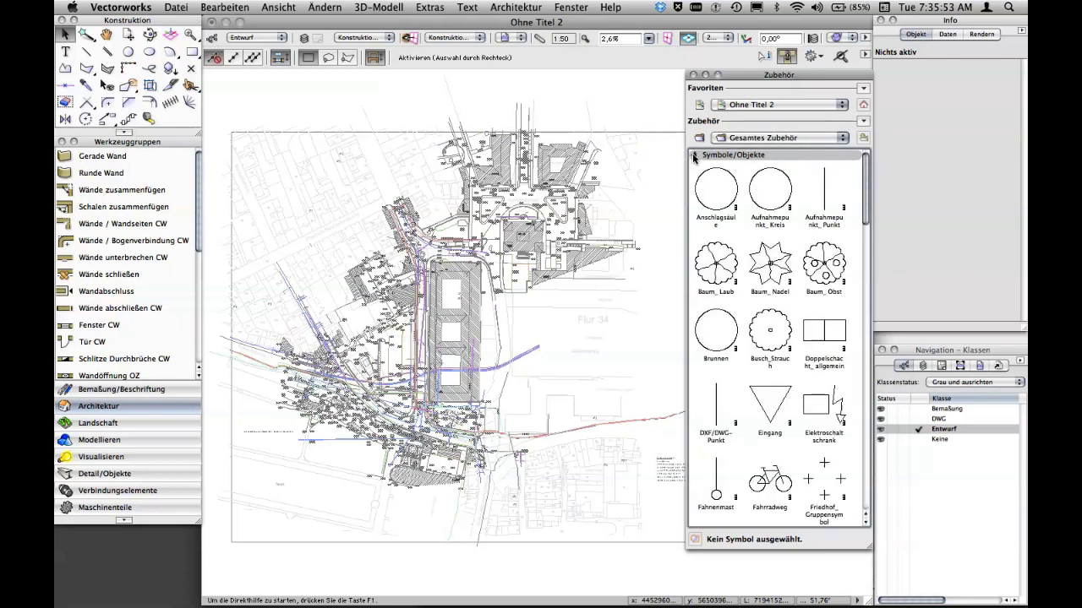
{"action": "left_click", "coordinate": [695, 155]}
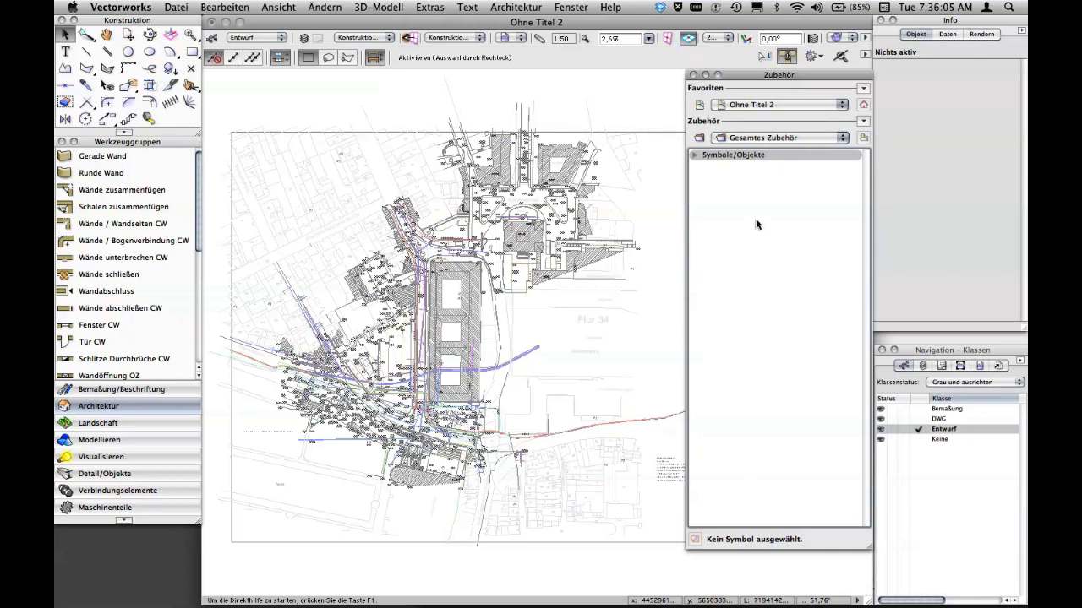
{"action": "double_click", "coordinate": [796, 238]}
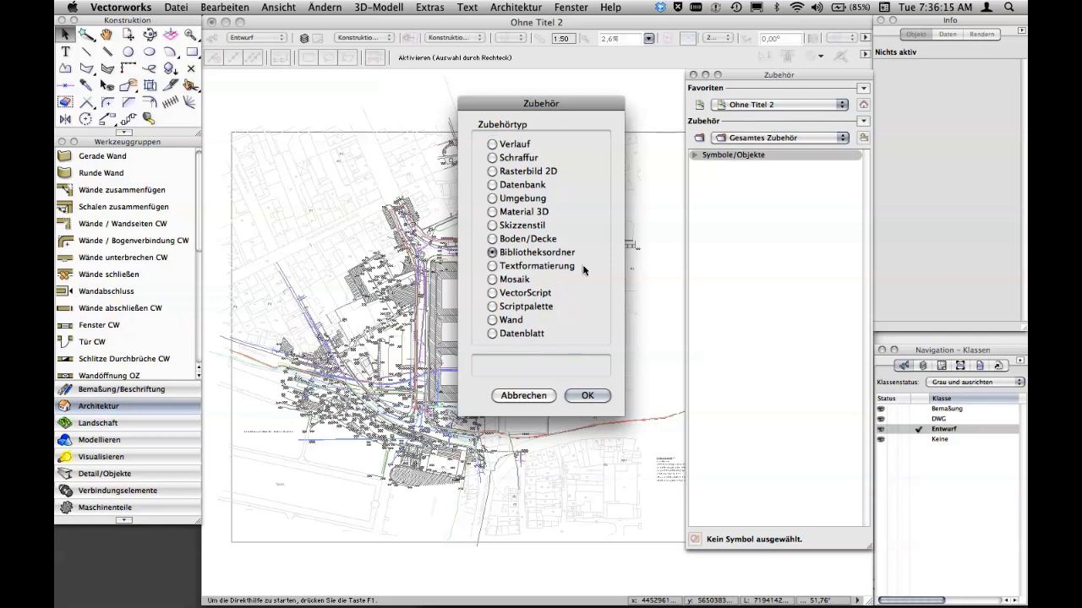
{"action": "left_click", "coordinate": [589, 397]}
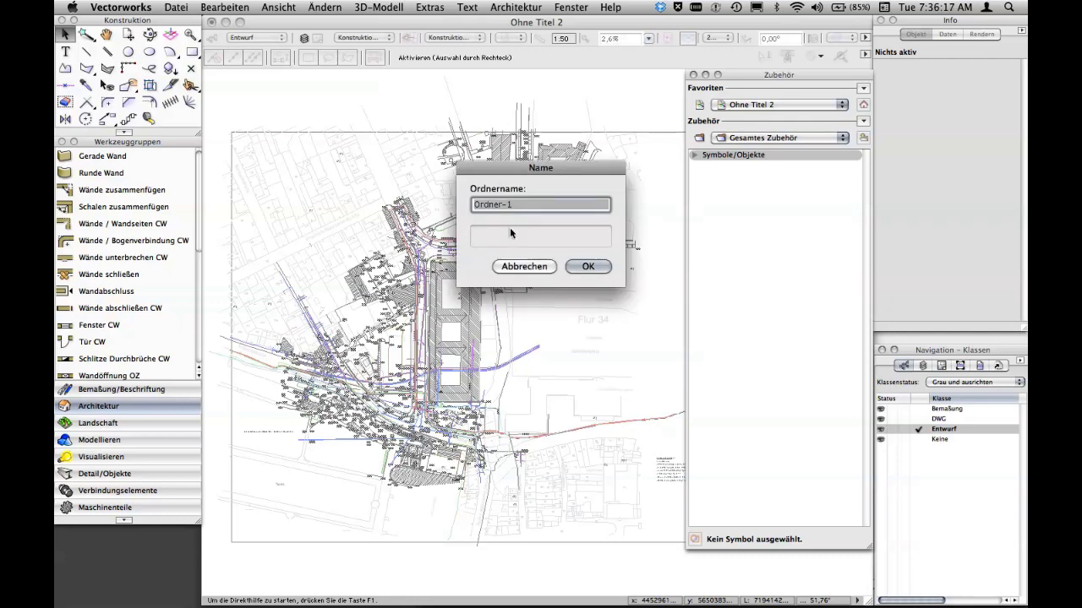
{"action": "type", "text": "DWC"}
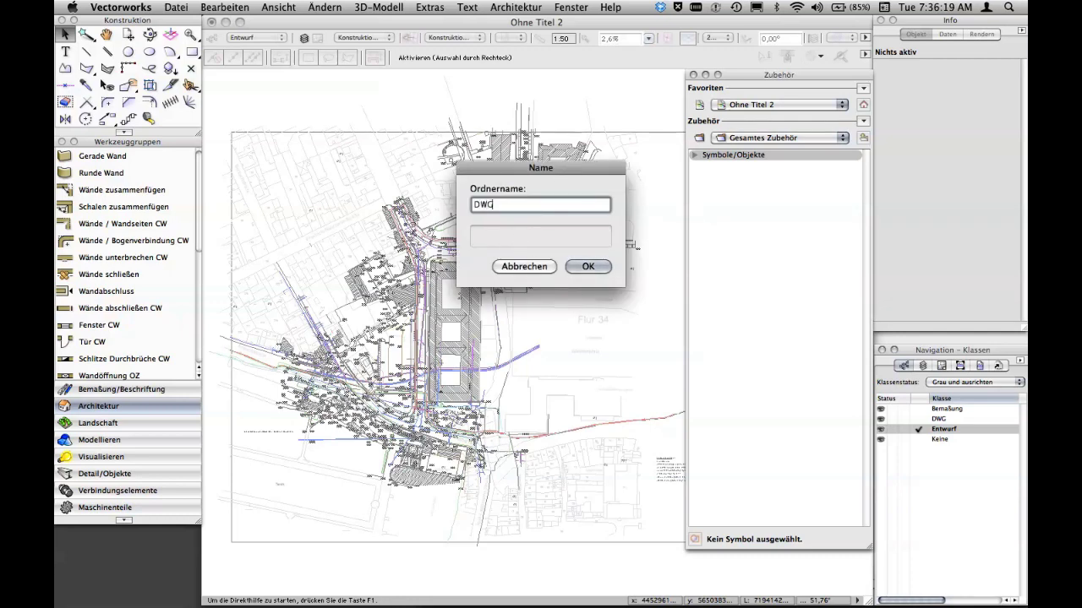
{"action": "left_click", "coordinate": [589, 266]}
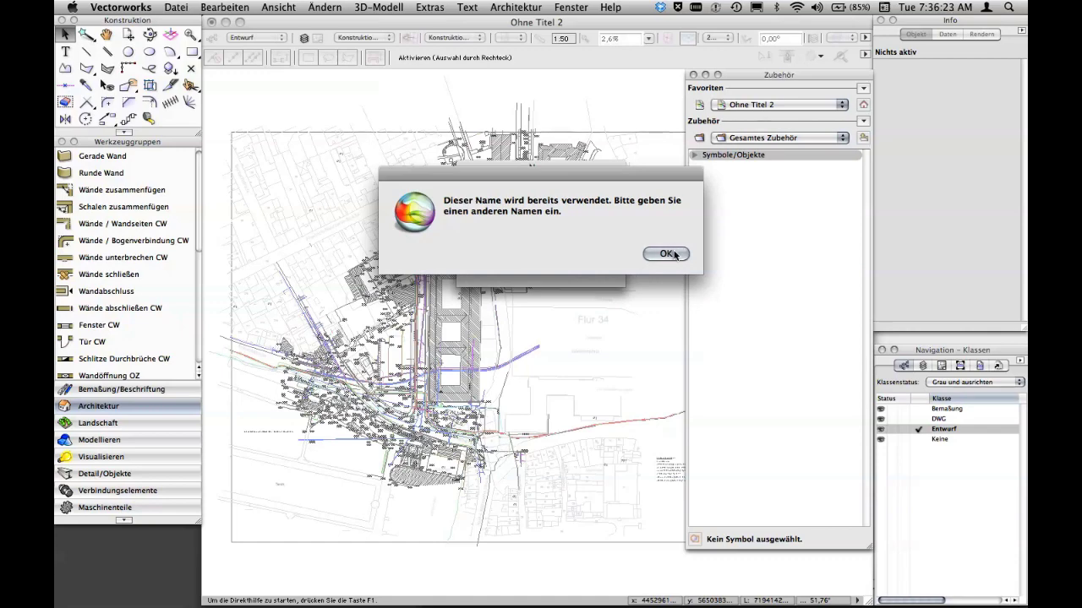
{"action": "left_click", "coordinate": [668, 254]}
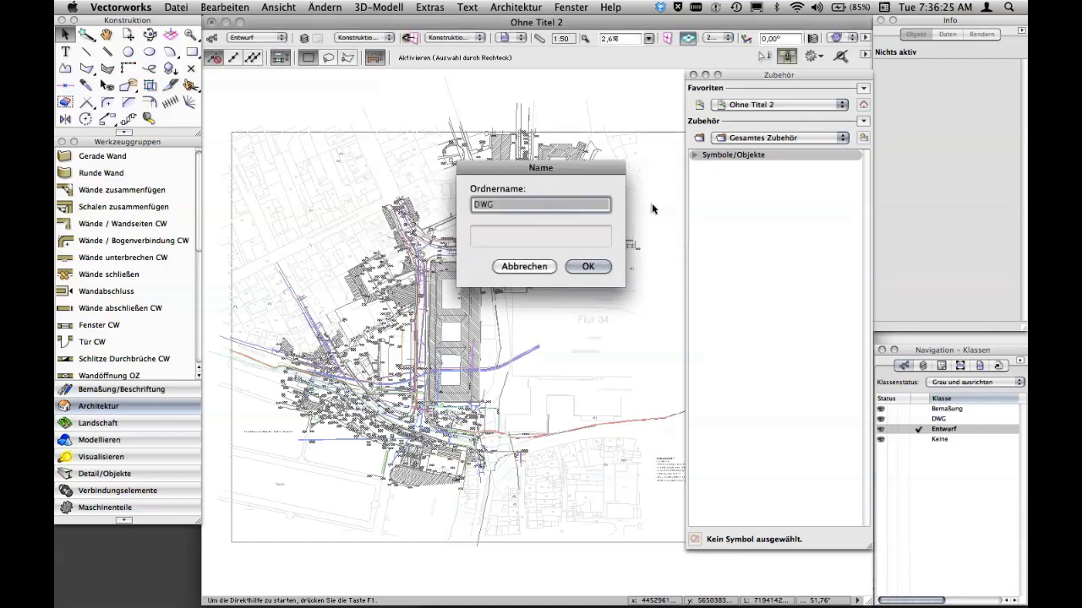
{"action": "left_click", "coordinate": [524, 266]}
{"action": "left_click", "coordinate": [694, 155]}
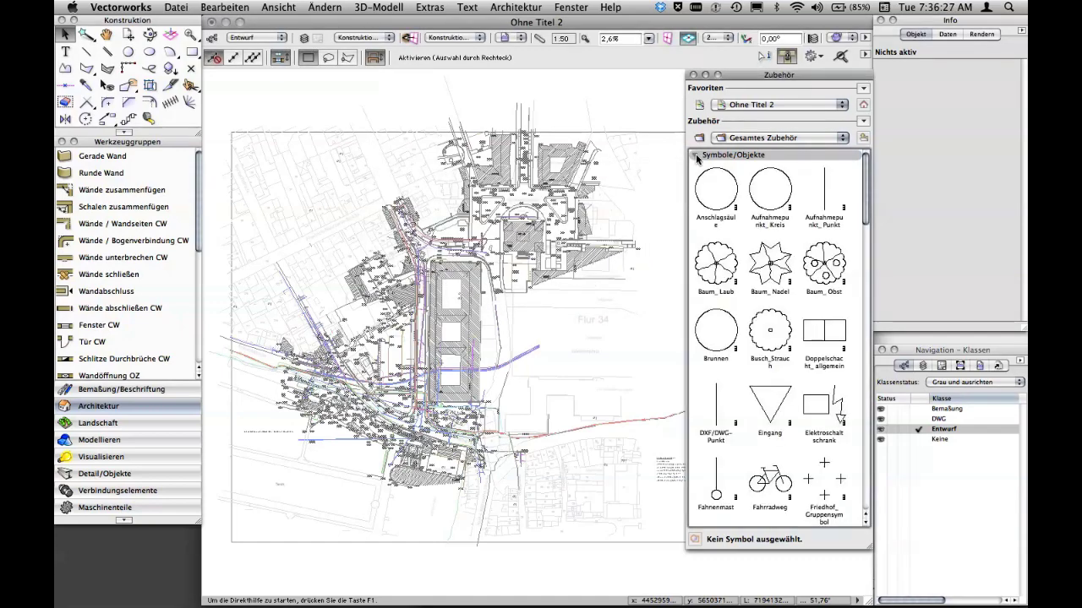
{"action": "left_click", "coordinate": [694, 155]}
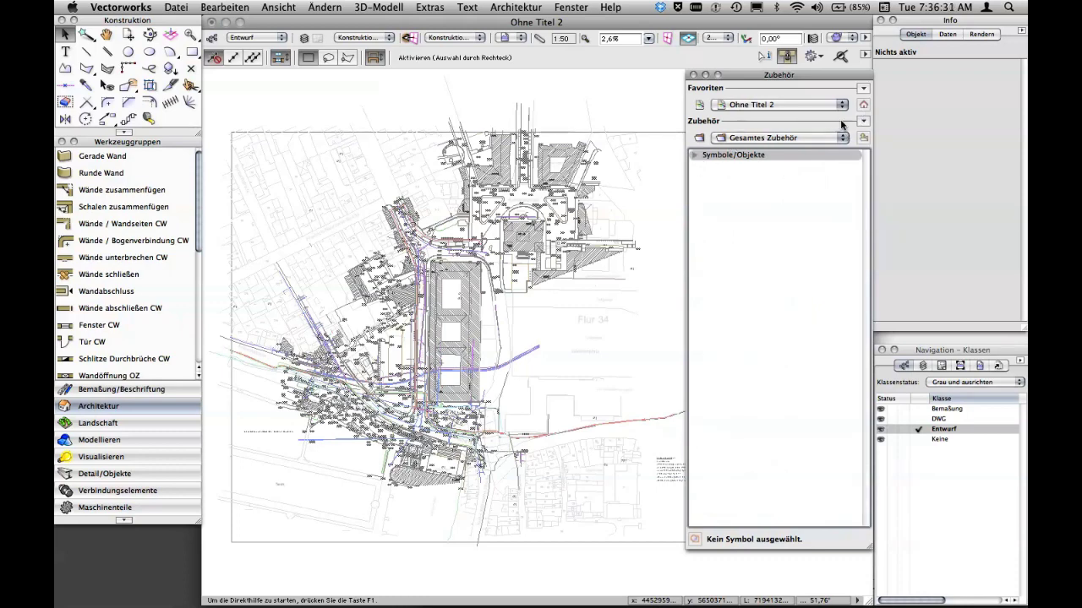
- Create a Bibliotheksordner resource named Original from the Zubehör palette menu
{"action": "left_click", "coordinate": [793, 141]}
{"action": "left_click", "coordinate": [793, 140]}
{"action": "left_click", "coordinate": [865, 123]}
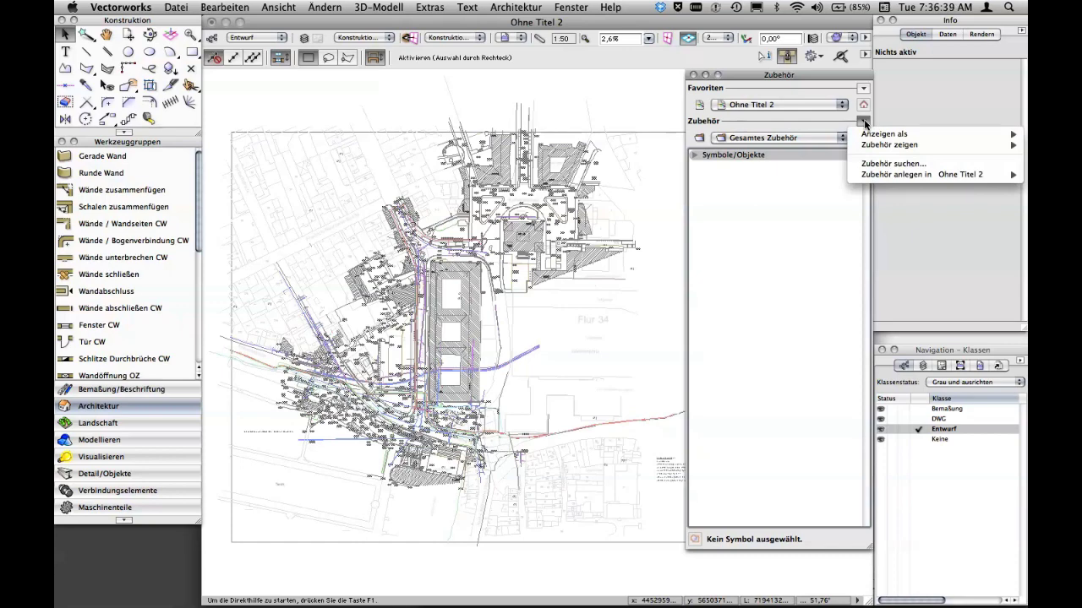
{"action": "left_click", "coordinate": [790, 218]}
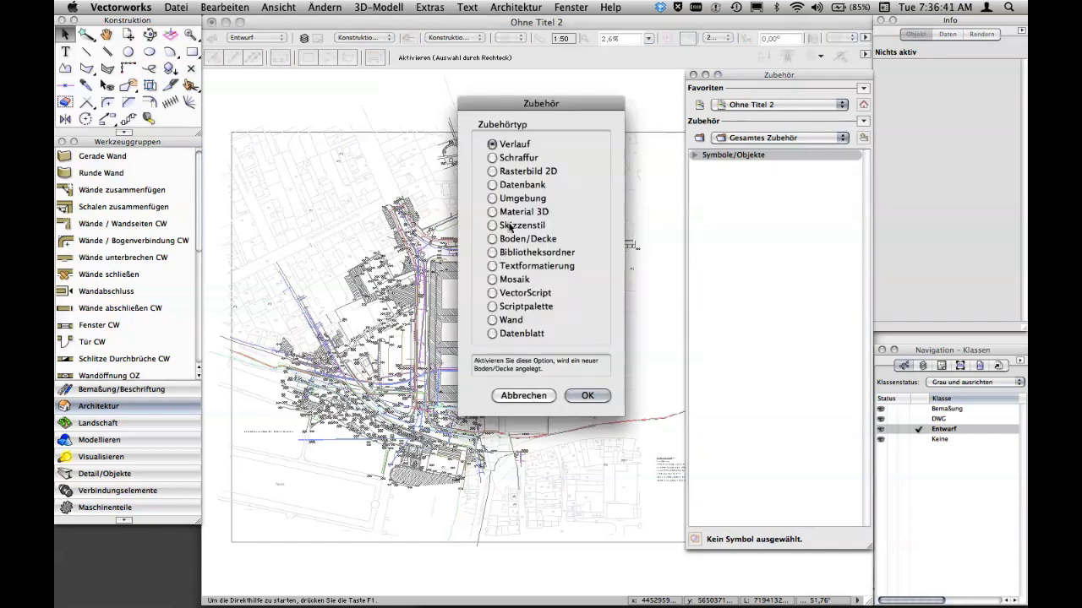
{"action": "left_click", "coordinate": [492, 253]}
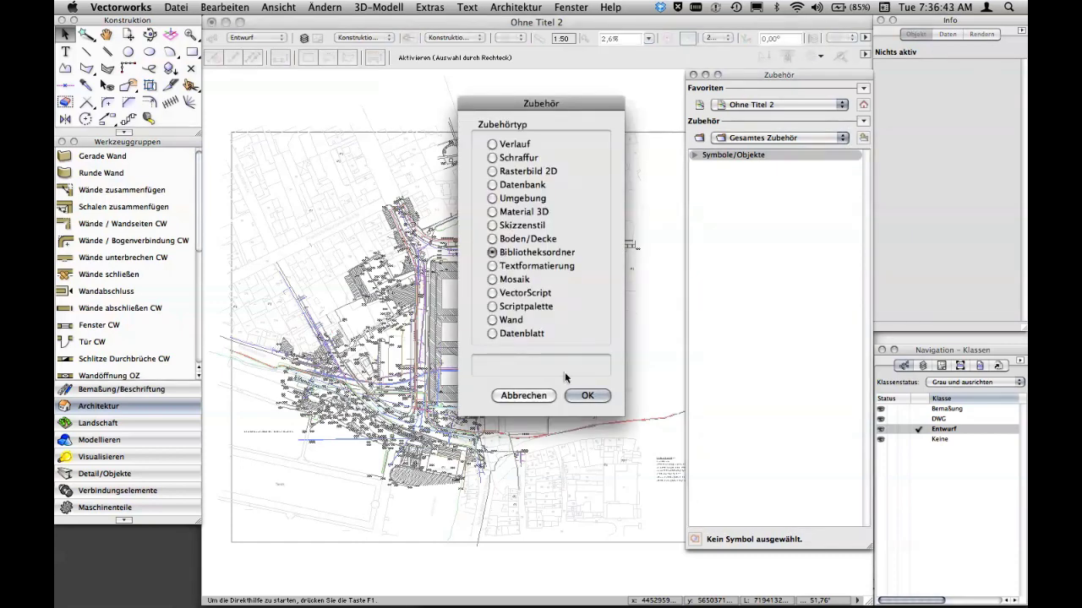
{"action": "left_click", "coordinate": [587, 396]}
{"action": "type", "text": "0"}
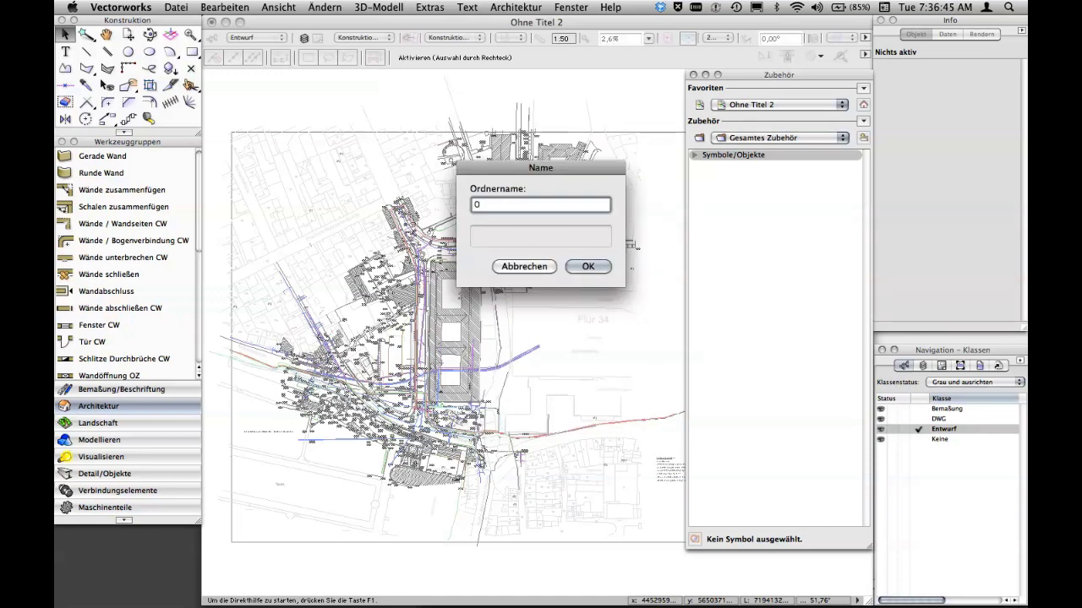
{"action": "type", "text": "inal"}
{"action": "key", "text": "Return"}
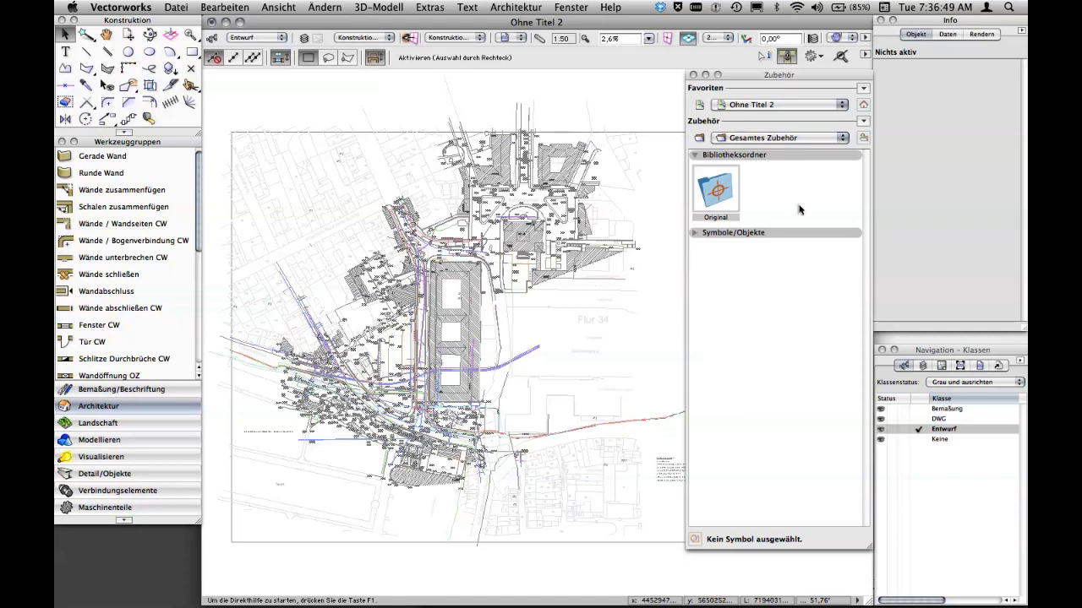
- Select all the document's symbols and move them into the Original library folder
{"action": "left_click", "coordinate": [705, 234]}
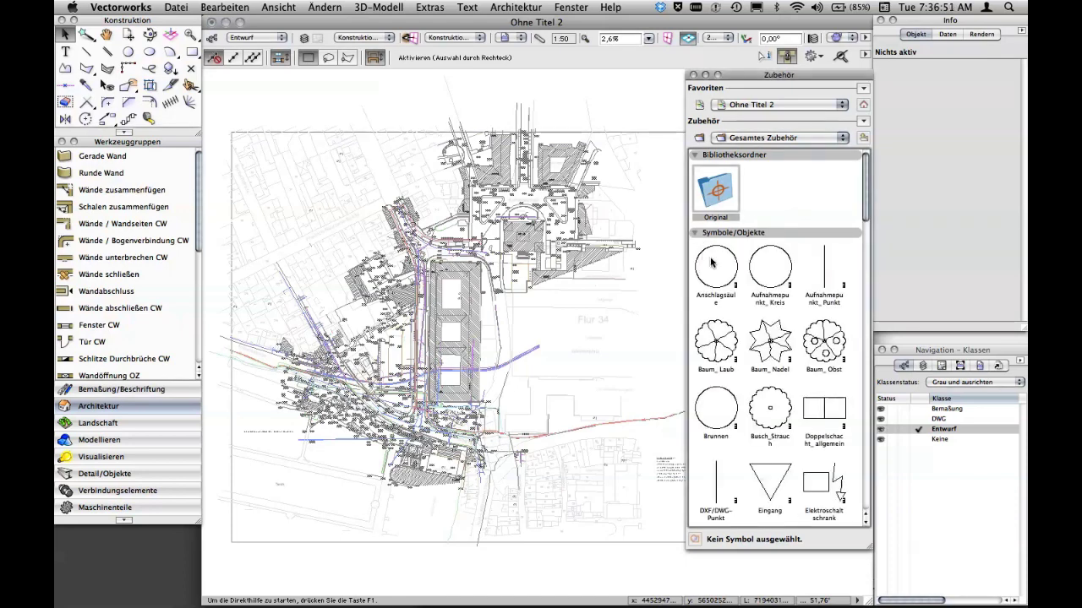
{"action": "left_click", "coordinate": [694, 234]}
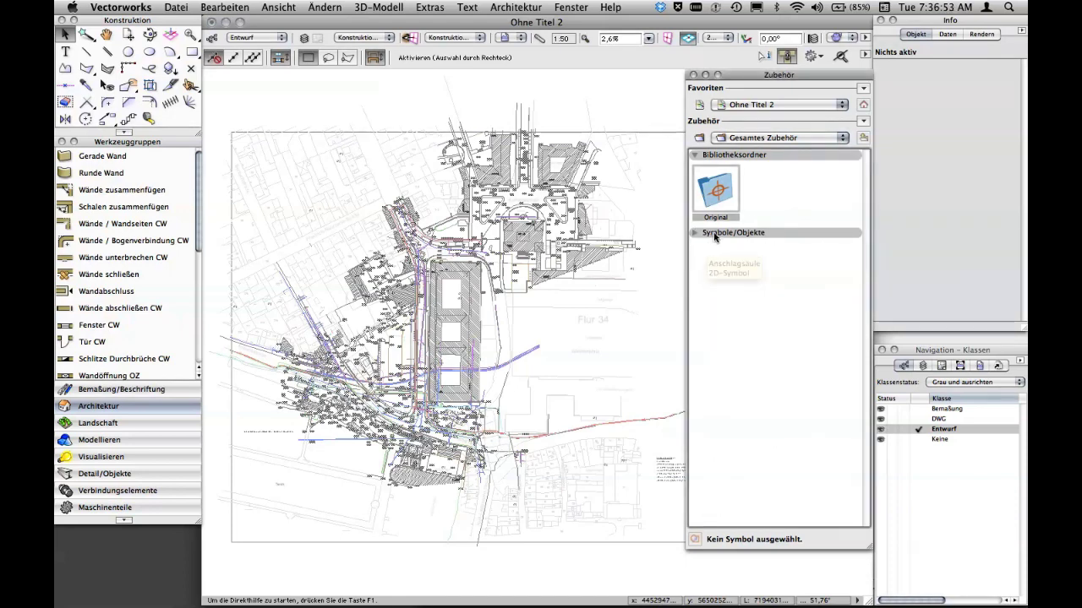
{"action": "left_click", "coordinate": [695, 235]}
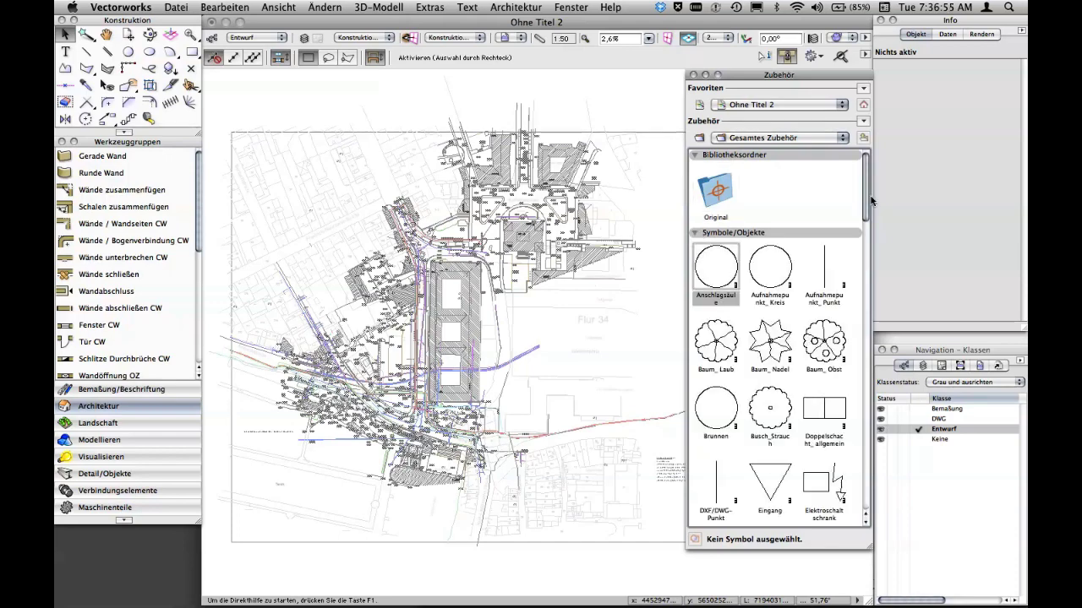
{"action": "left_click_drag", "start_coordinate": [867, 186], "coordinate": [882, 513]}
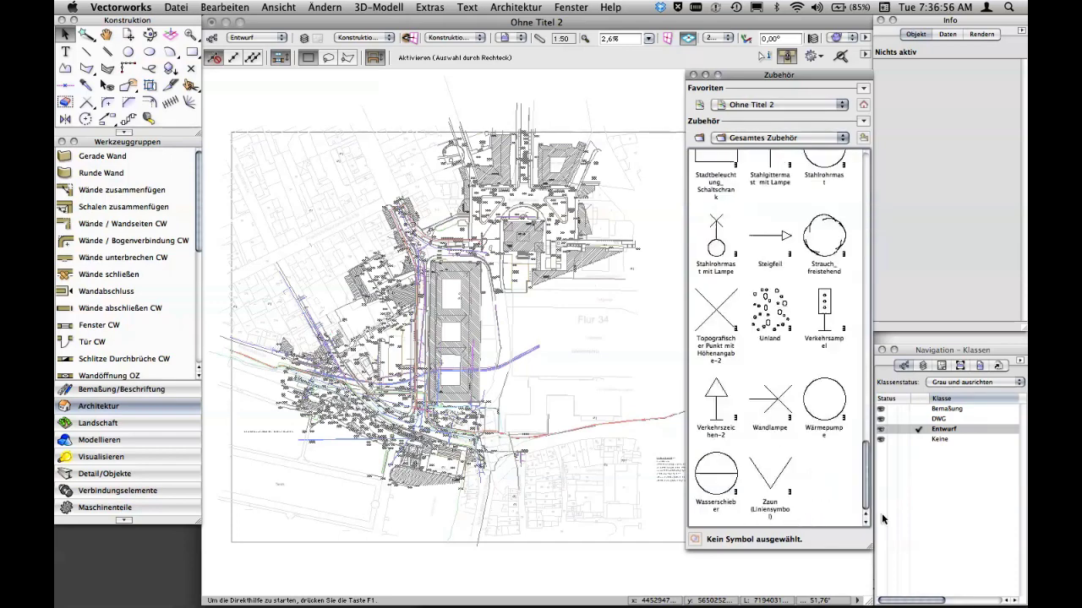
{"action": "right_click", "coordinate": [772, 476]}
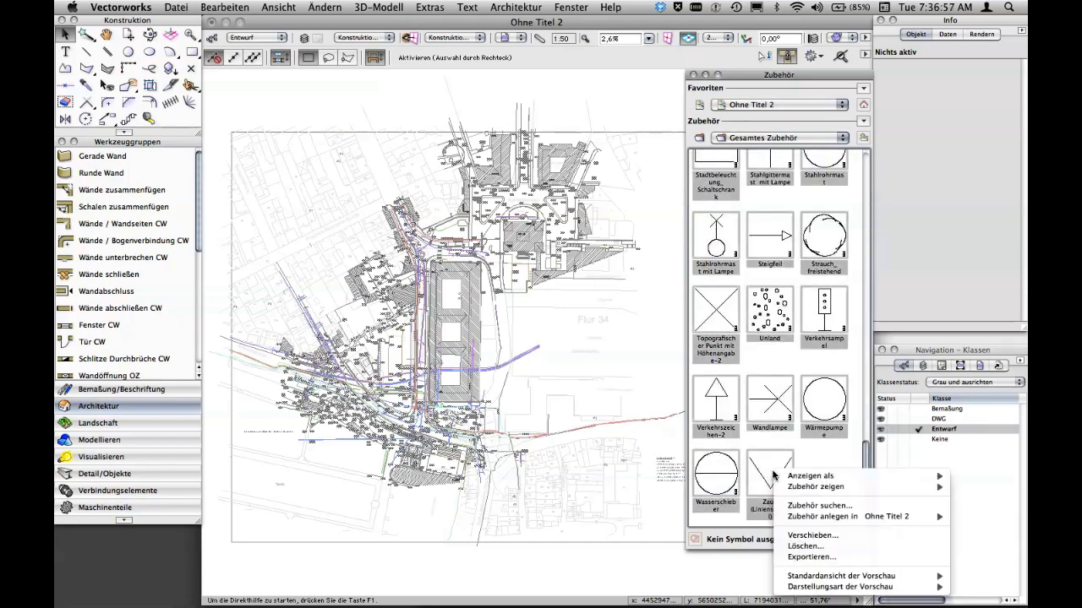
{"action": "left_click", "coordinate": [900, 536]}
{"action": "left_click", "coordinate": [405, 145]}
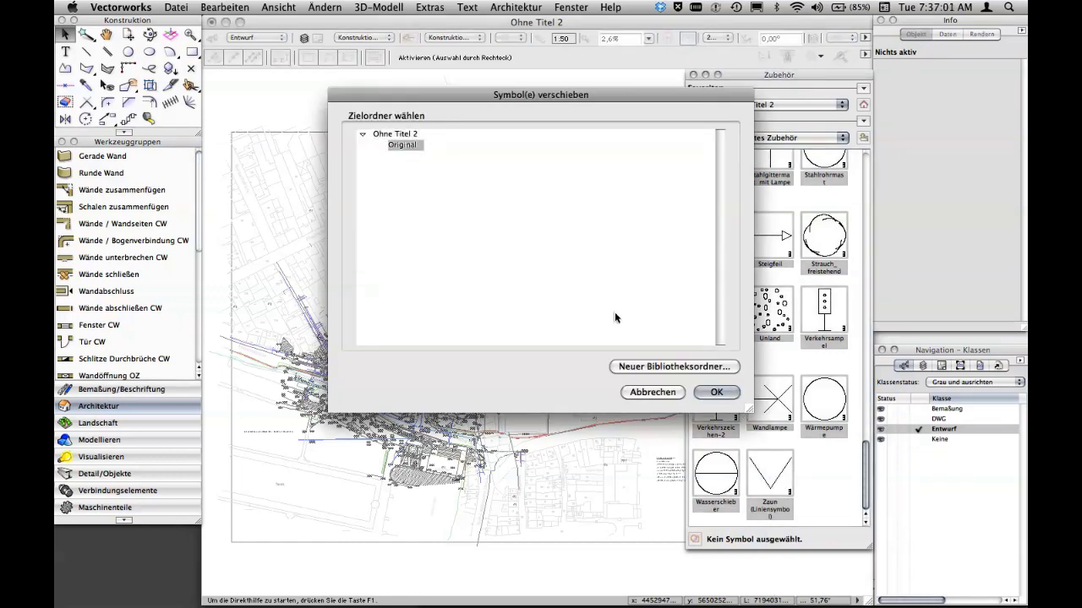
{"action": "left_click", "coordinate": [708, 393]}
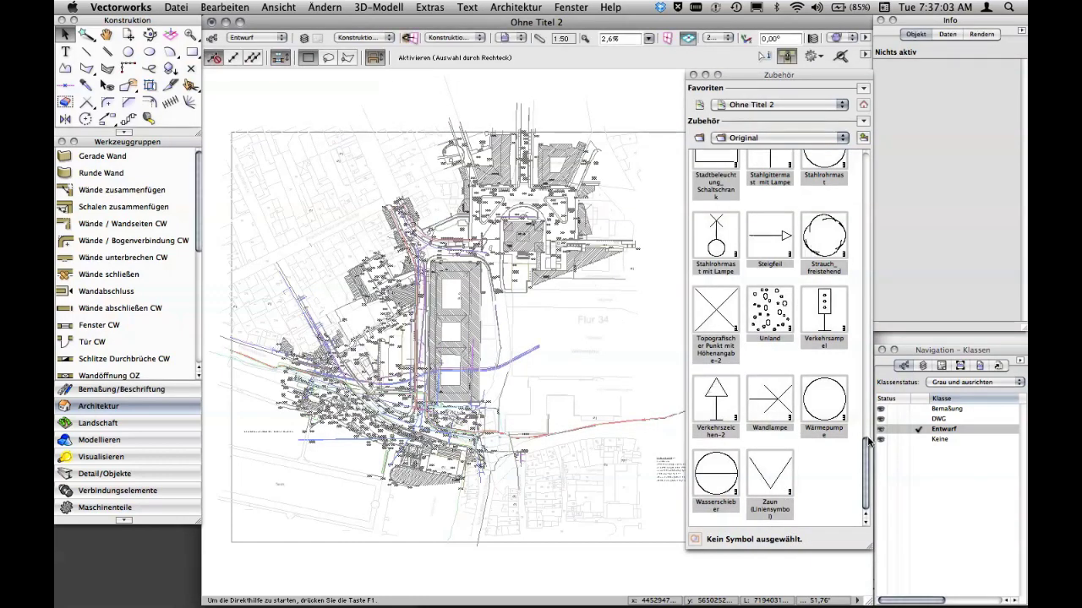
- Switch the resource view back to Gesamtes Zubehör and collapse the library folders section
{"action": "left_click", "coordinate": [694, 155]}
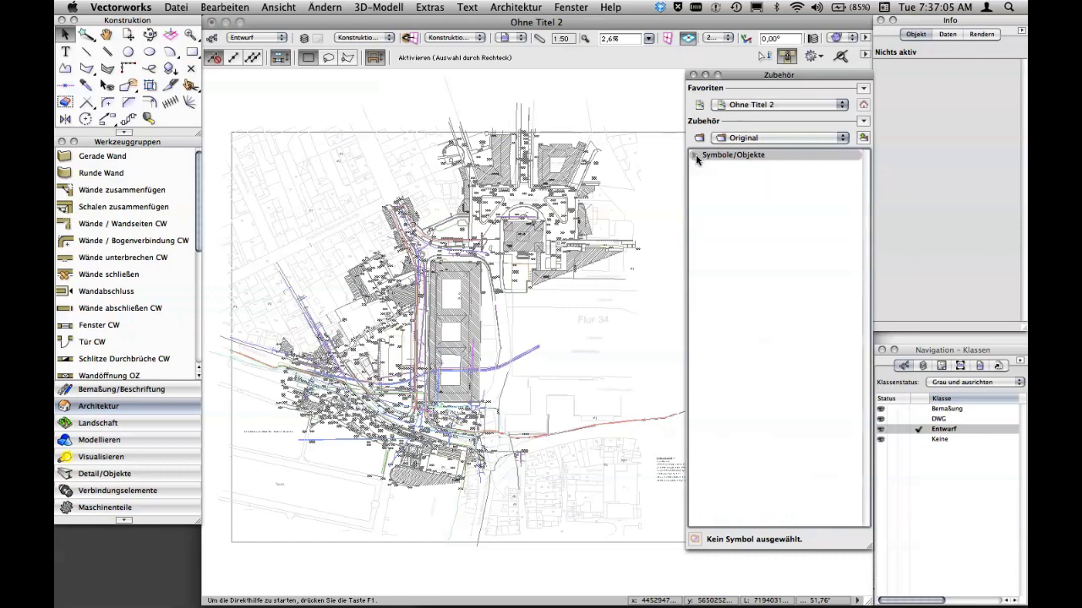
{"action": "left_click", "coordinate": [734, 141]}
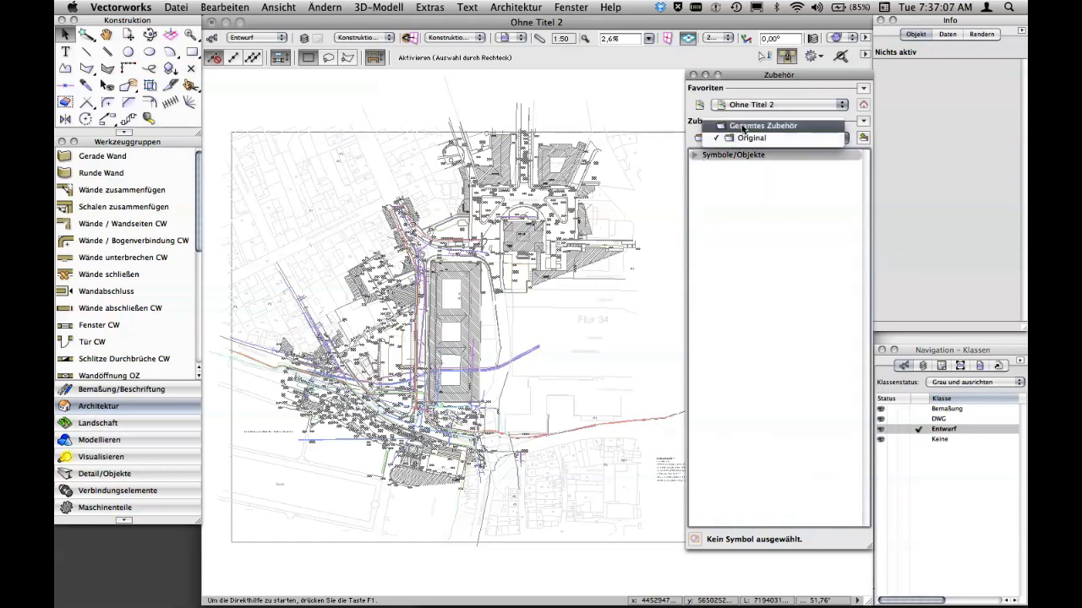
{"action": "left_click", "coordinate": [744, 127]}
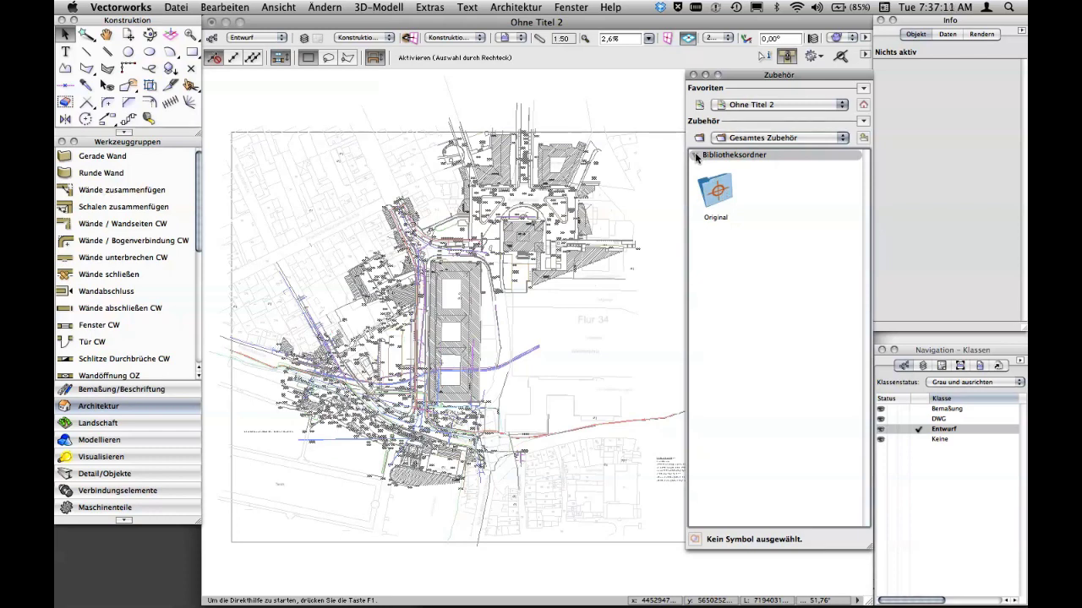
{"action": "left_click", "coordinate": [694, 156]}
{"action": "left_click", "coordinate": [694, 156]}
{"action": "left_click", "coordinate": [694, 155]}
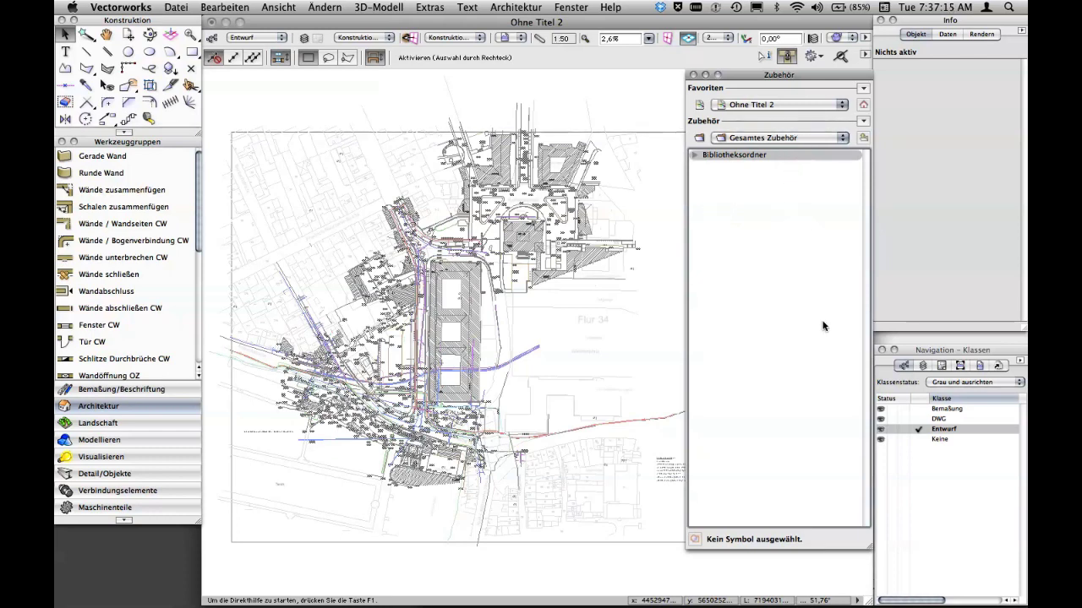
- Shrink the Zubehör palette, dock it beneath the Info palette, then enlarge it to fit
{"action": "left_click_drag", "start_coordinate": [870, 549], "coordinate": [837, 368]}
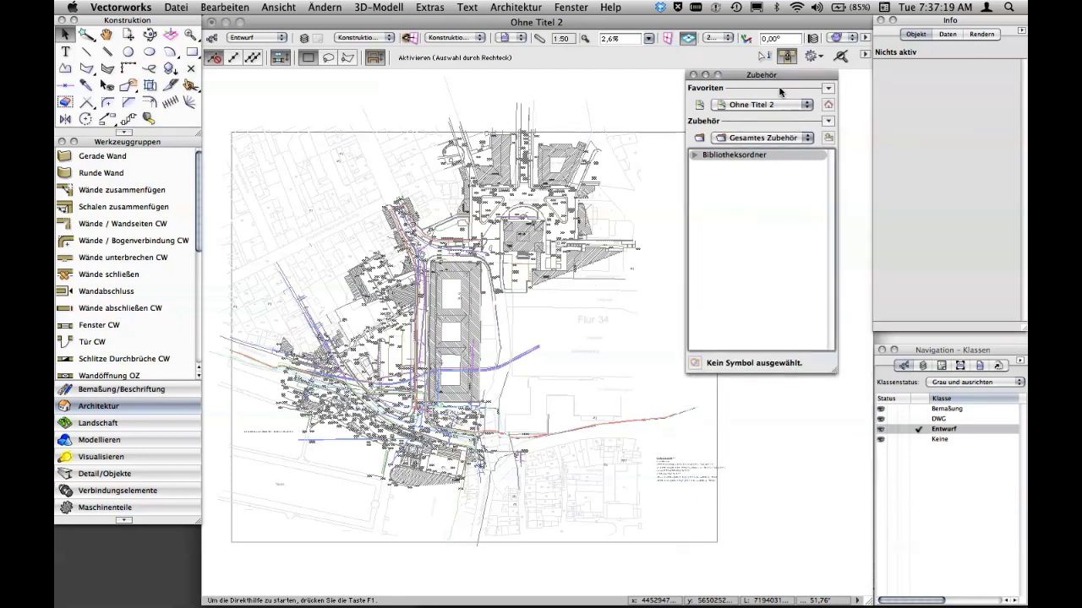
{"action": "left_click_drag", "start_coordinate": [834, 369], "coordinate": [833, 312]}
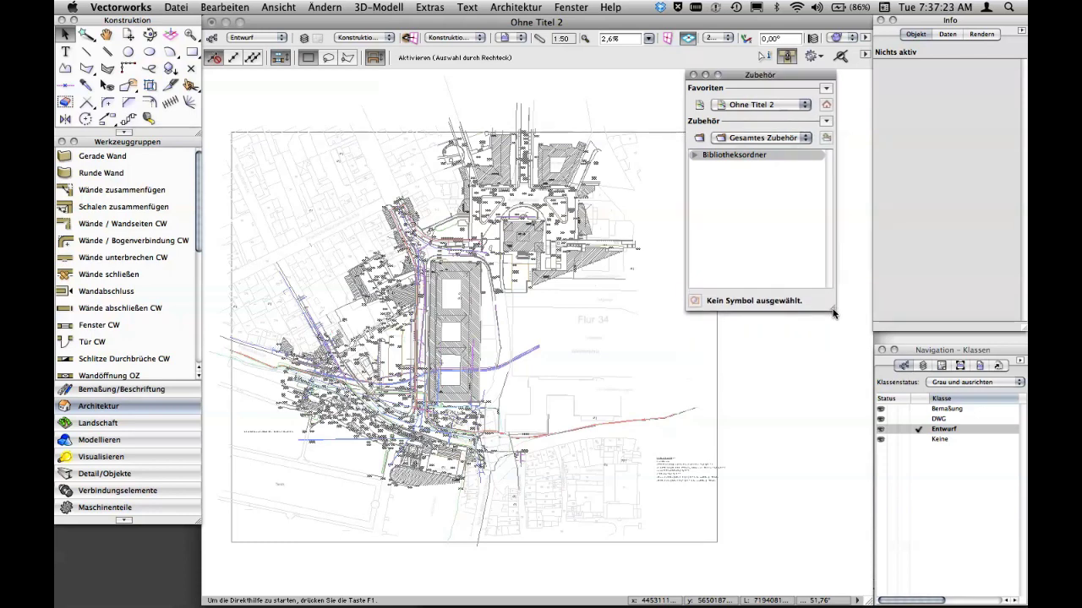
{"action": "left_click_drag", "start_coordinate": [762, 76], "coordinate": [950, 340]}
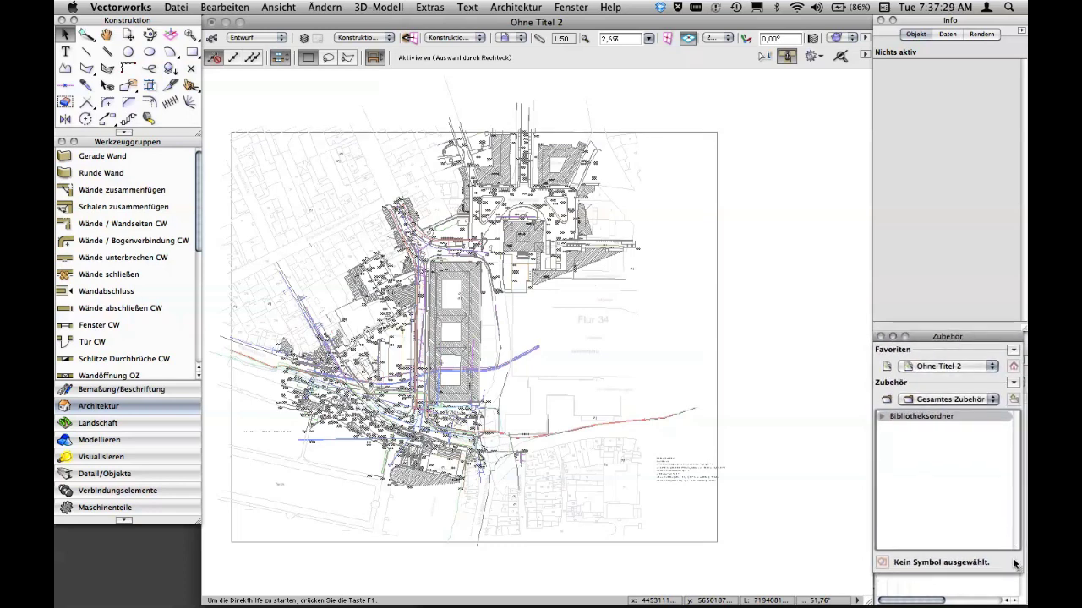
{"action": "left_click_drag", "start_coordinate": [1020, 574], "coordinate": [1026, 593]}
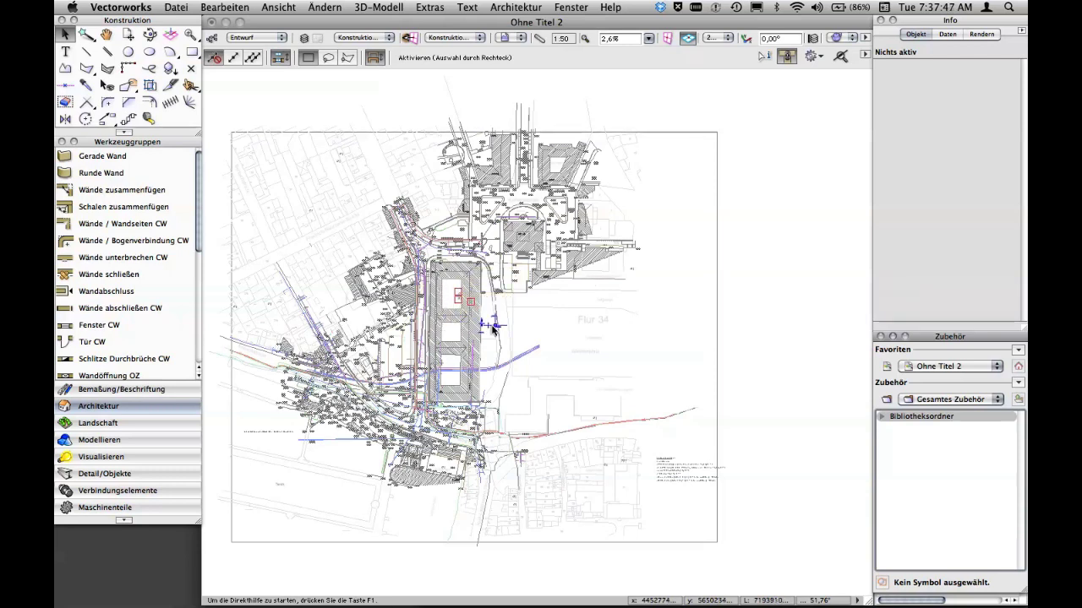
{"action": "middle_click_drag", "start_coordinate": [477, 338], "coordinate": [553, 316]}
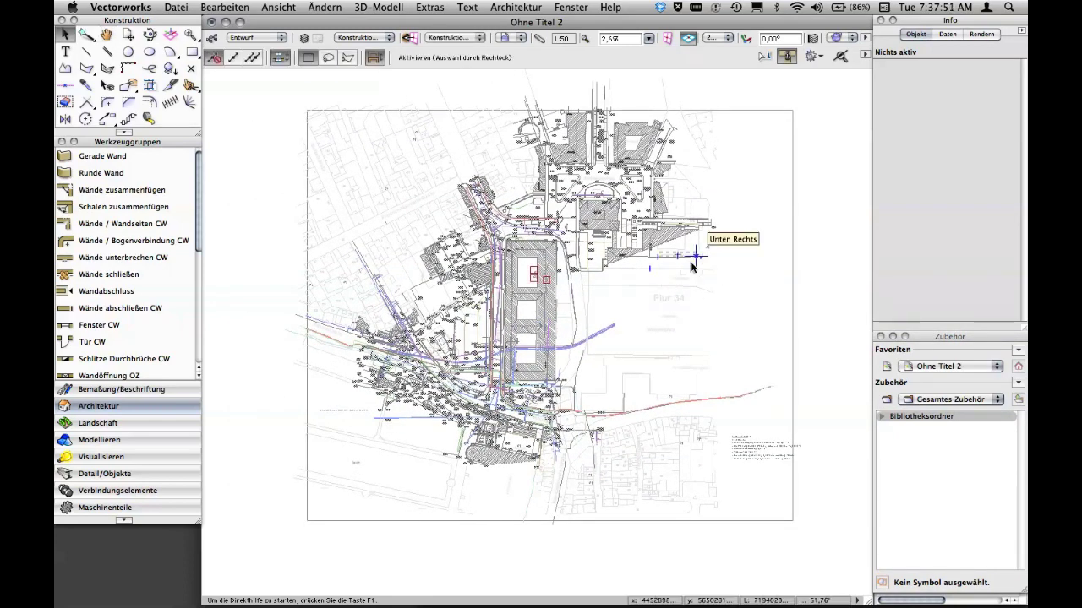
{"action": "scroll", "coordinate": [562, 333], "scroll_direction": "up", "scroll_amount": 2}
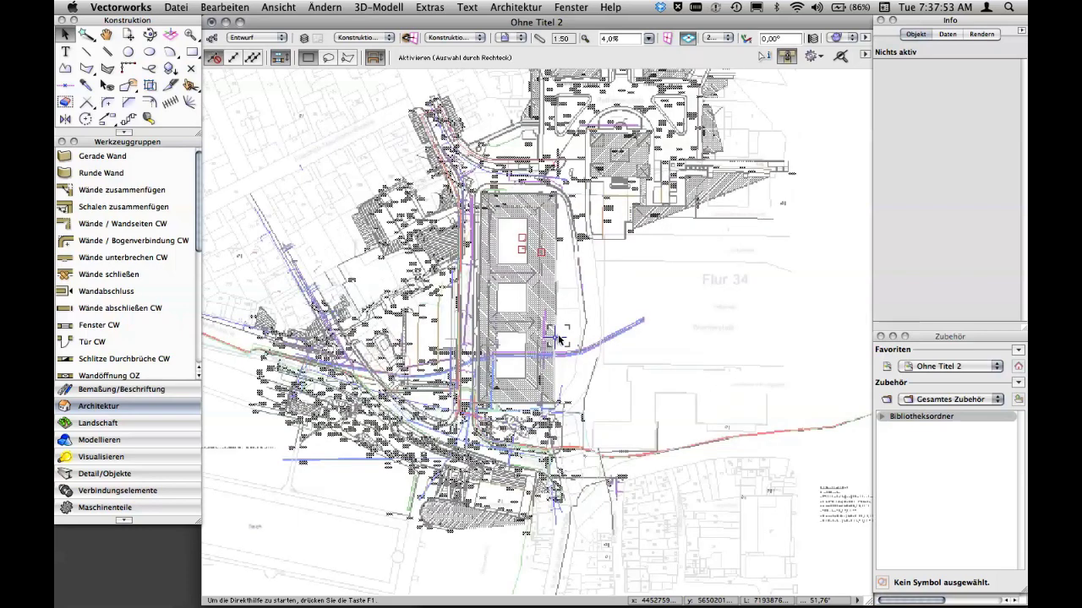